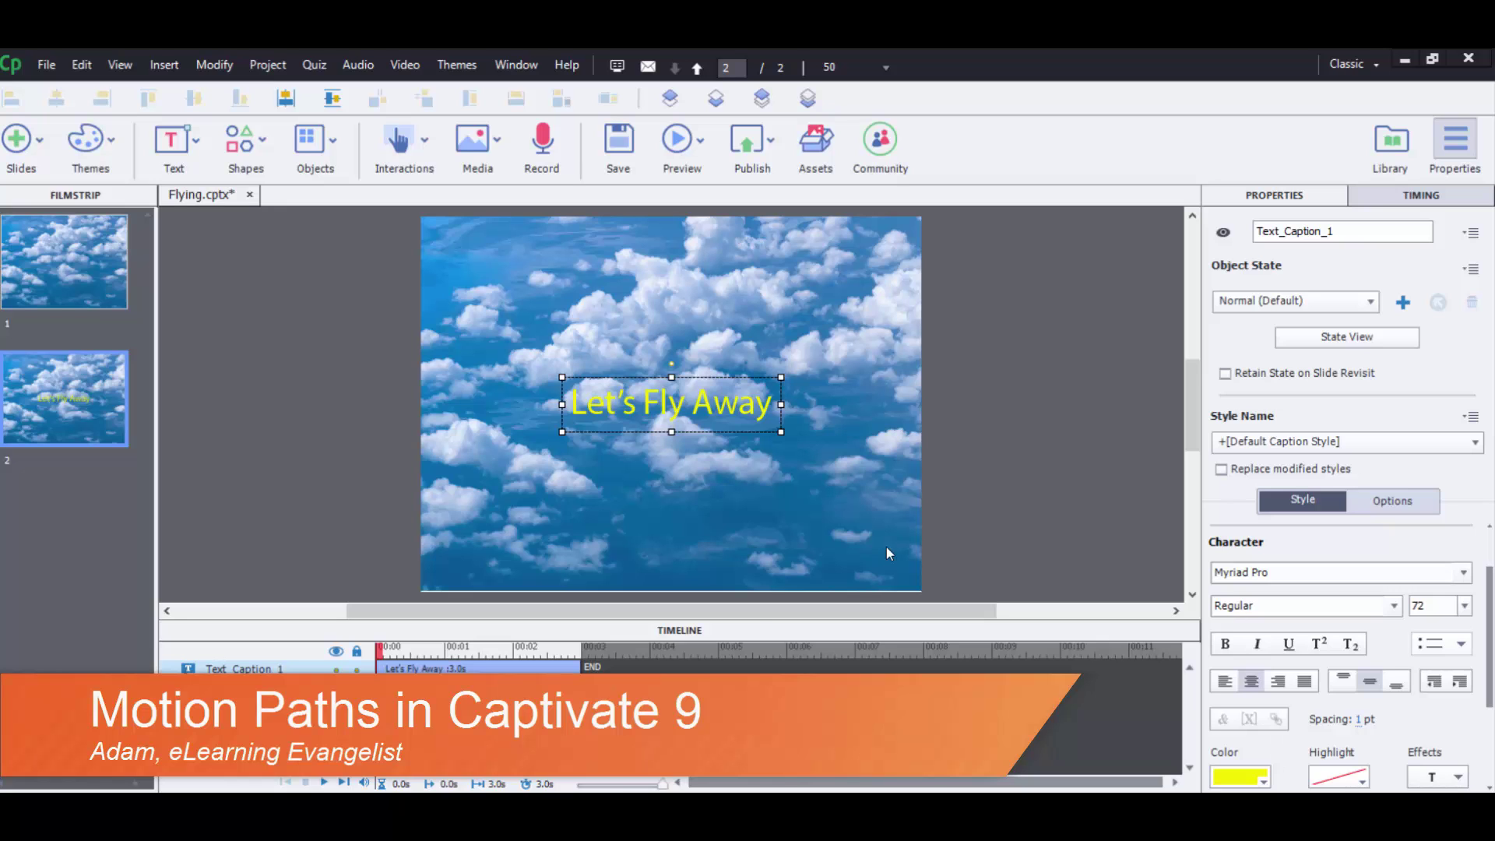
- Check slide 2's properties, then return to slide 1 with the cloud and three airplanes
left_click(802, 422)
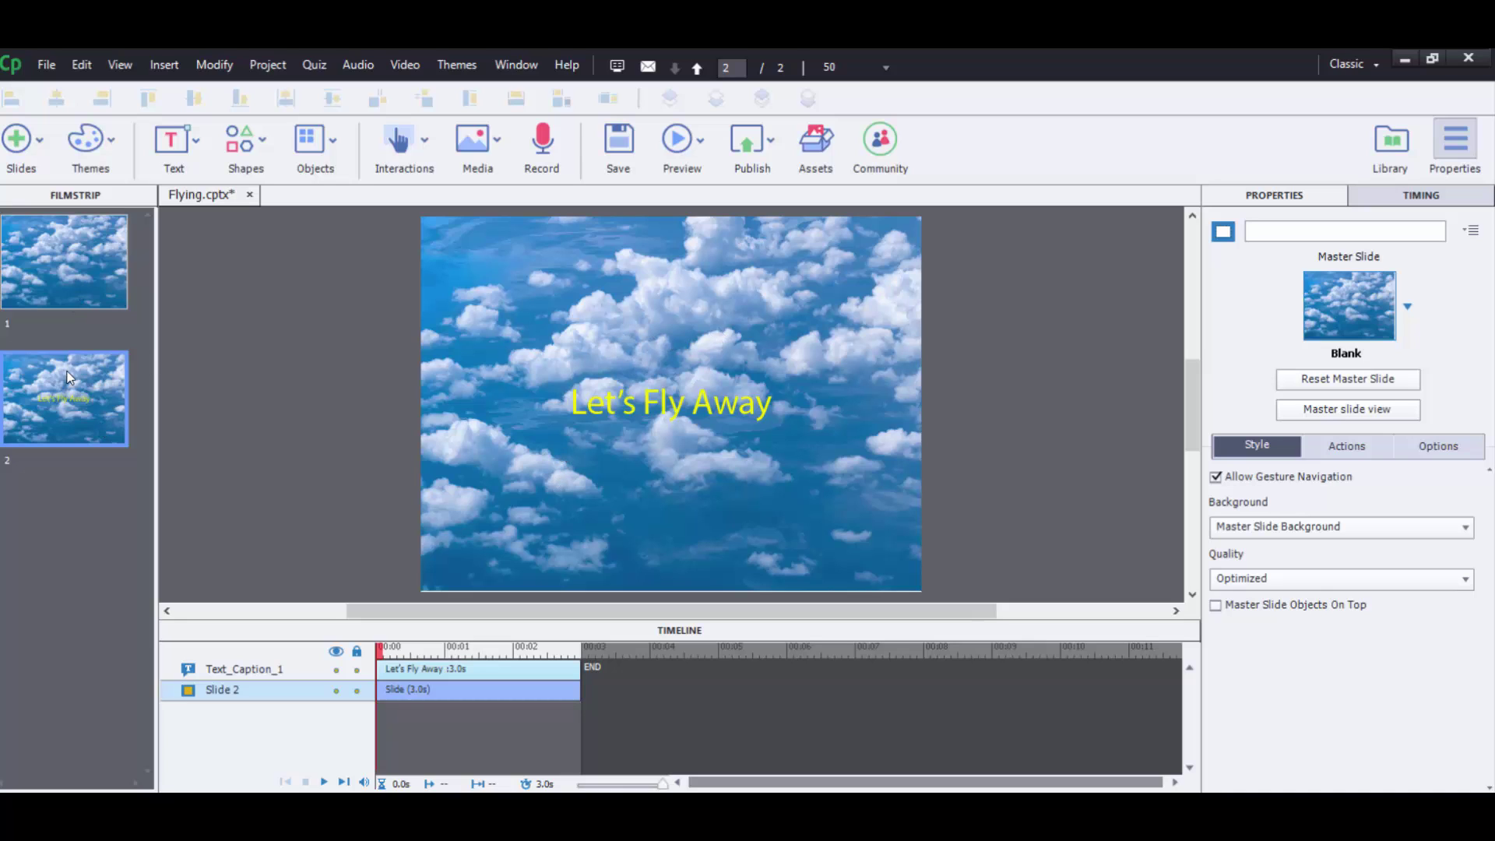
left_click(49, 282)
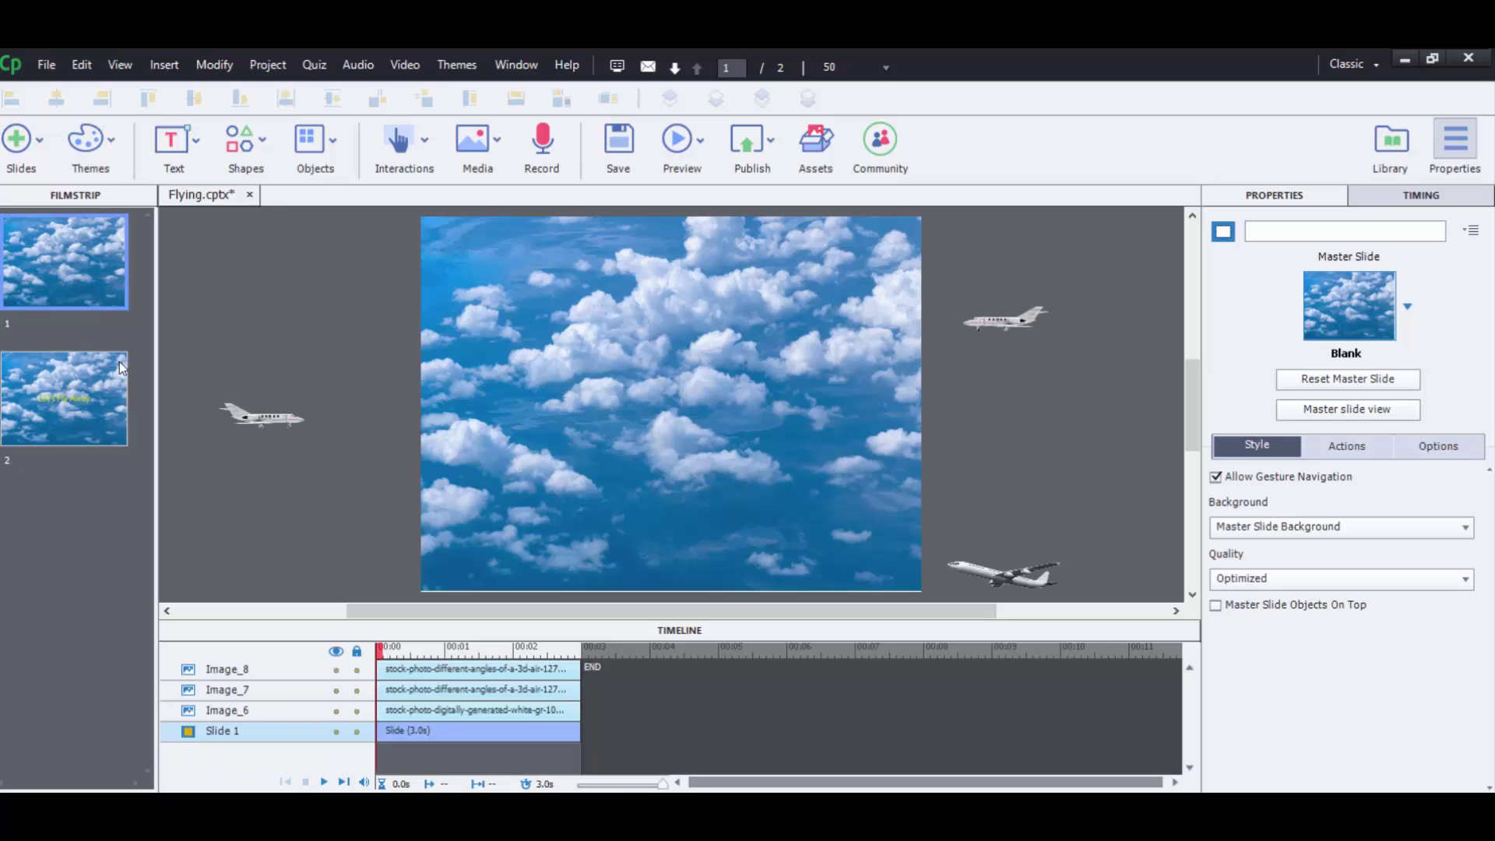
left_click(93, 435)
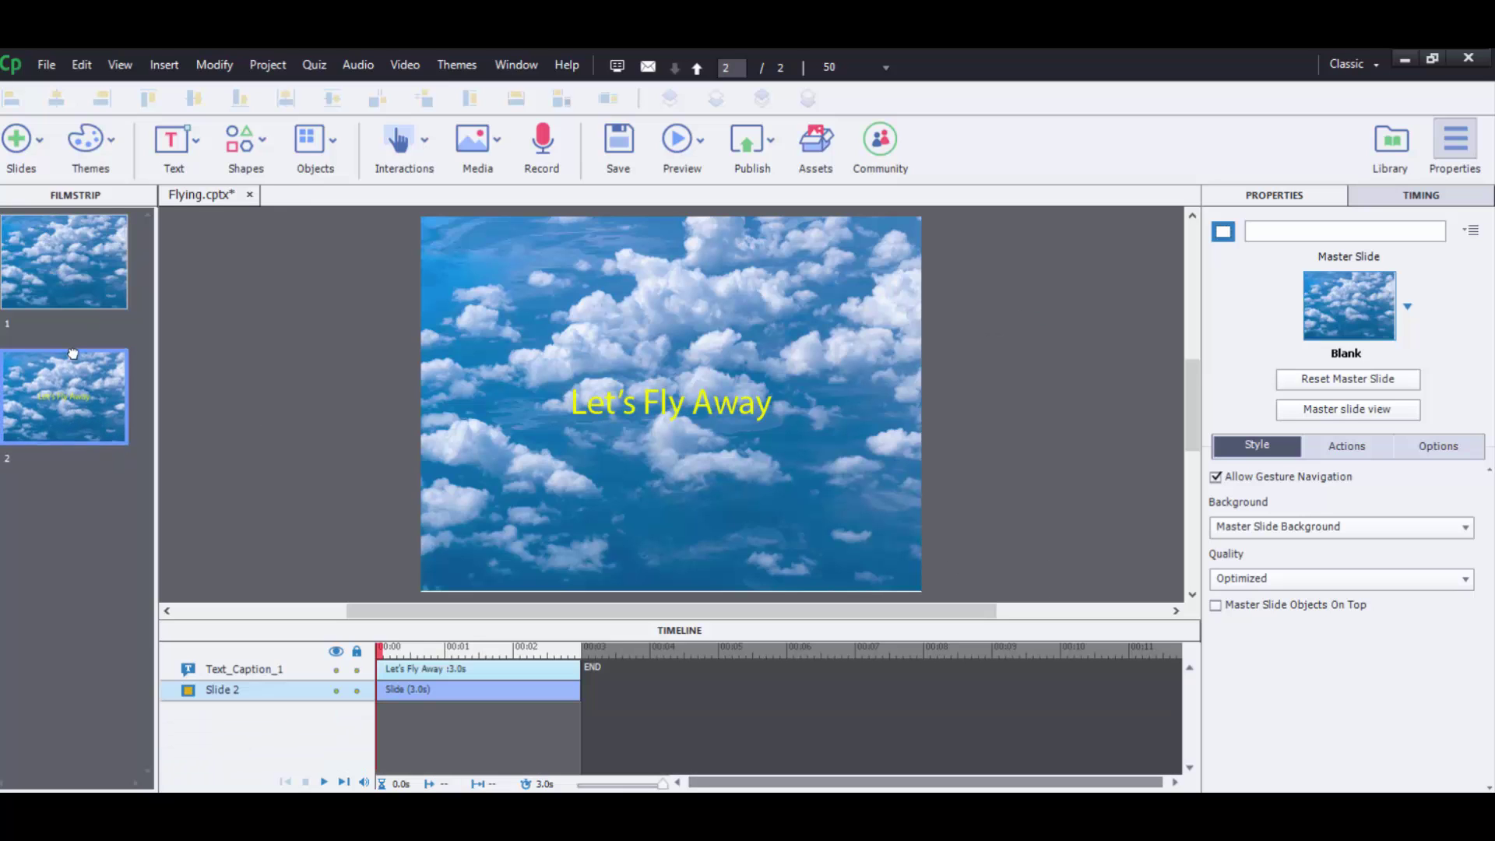
left_click(72, 299)
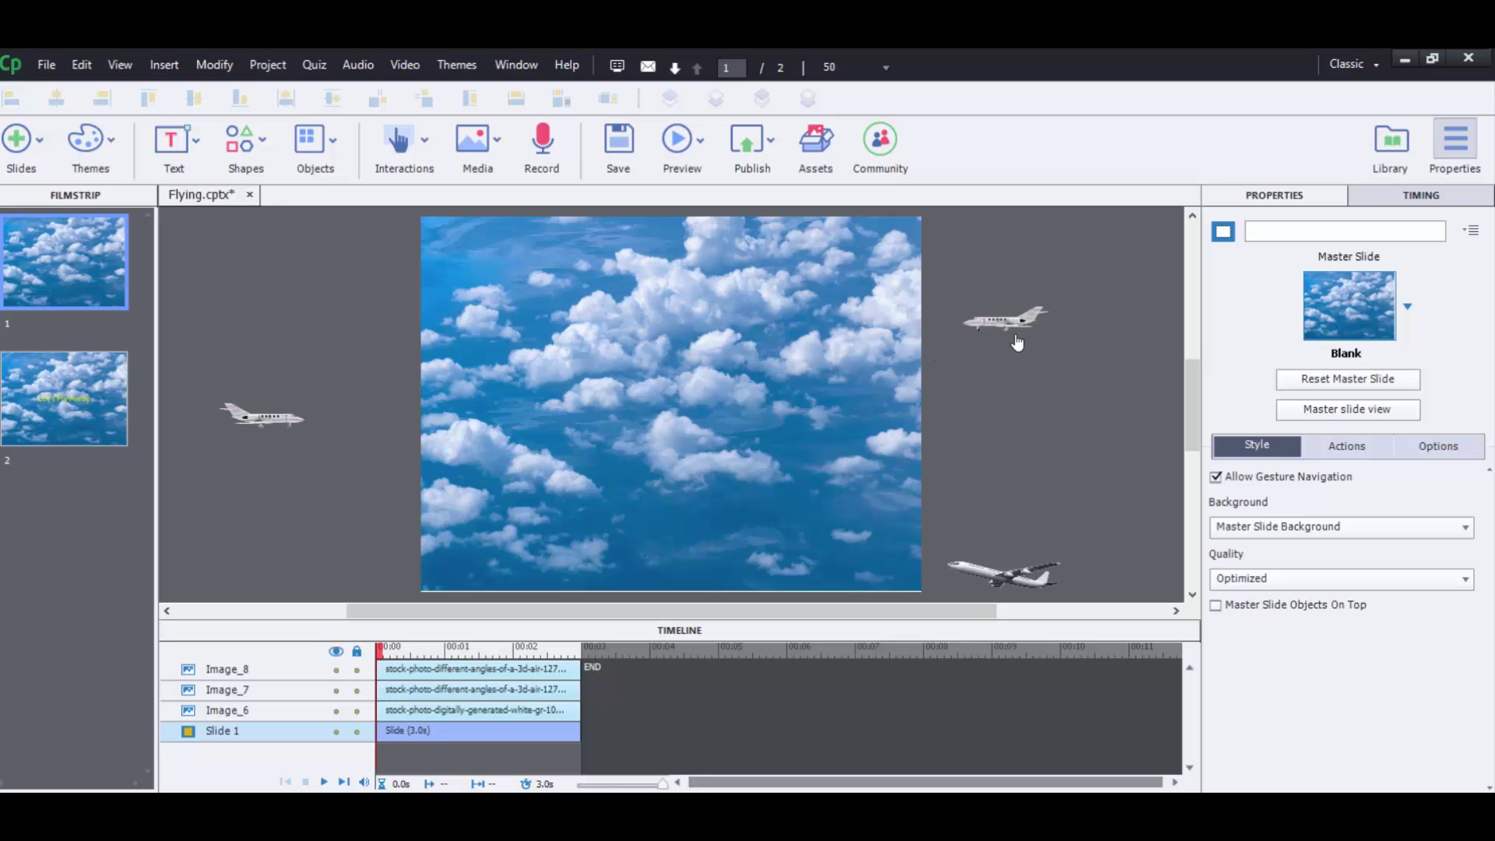
- Select the upper airplane Image_7 and scroll through its Timing panel
left_click(996, 330)
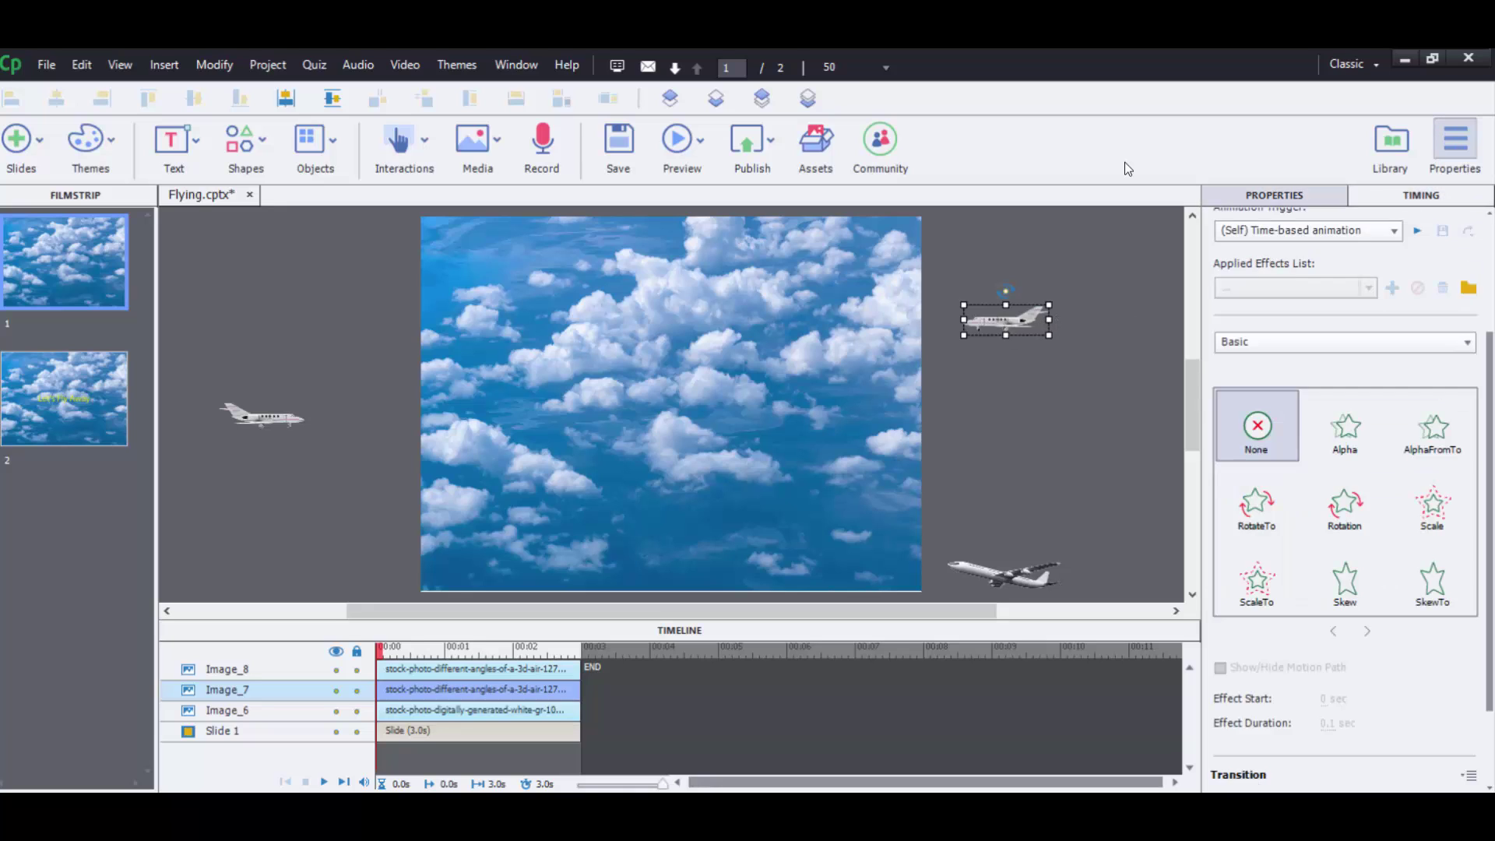
scroll(1350, 341, "down", 2)
scroll(1493, 684, "down", 3)
scroll(1483, 646, "up", 6)
scroll(1476, 618, "down", 4)
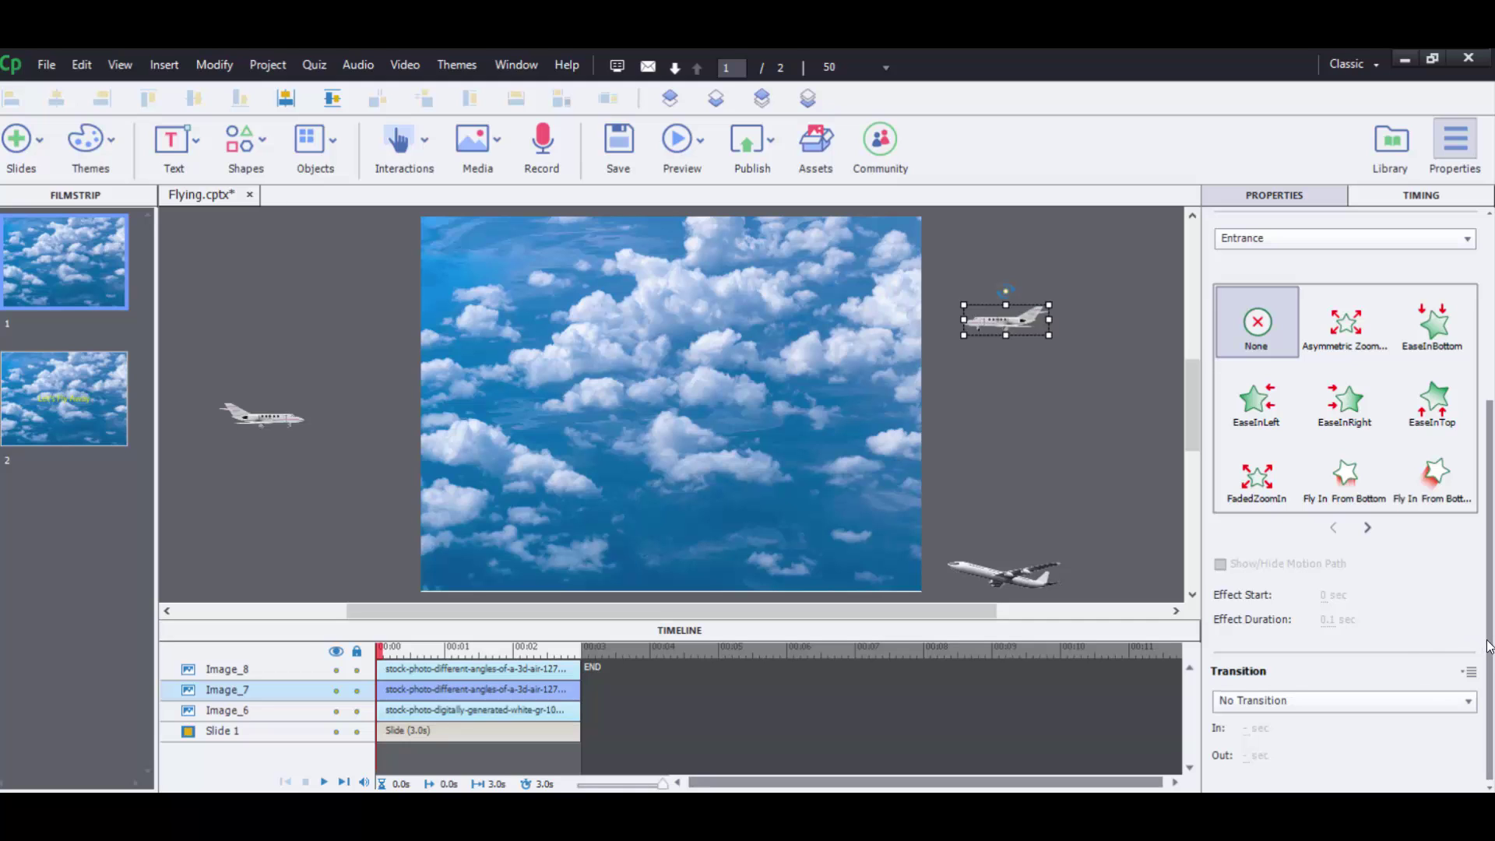
scroll(1487, 638, "up", 2)
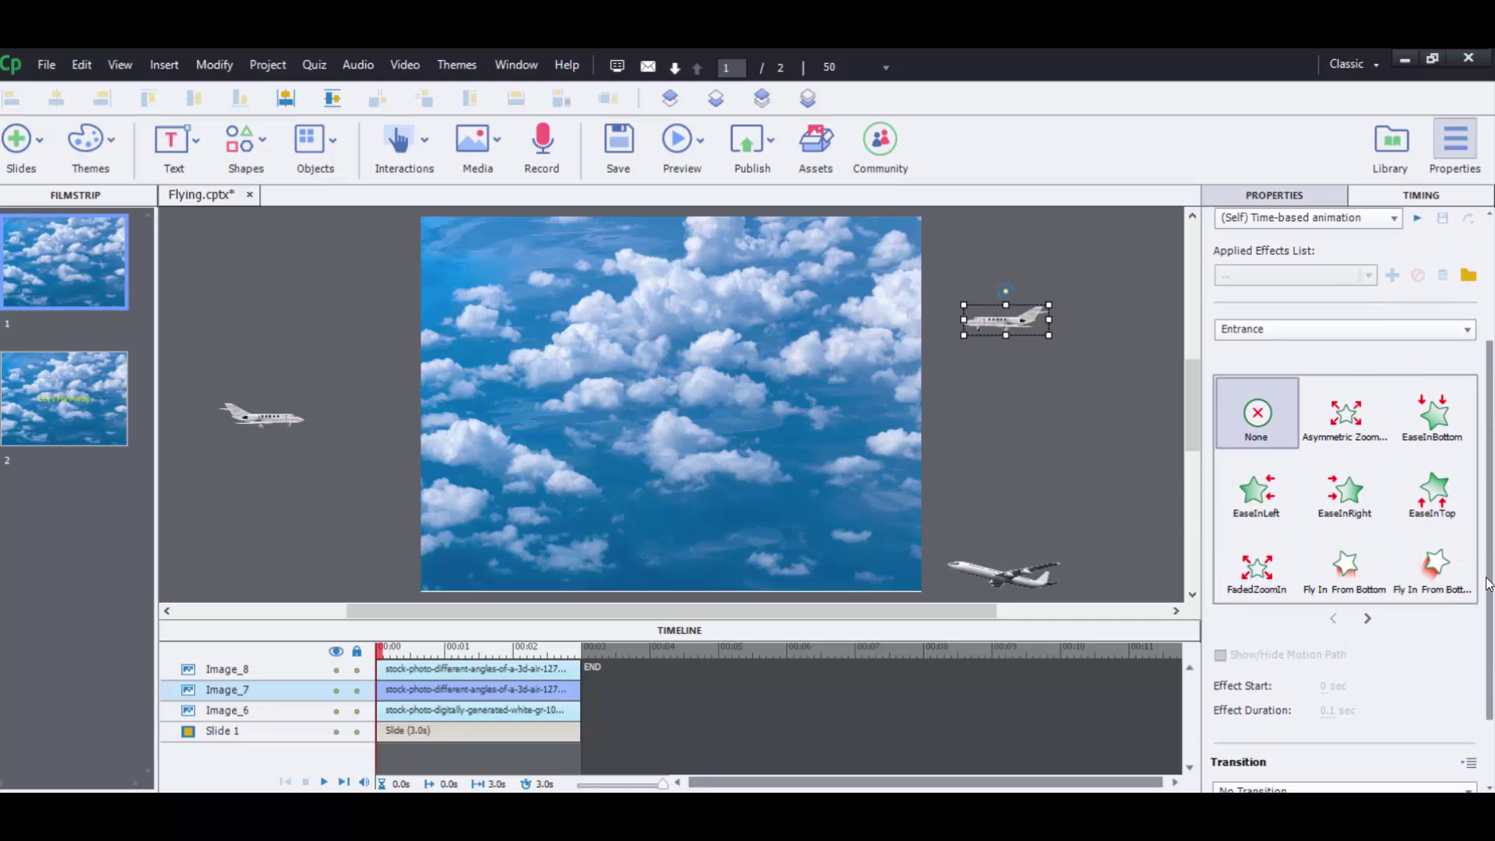
- Try the Basic RotateTo effect, then switch the effect category to Motion Path
left_click(1460, 333)
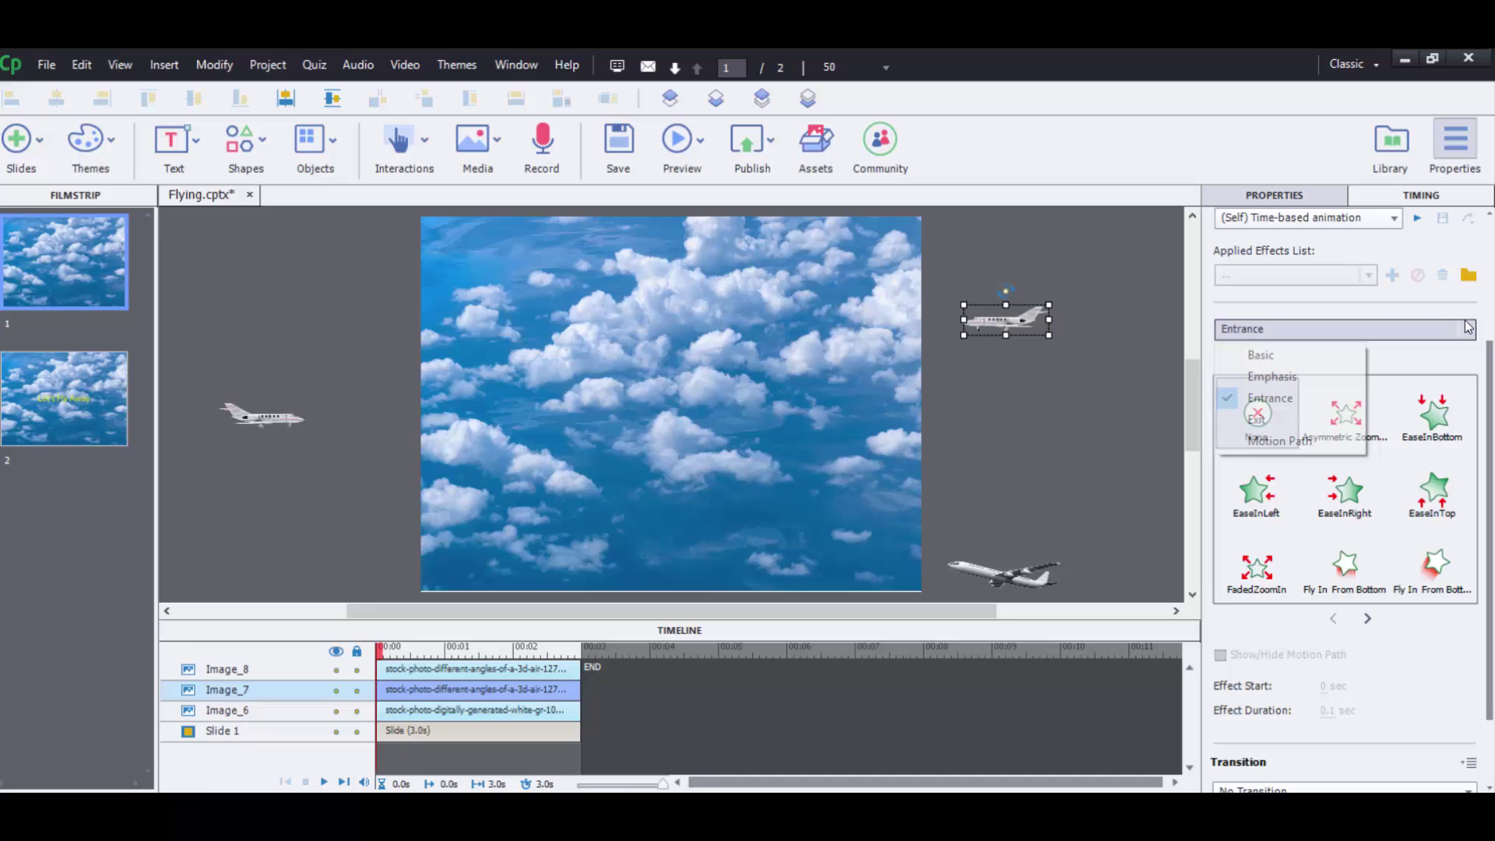
left_click(1334, 354)
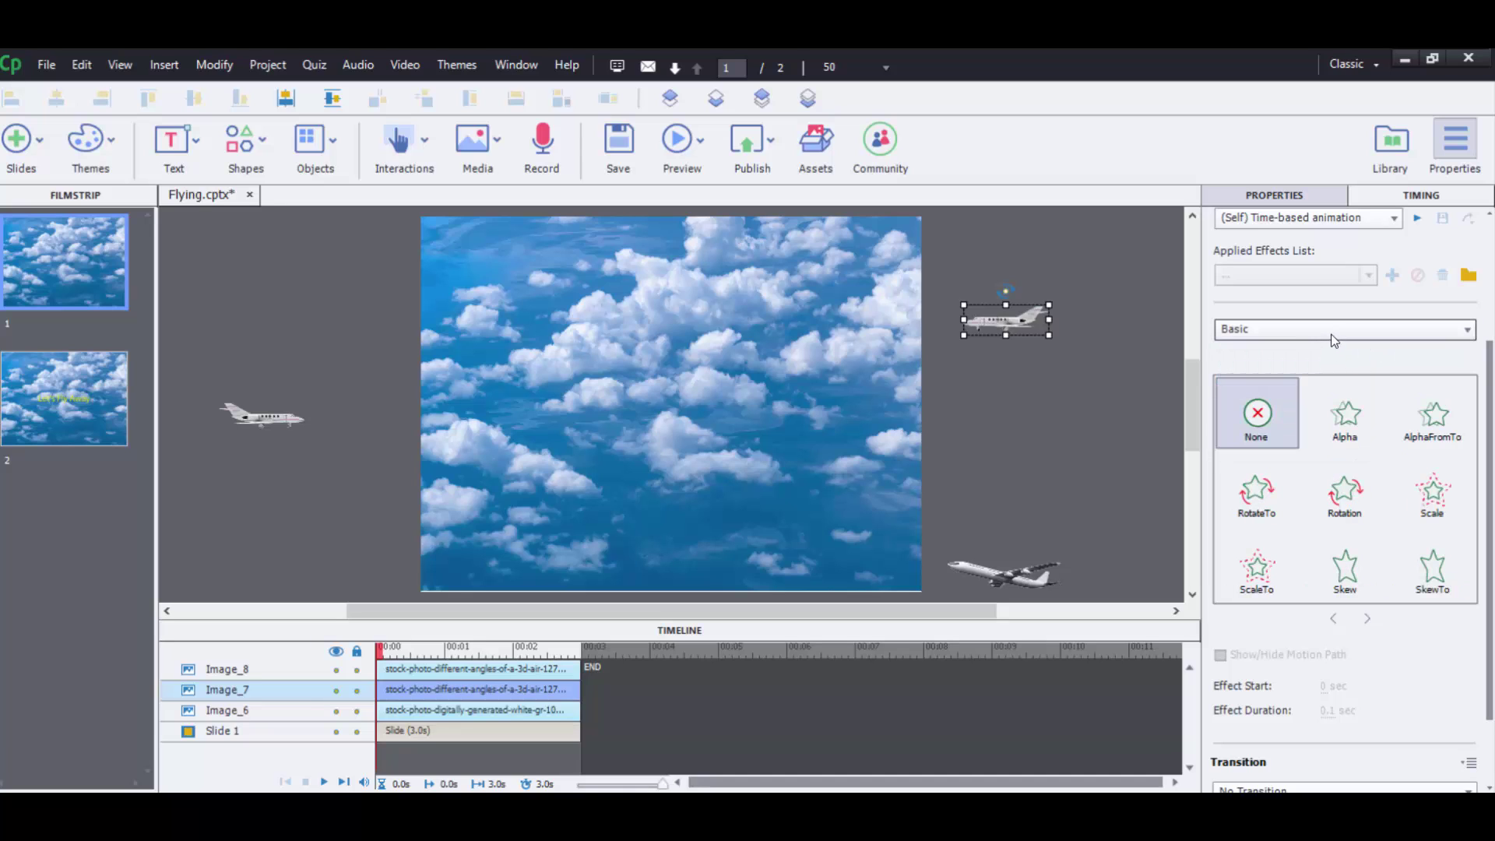
left_click(1272, 514)
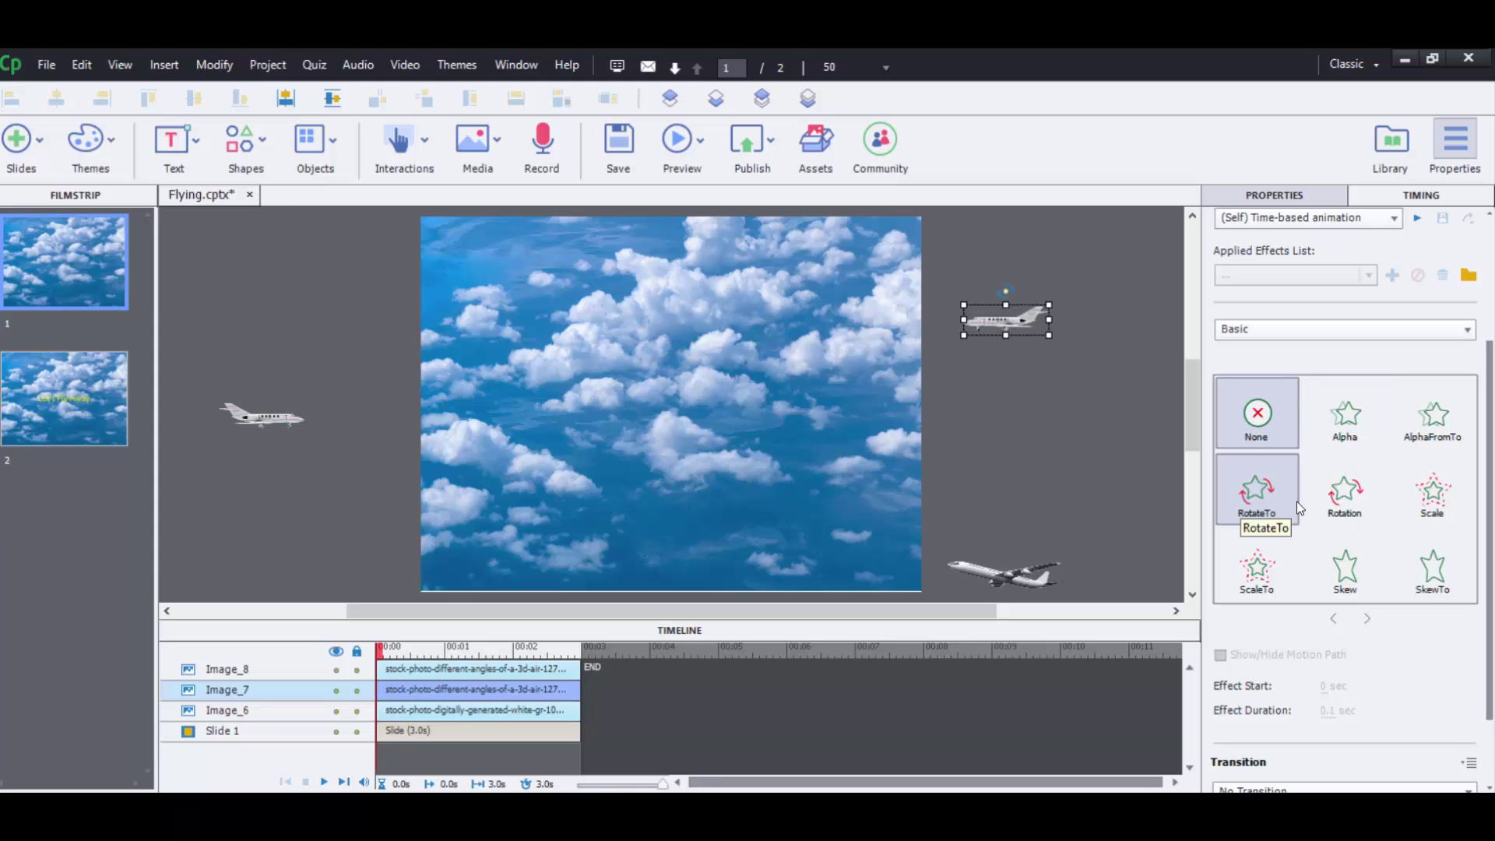
left_click(1467, 330)
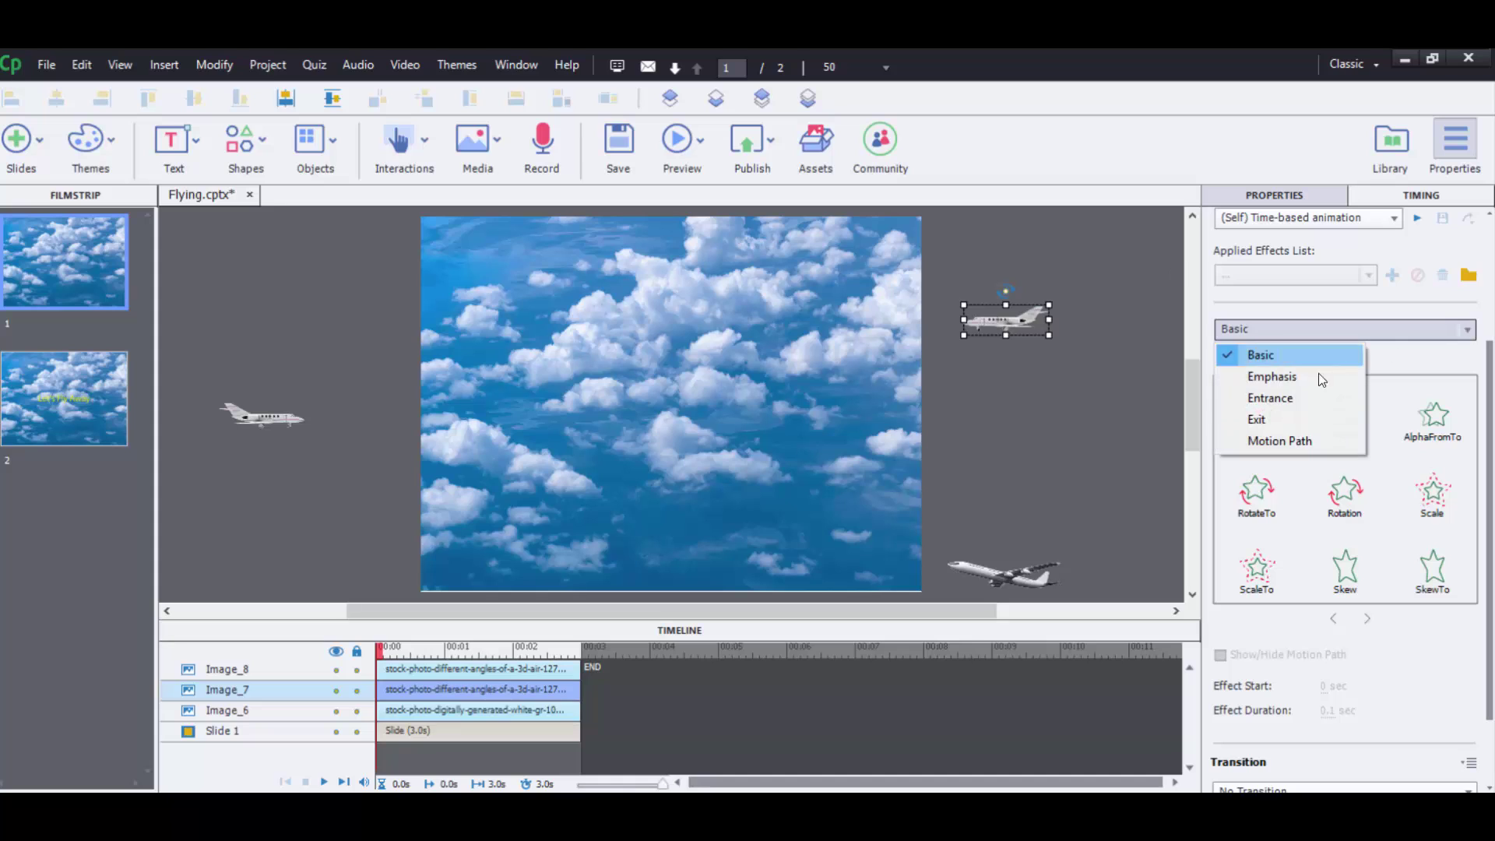
left_click(1263, 440)
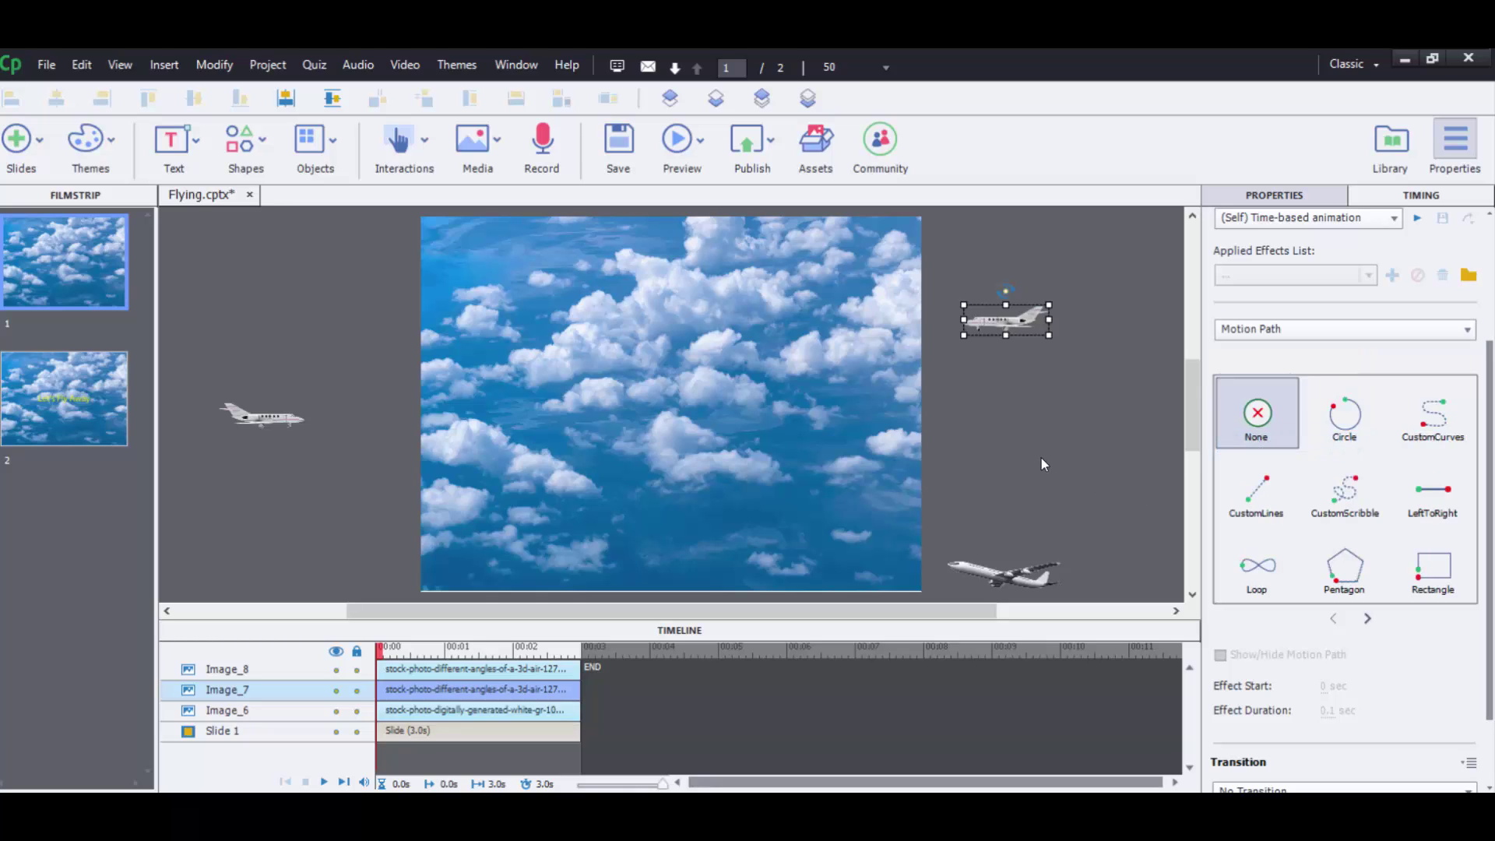
- Try the Circle preset, then apply RightToLeft to the upper plane (0 sec start, 2 sec)
left_click(1349, 412)
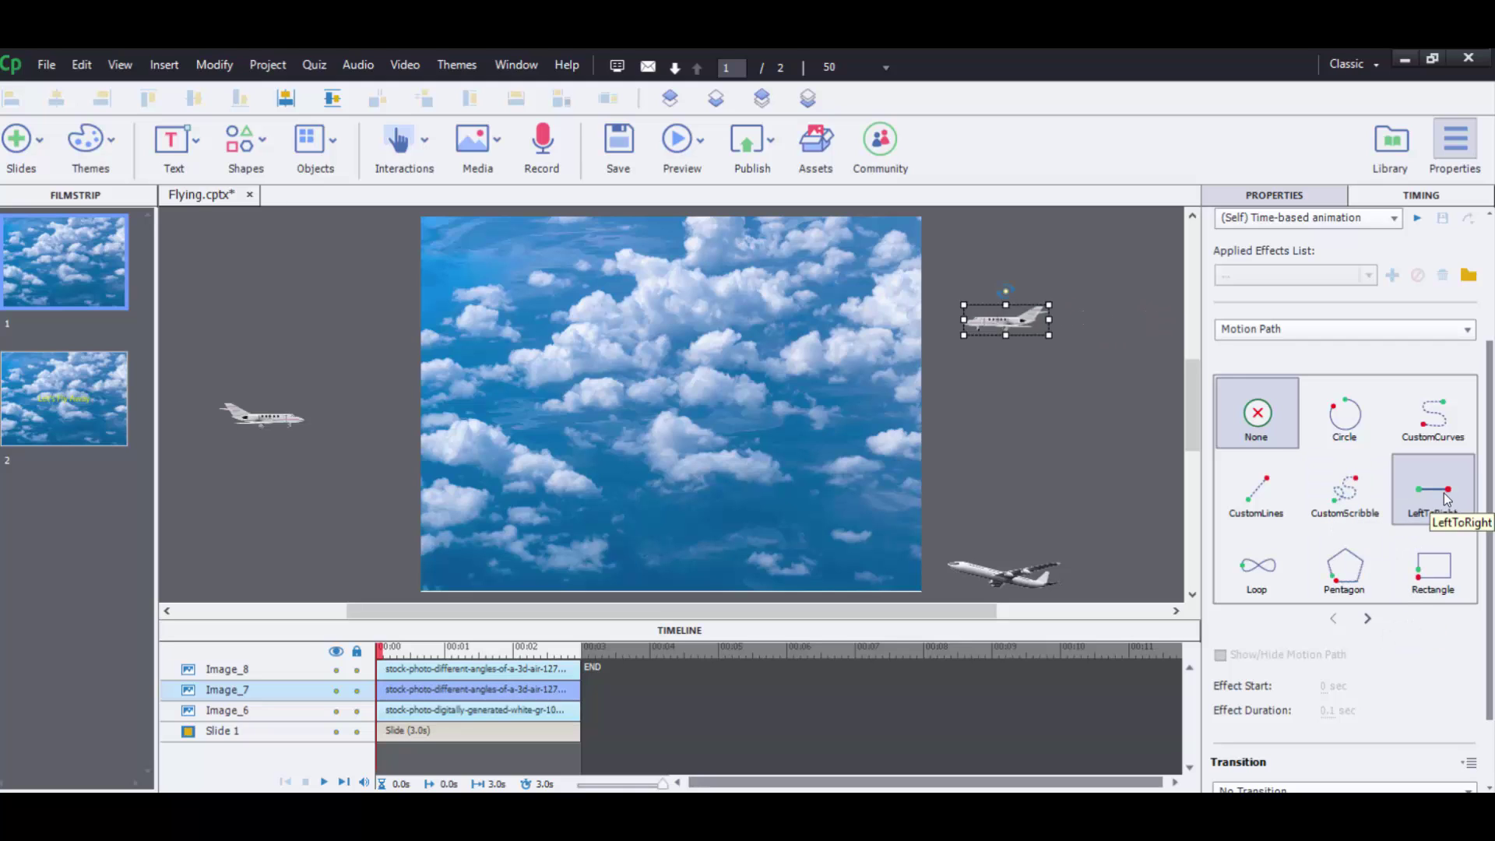
left_click(1368, 620)
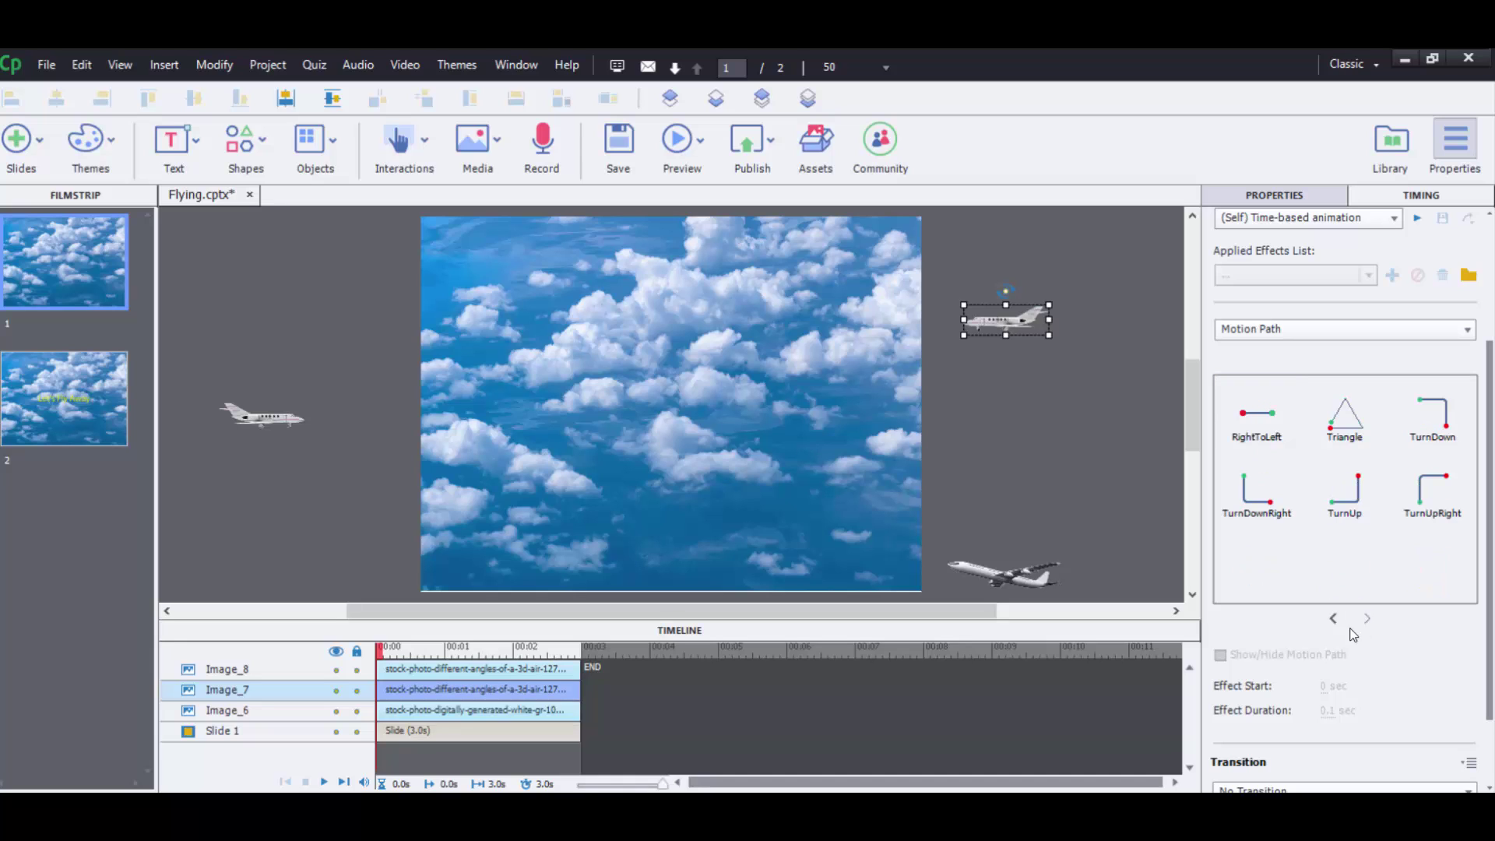
left_click(1256, 415)
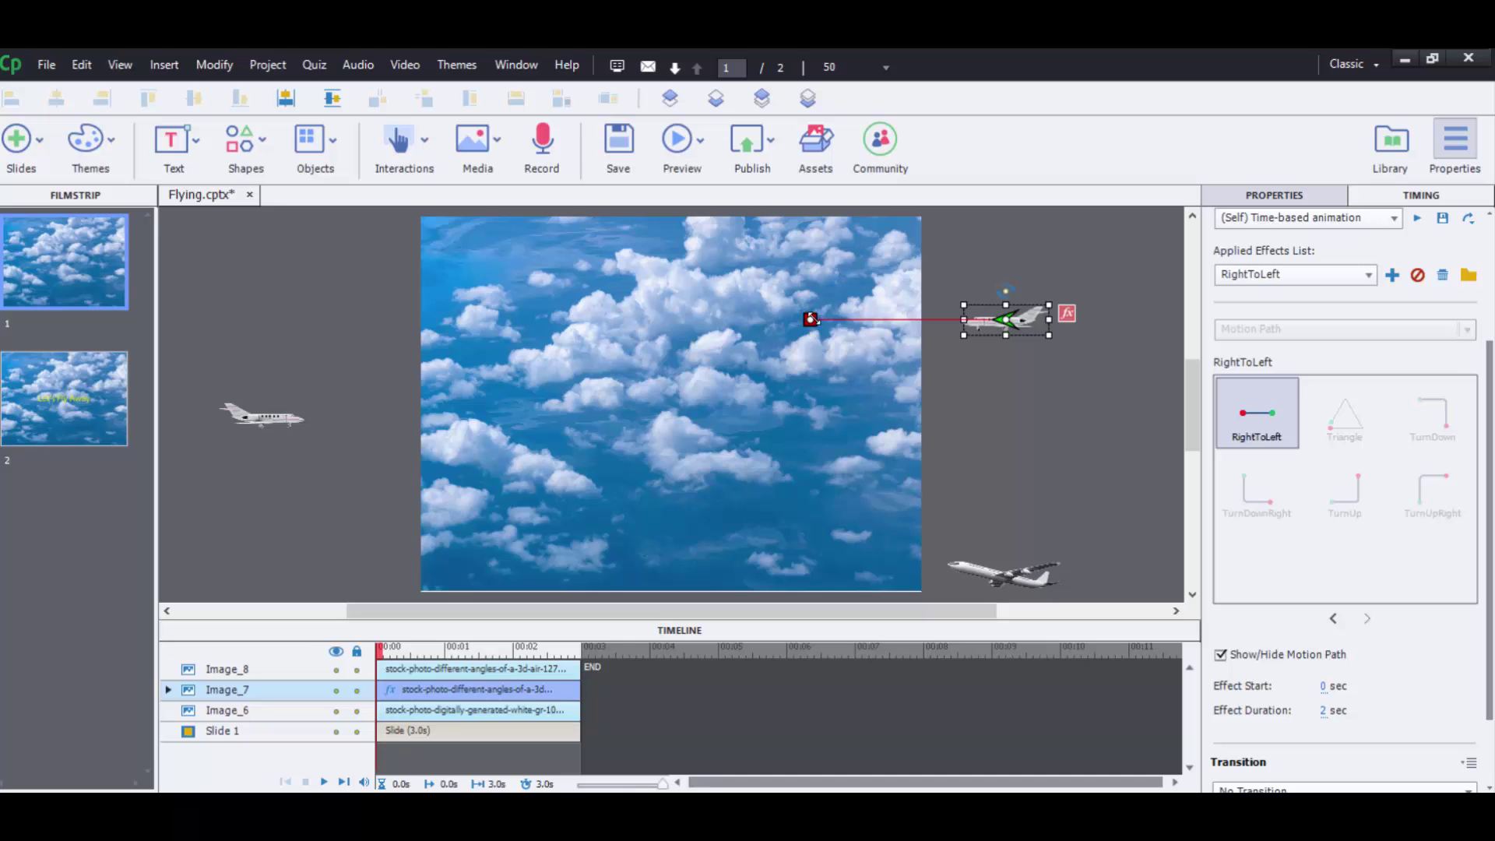
- Move the path's end point far left of the slide and set Effect Duration to 5 seconds
left_click_drag(811, 319, 302, 304)
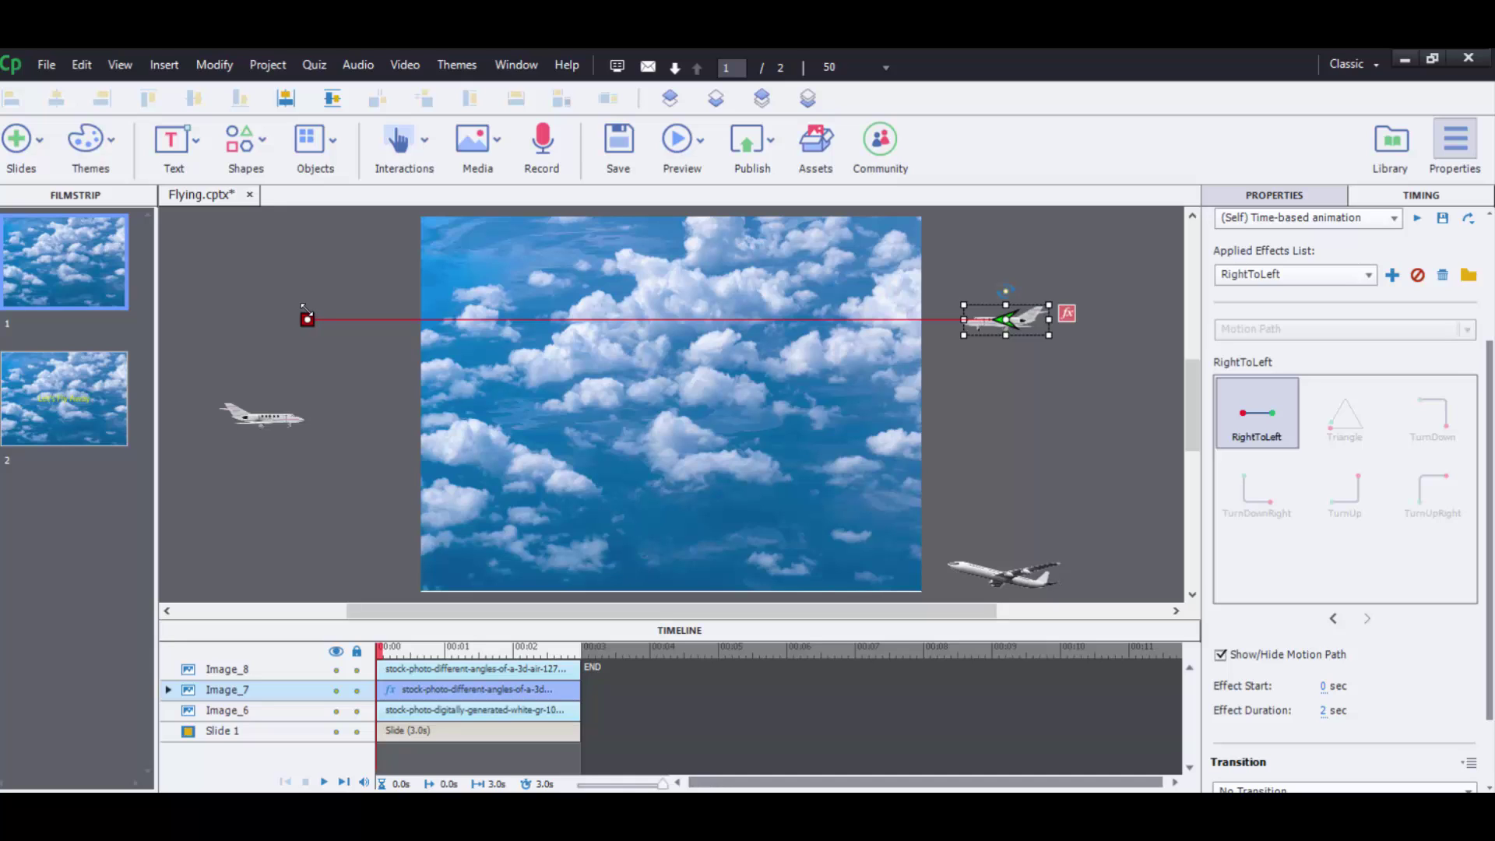
left_click_drag(302, 307, 294, 310)
left_click_drag(297, 319, 310, 319)
left_click(1324, 711)
left_click_drag(1328, 712, 1316, 712)
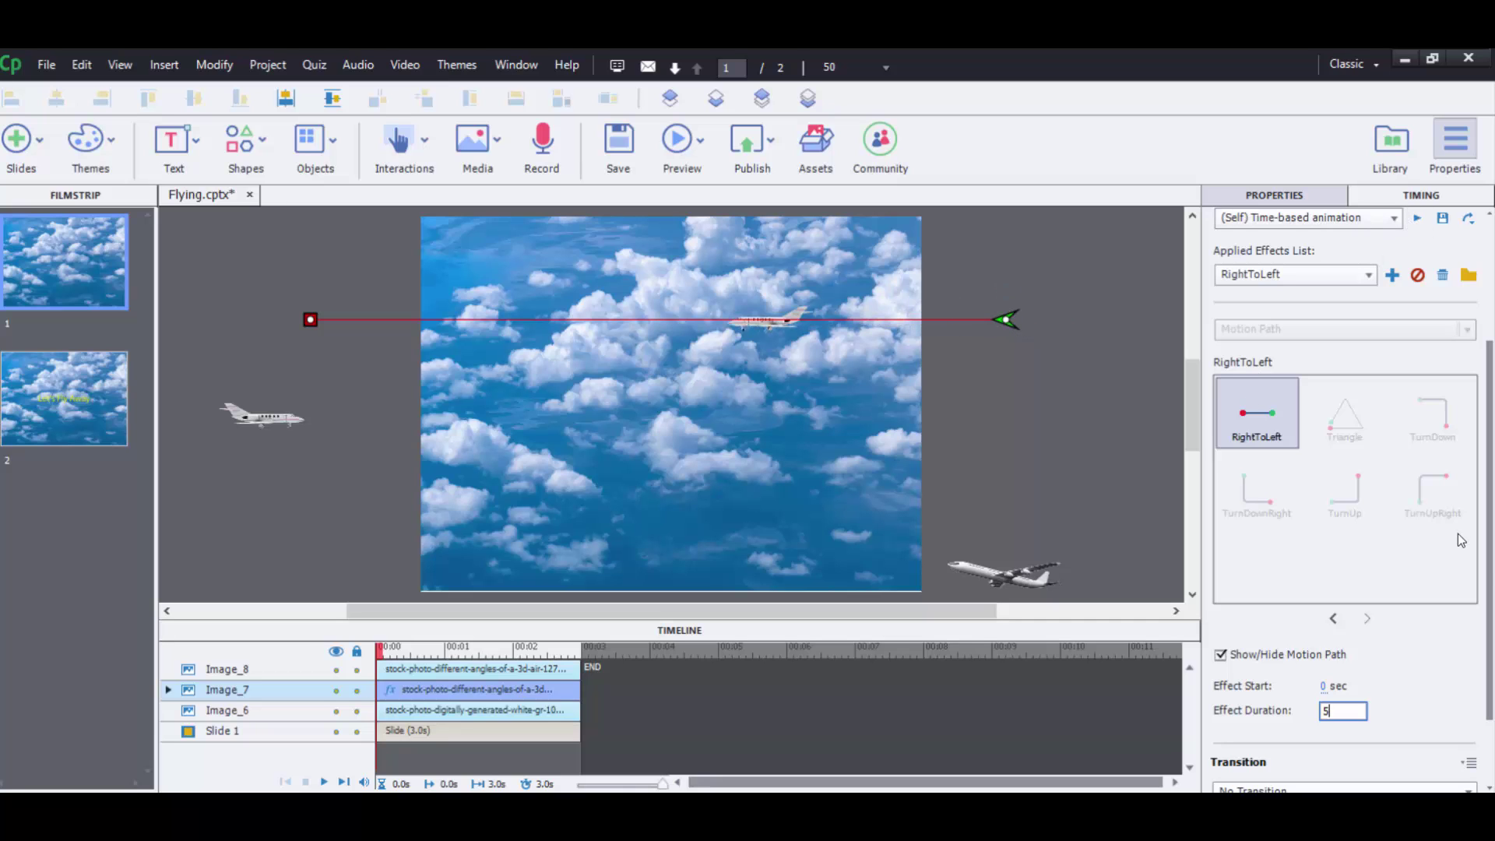
- Preview the 5-second flight and stretch Slide 1's timeline from 3 to 8.1 seconds
left_click(1490, 545)
left_click_drag(1490, 545, 1489, 454)
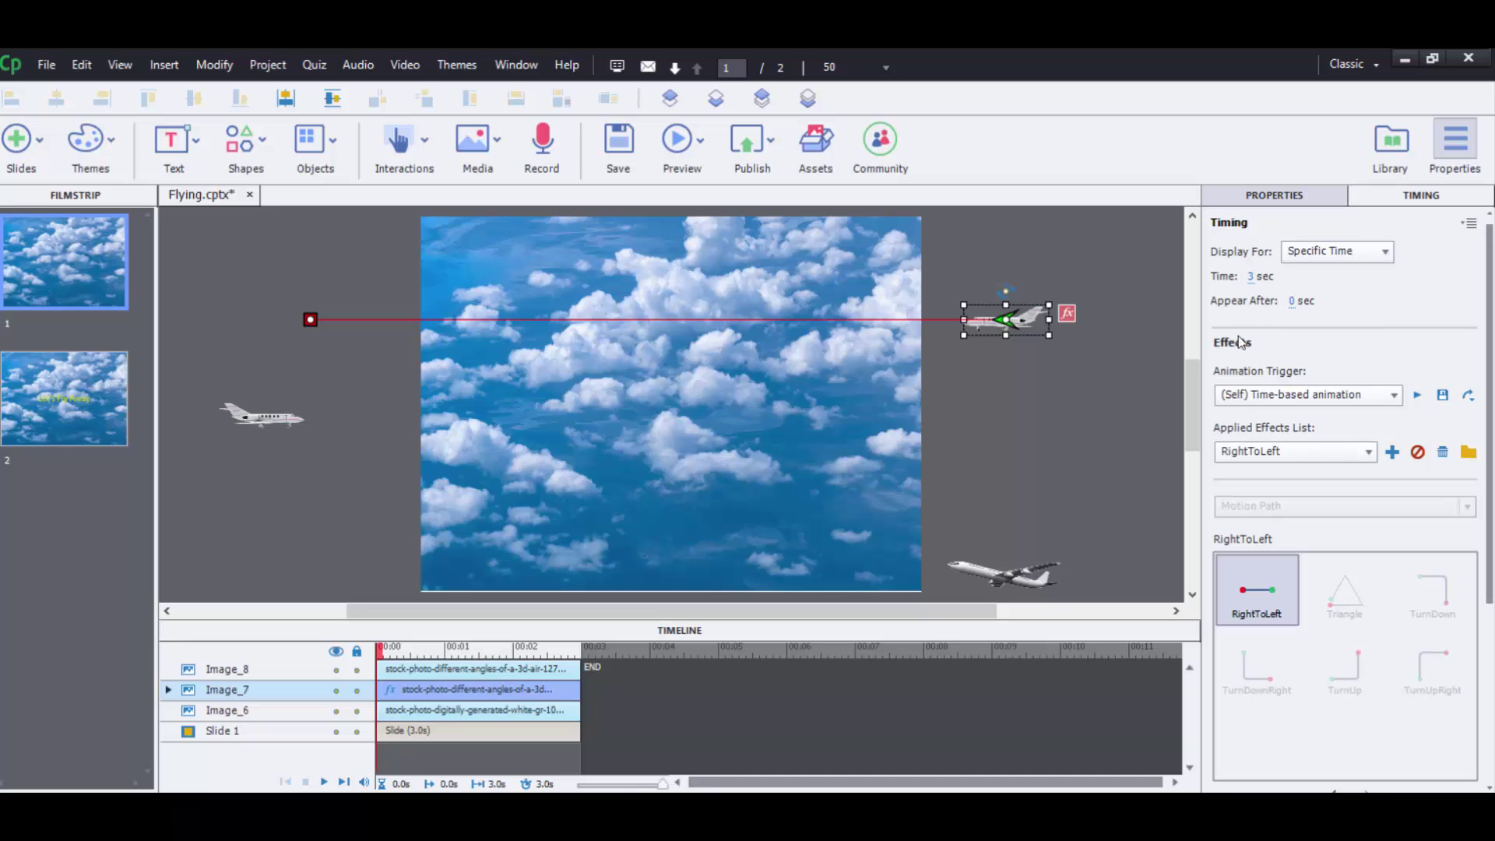
left_click(1395, 395)
left_click(1308, 422)
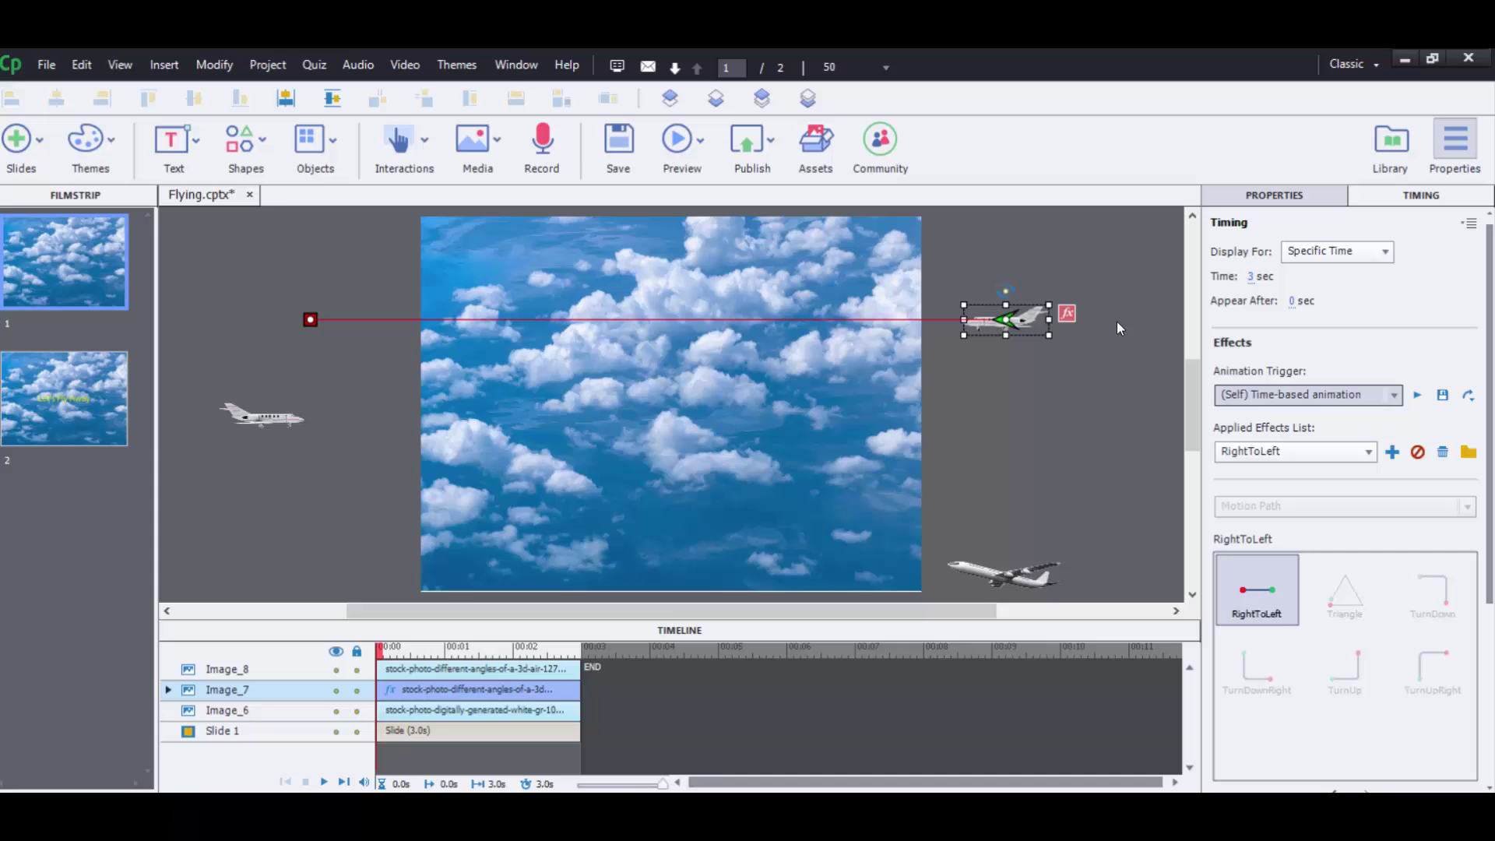
left_click(1417, 397)
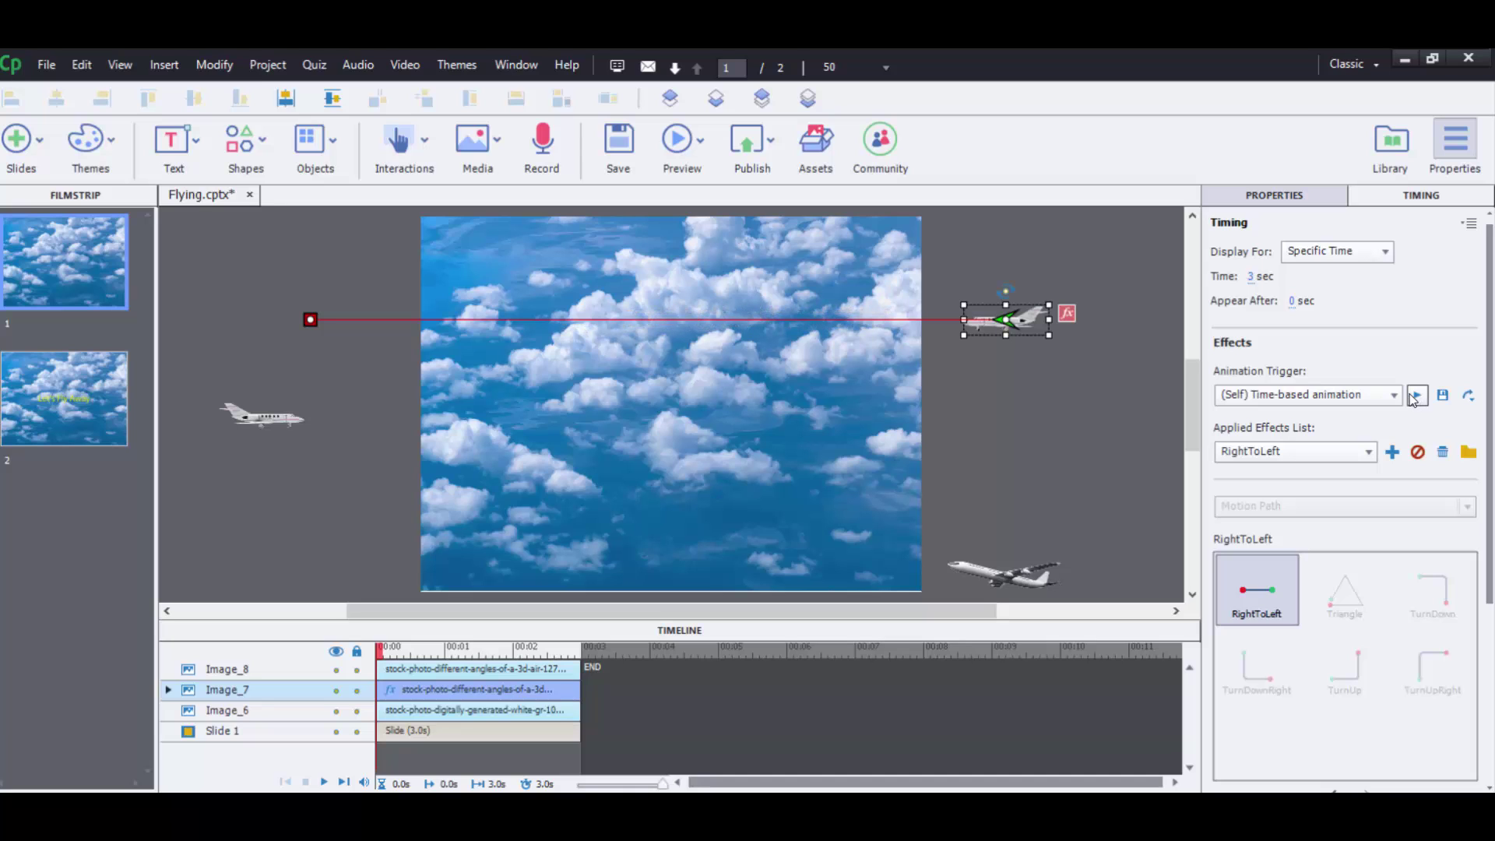
left_click(1415, 397)
left_click_drag(580, 730, 928, 719)
- Set Image_7 to show for the rest of the 8.1-second slide and preview its flight
left_click(517, 710)
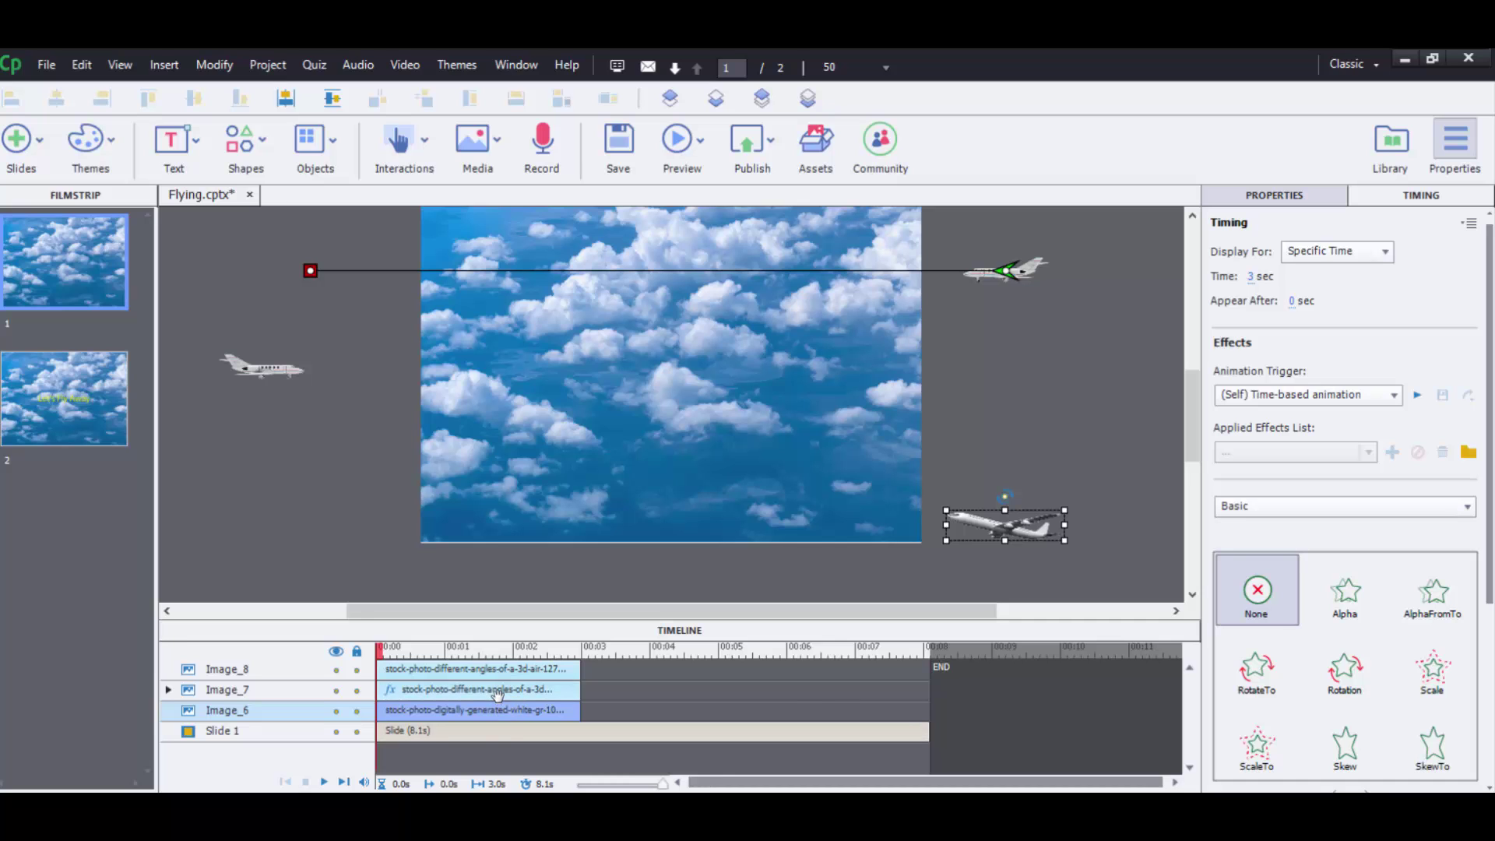
right_click(499, 692)
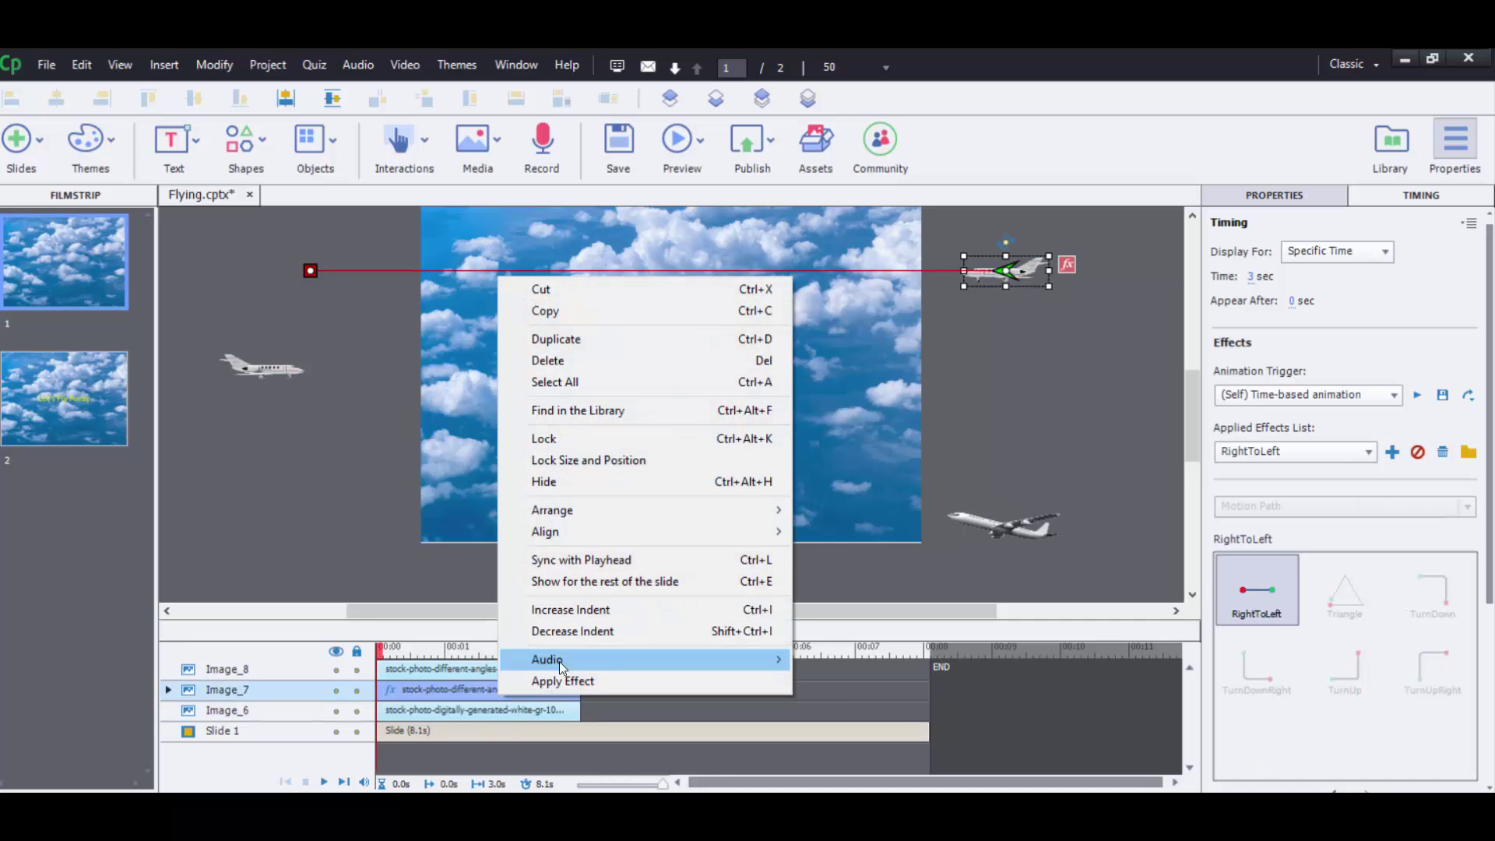
left_click(624, 581)
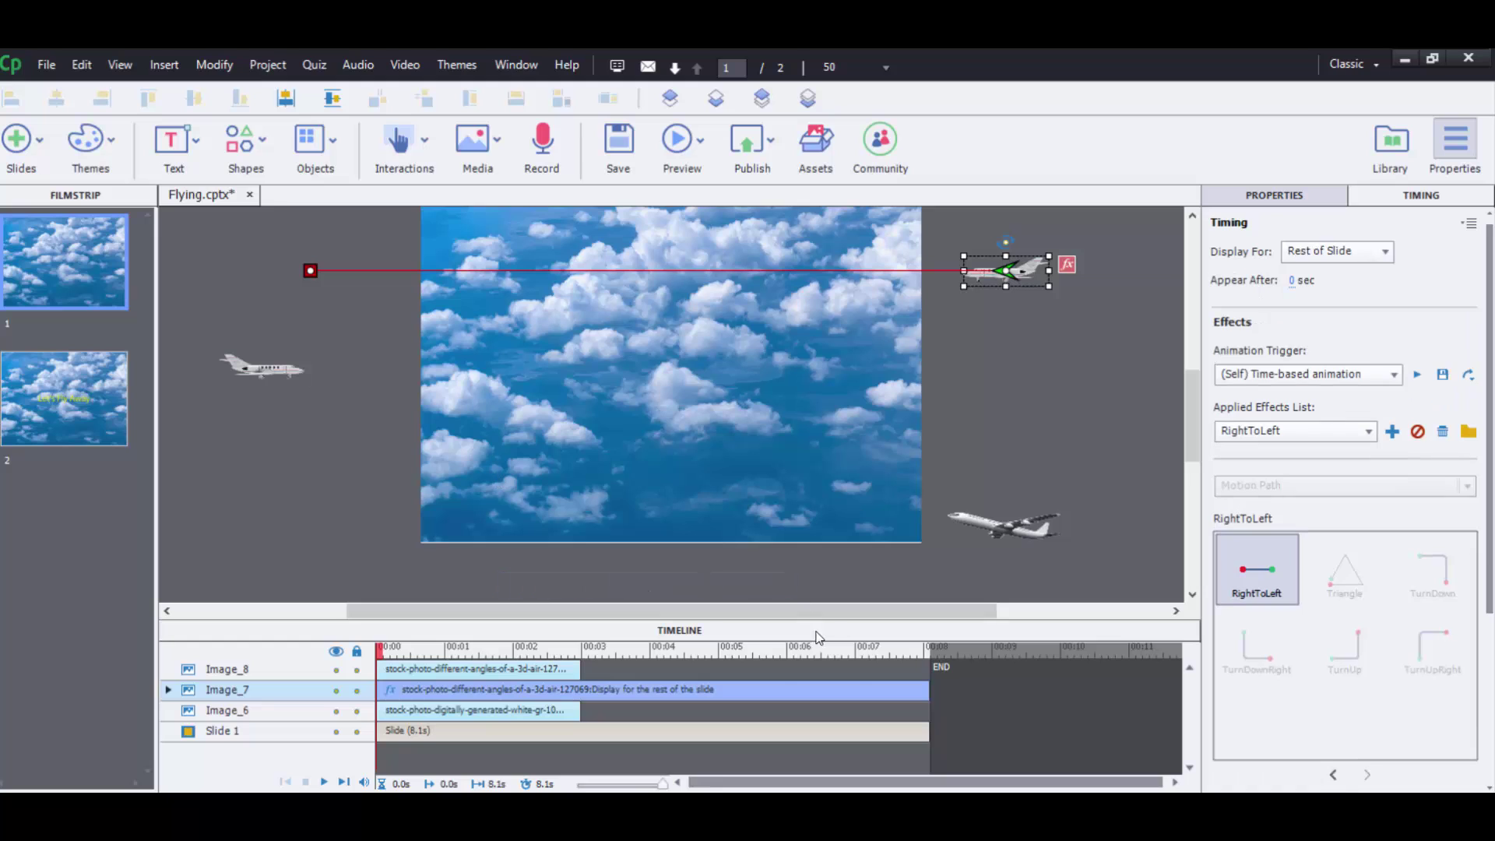
left_click(1418, 375)
left_click_drag(1488, 339, 1468, 286)
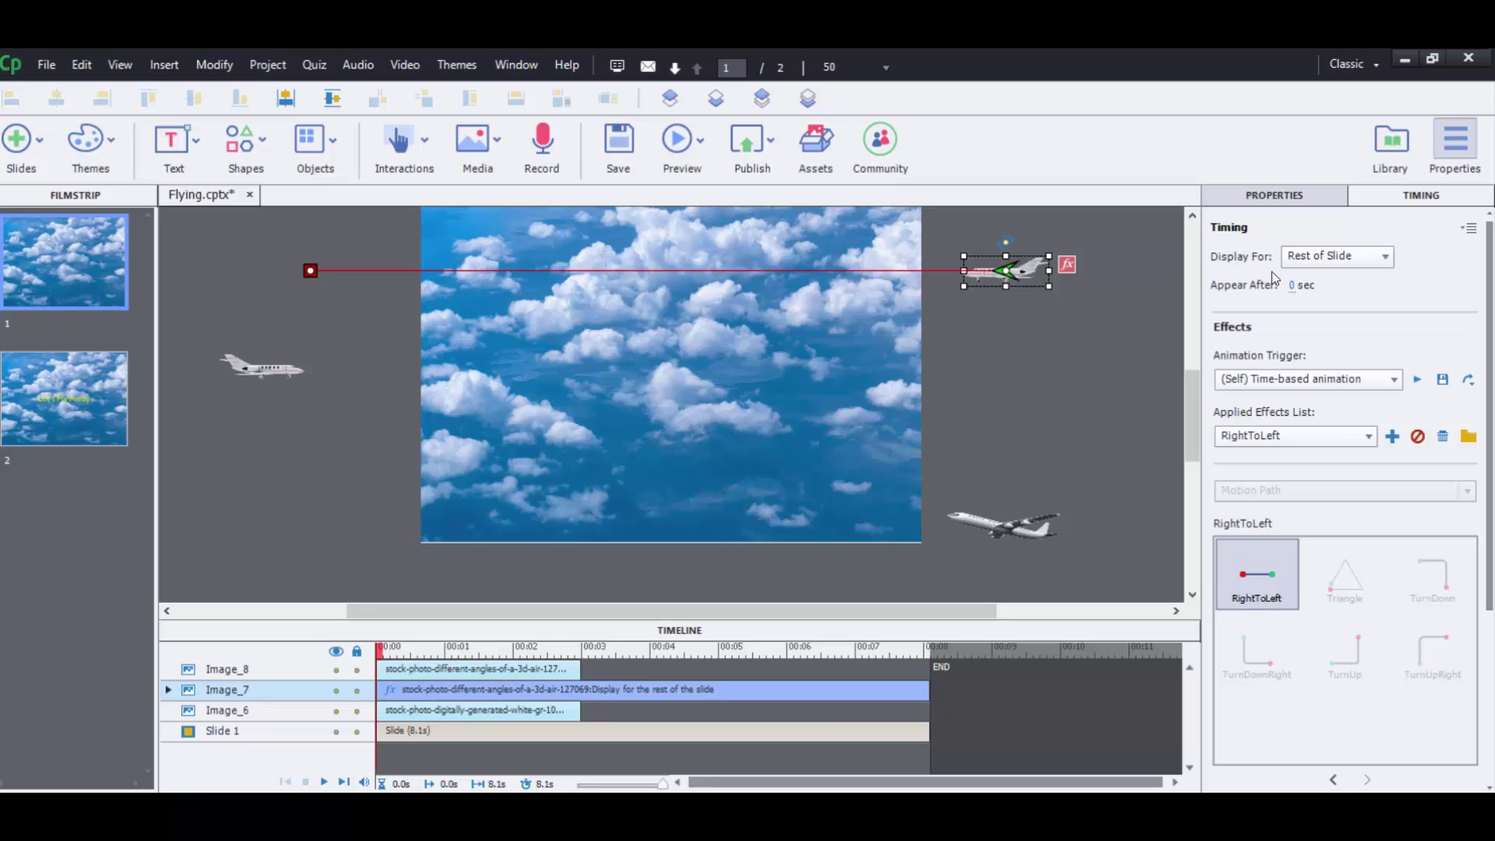
- Set the RightToLeft effect start to 2 seconds and play the slide to check timing
scroll(1324, 506, "down", 5)
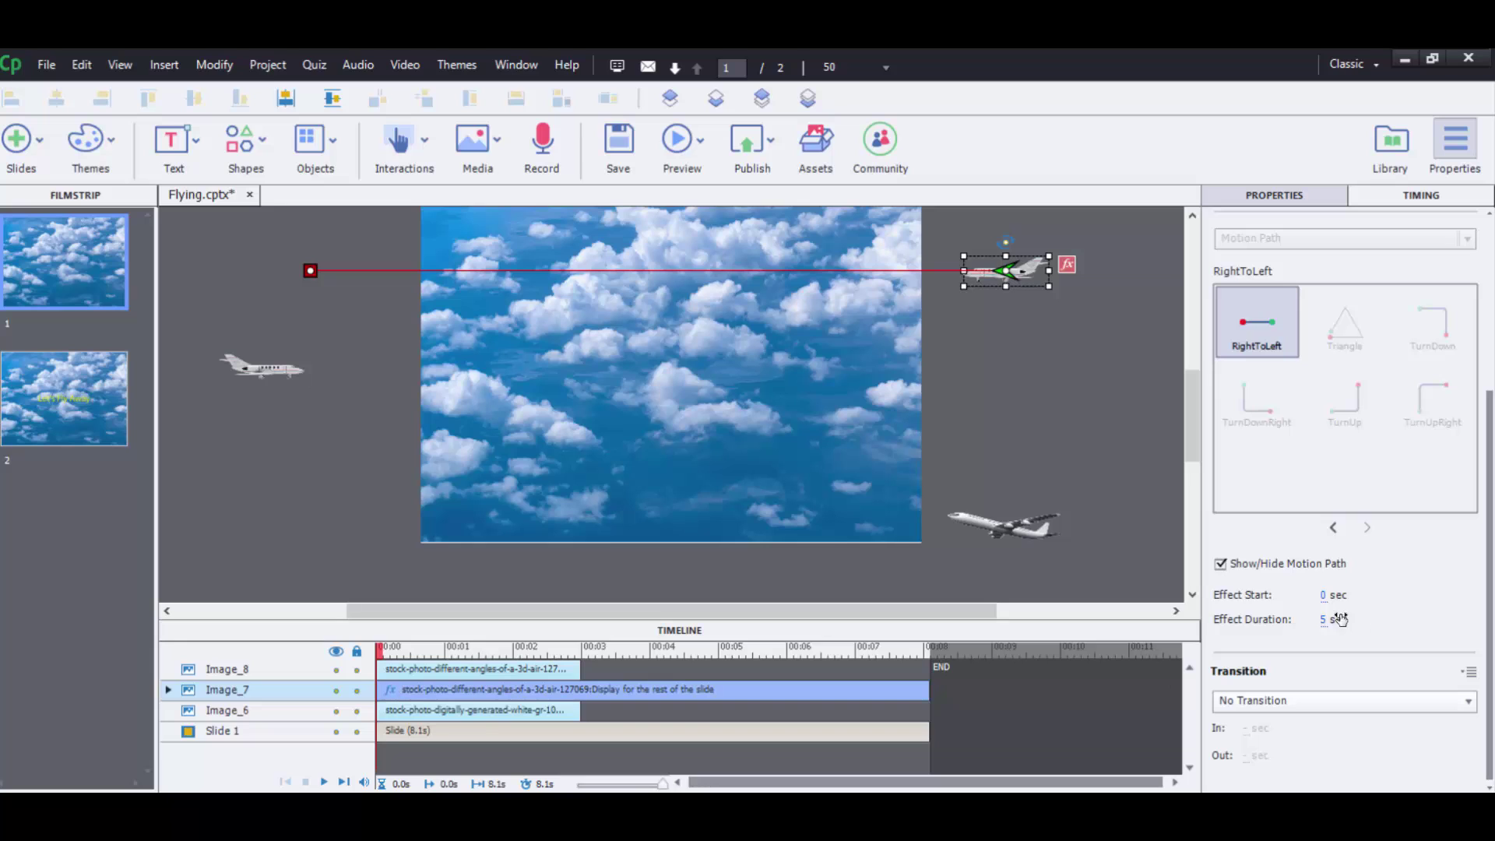
left_click(1324, 595)
type("2")
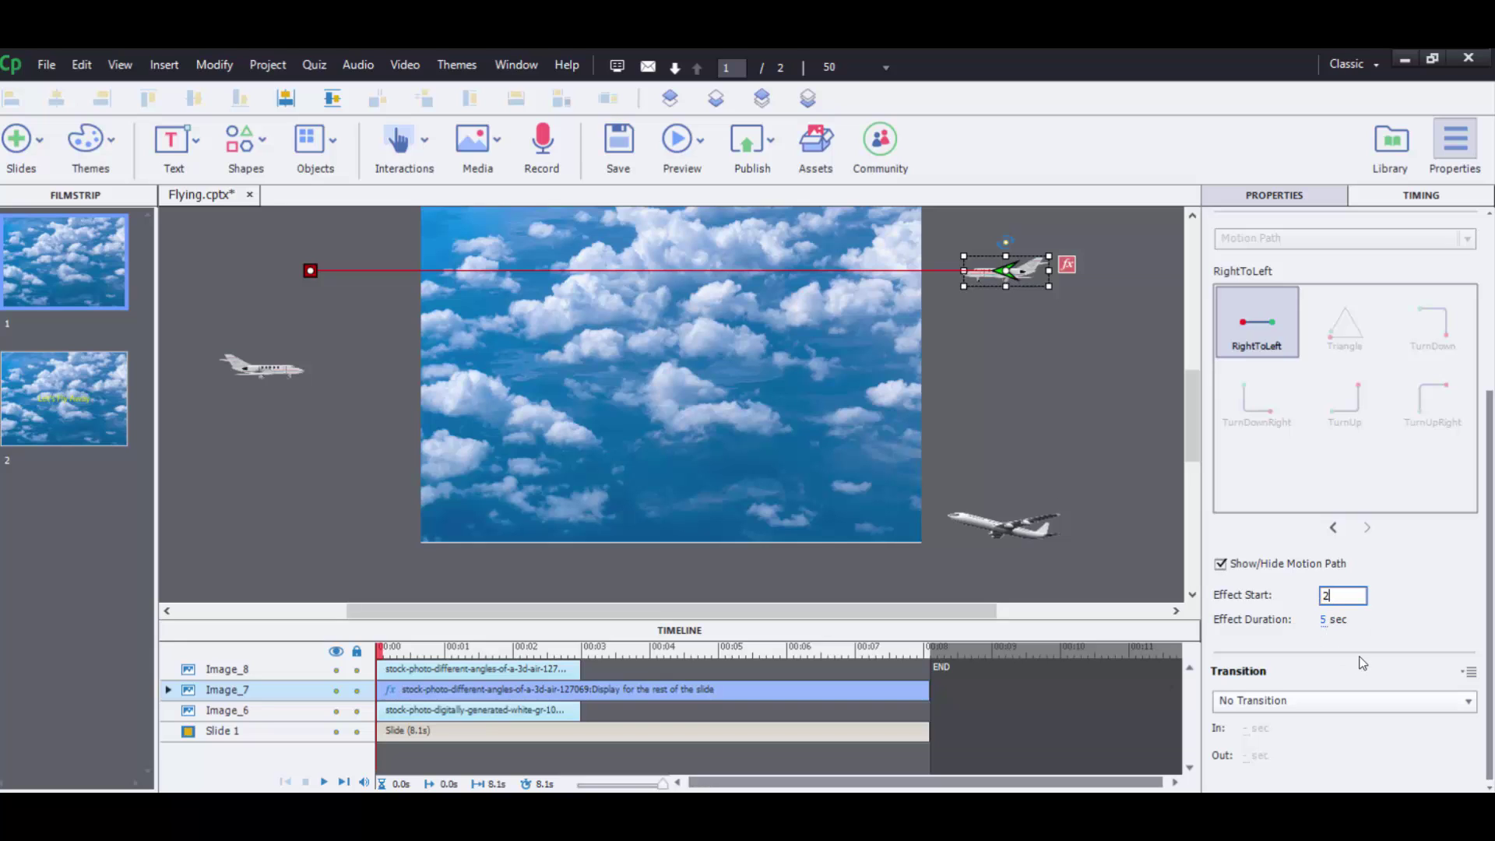
key("Return")
left_click(321, 780)
- Select the lower airplane, switch to Motion Path effects, and page through the presets
left_click(1021, 540)
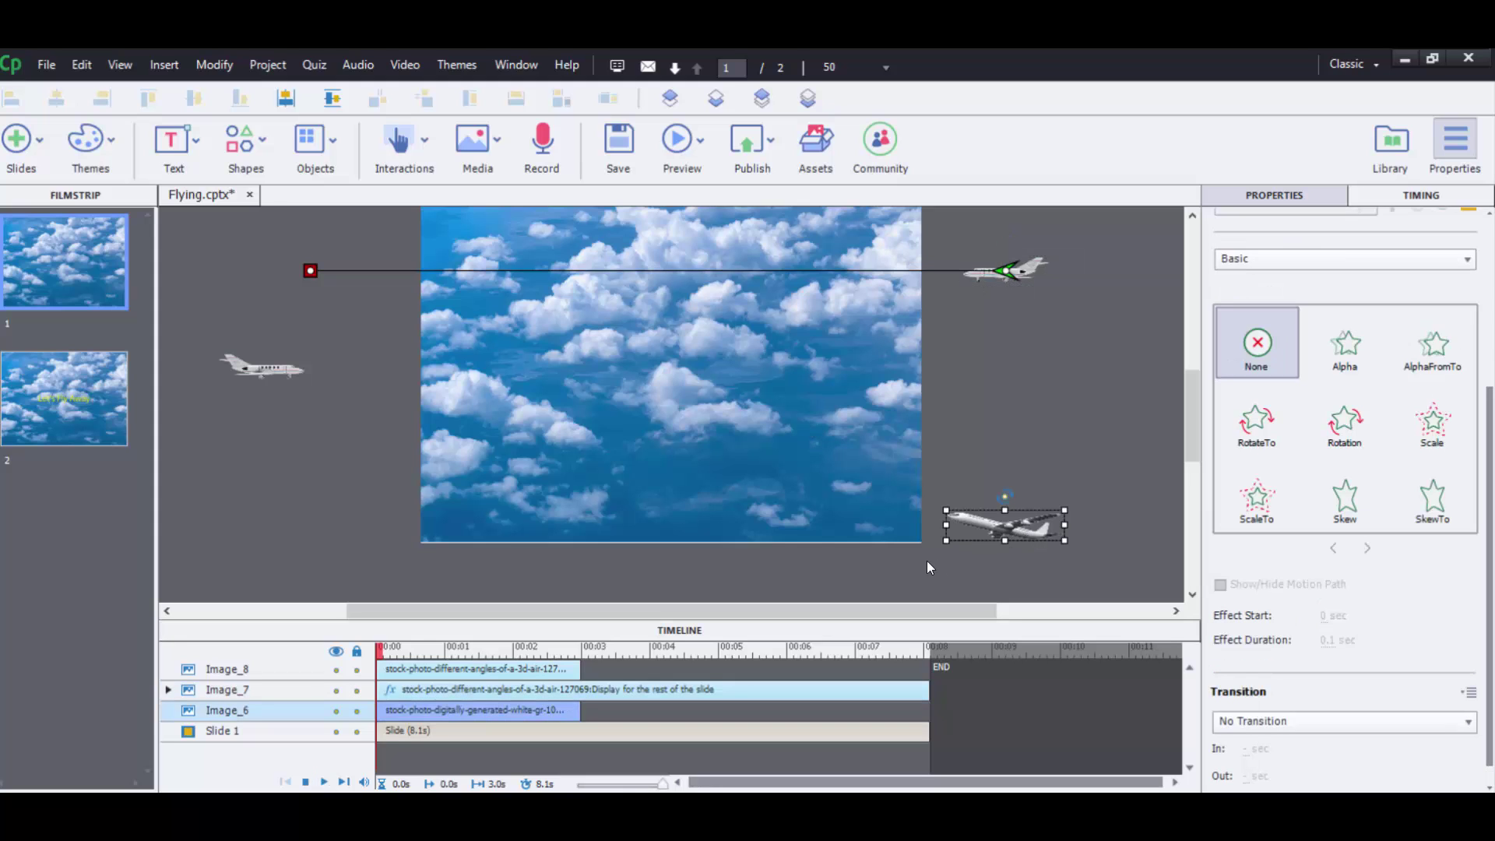
scroll(797, 584, "up", 1)
scroll(817, 592, "down", 1)
left_click(1319, 260)
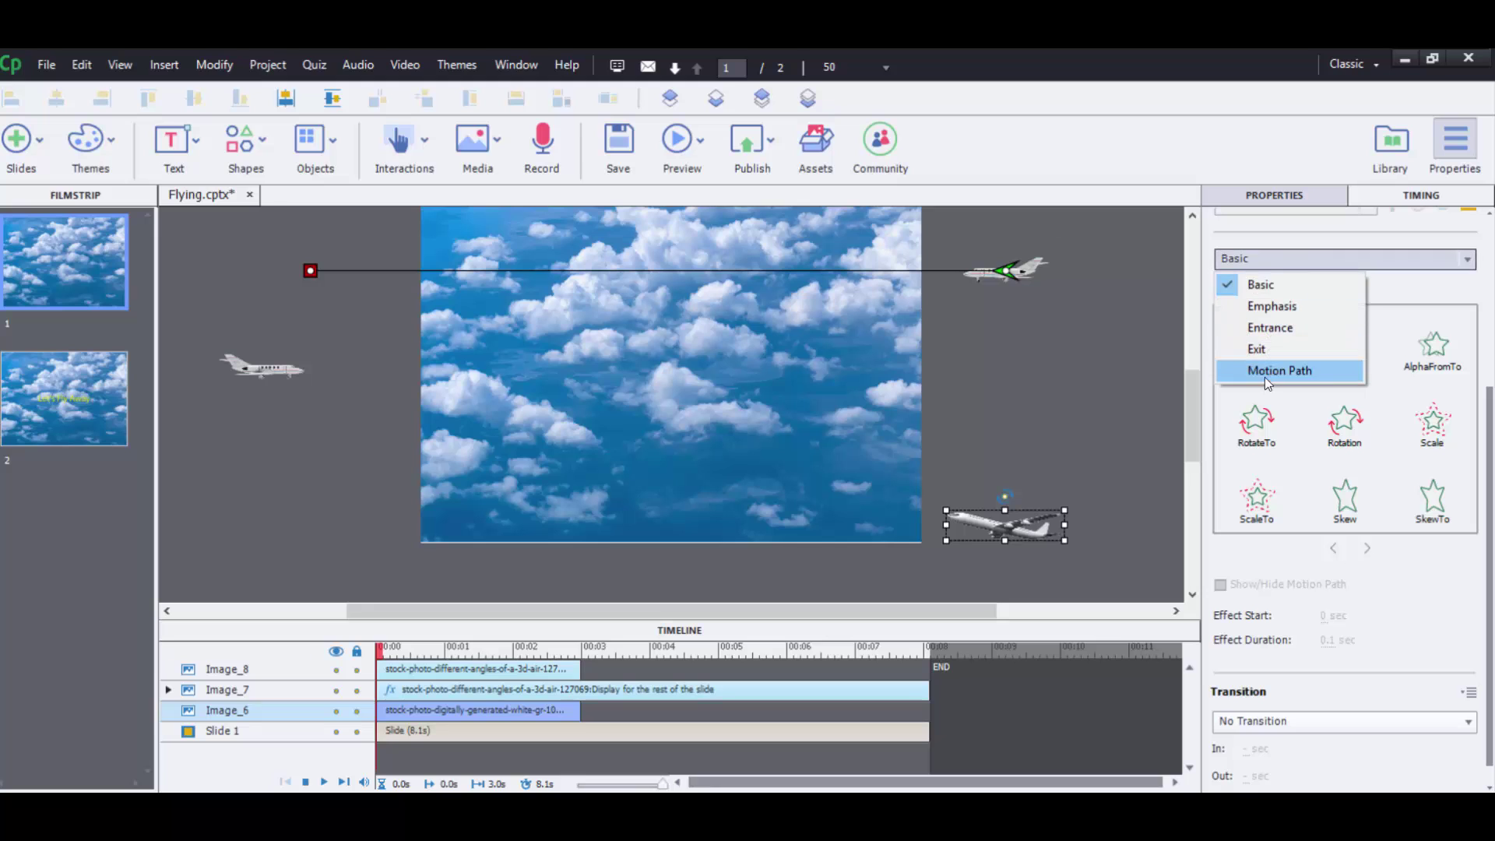
left_click(1264, 373)
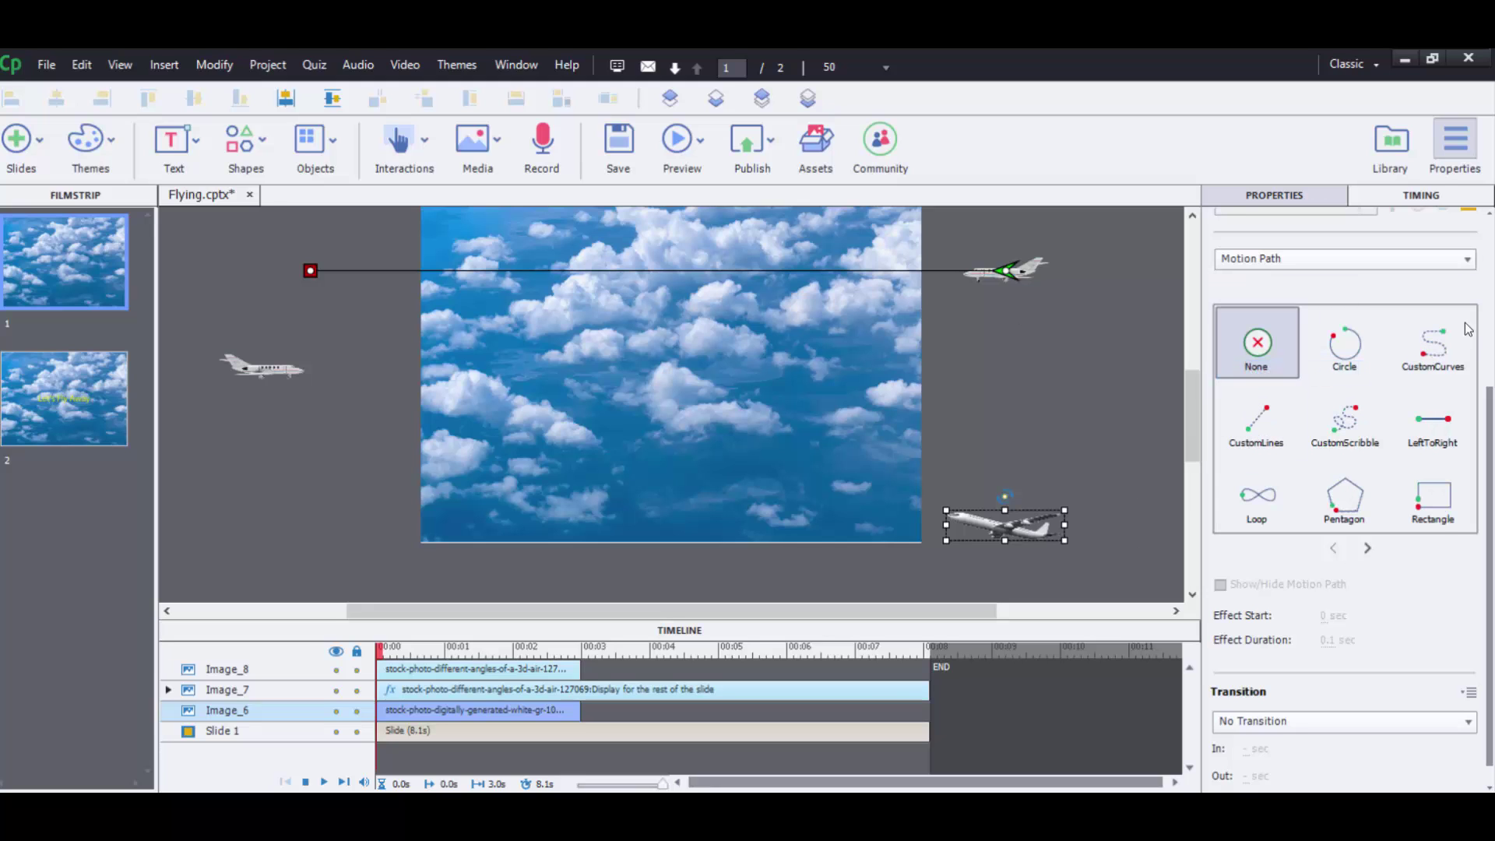
left_click(1367, 549)
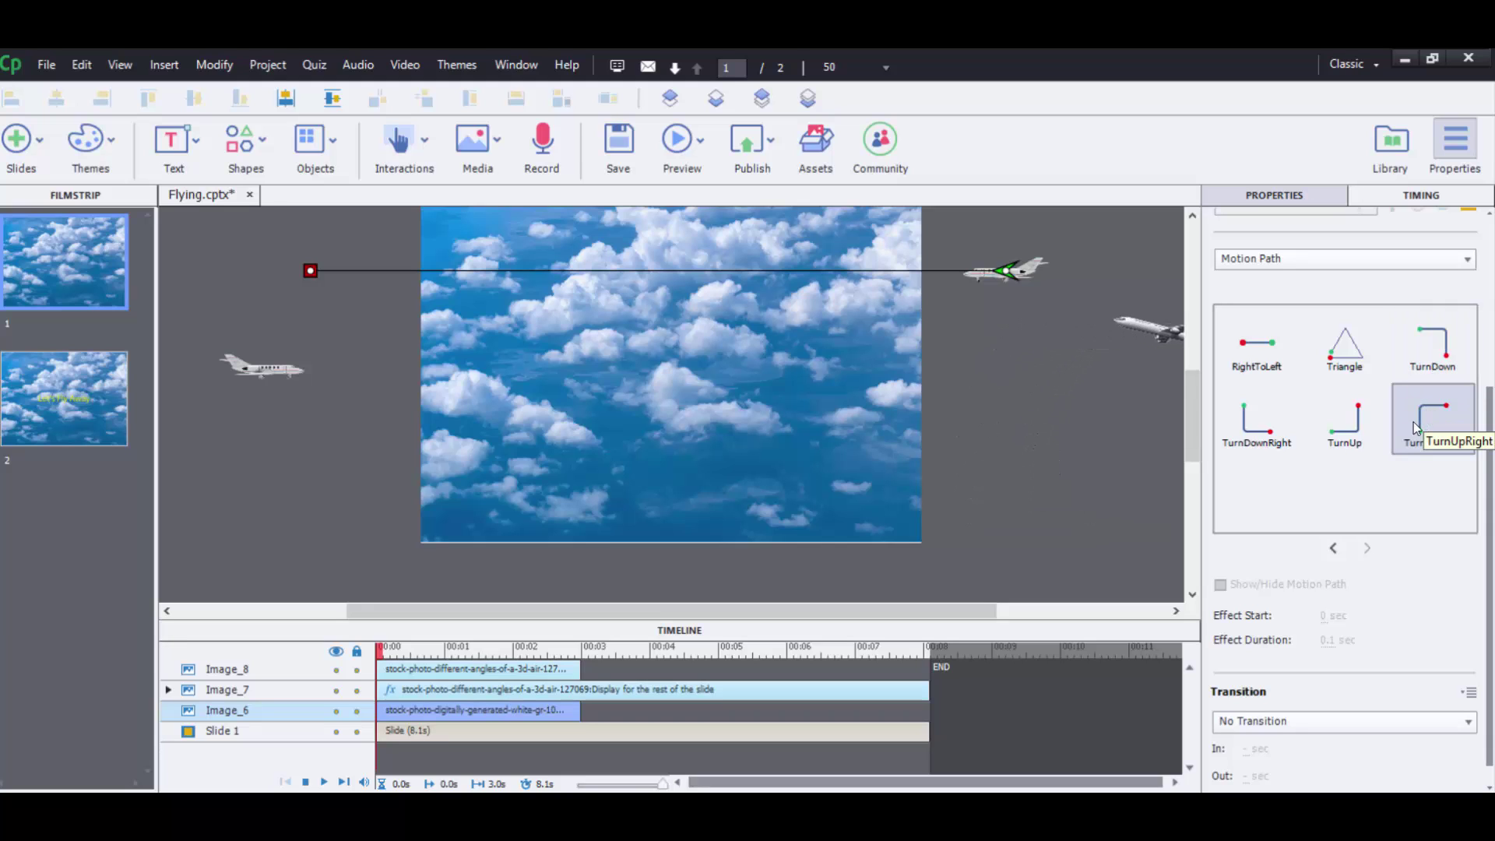
left_click(1332, 549)
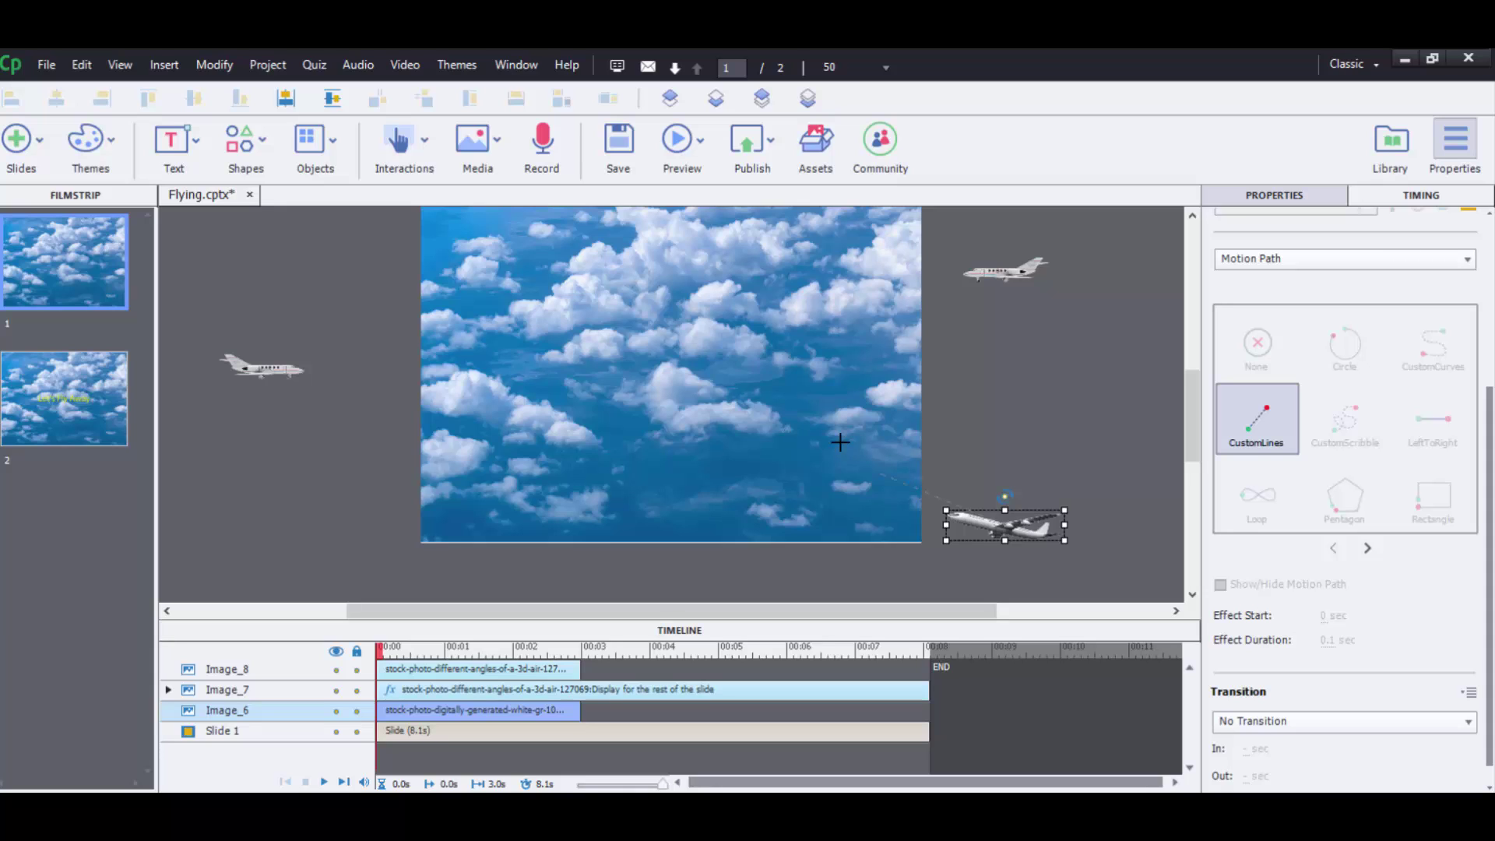
- Draw a custom path for the lower plane through points upper-left, lower-left, and right of the slide
left_click(313, 247)
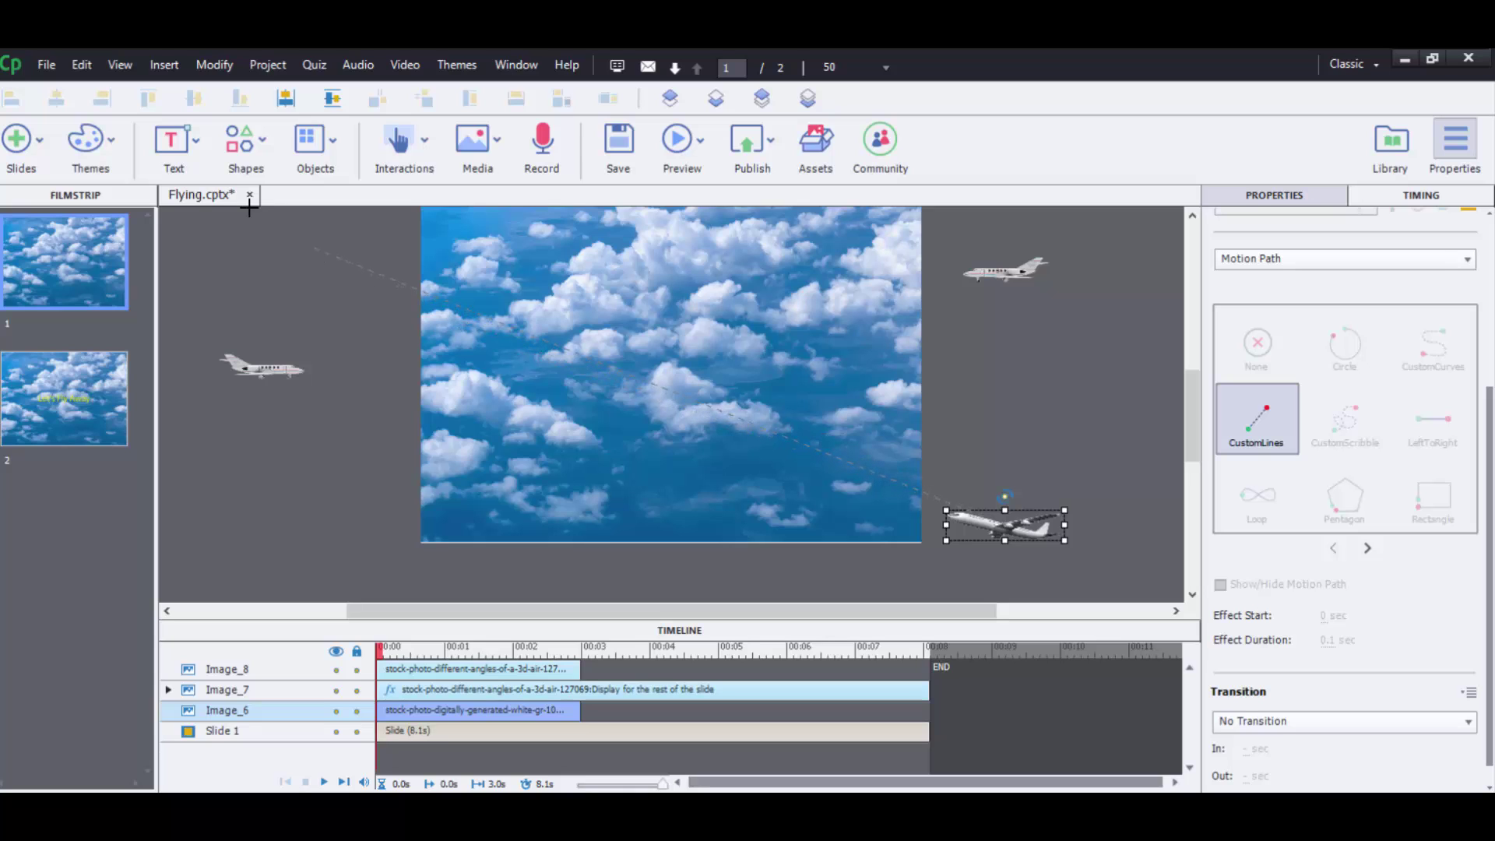
left_click(340, 494)
left_click(1039, 390)
double_click(1037, 388)
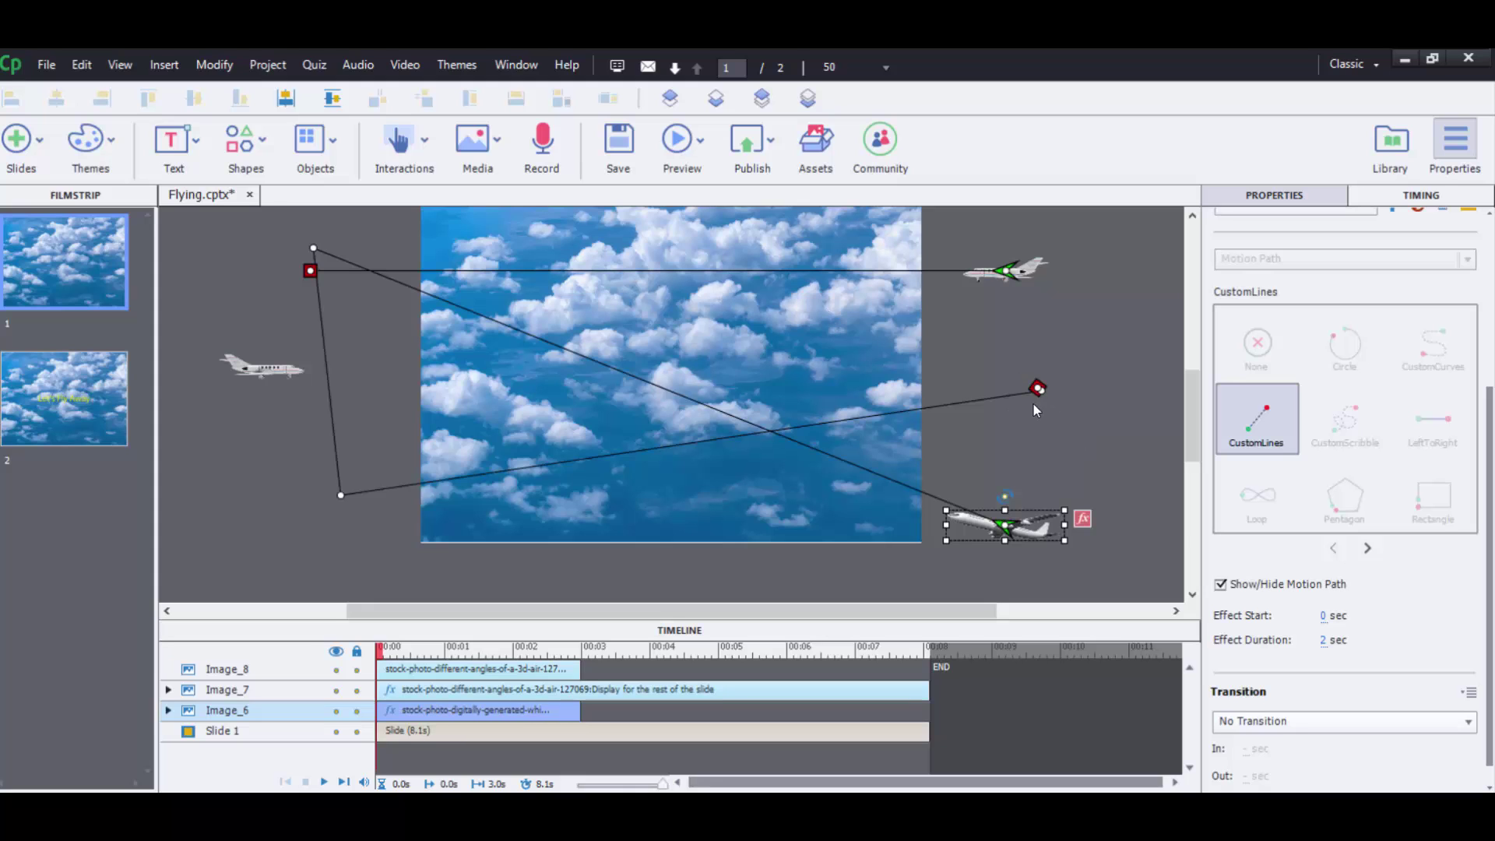
scroll(1428, 296, "up", 3)
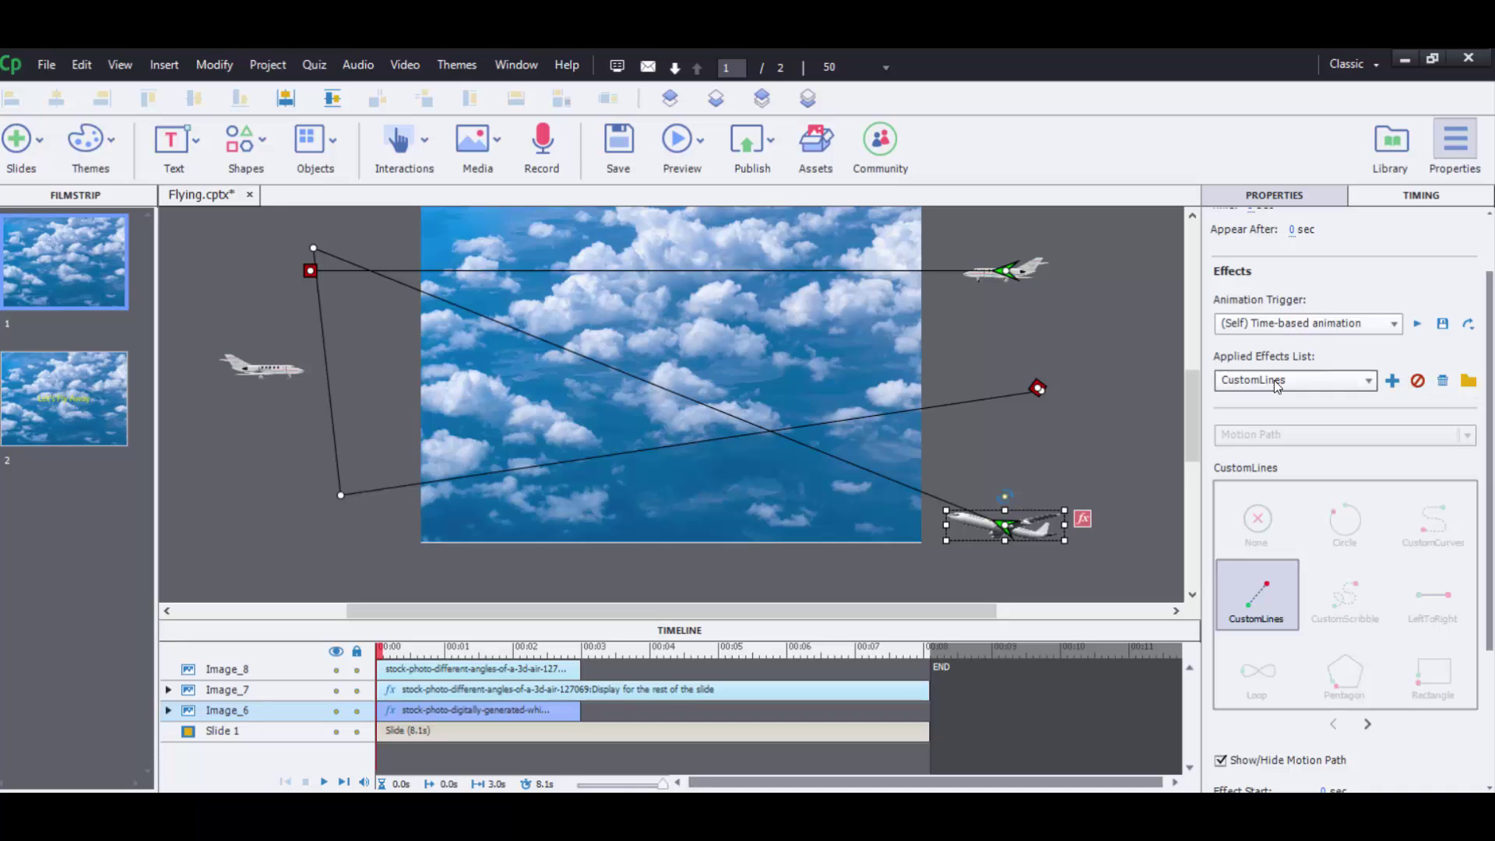
- Delete the CustomLines effect from Image_6 via the Applied Effects list
left_click(1354, 382)
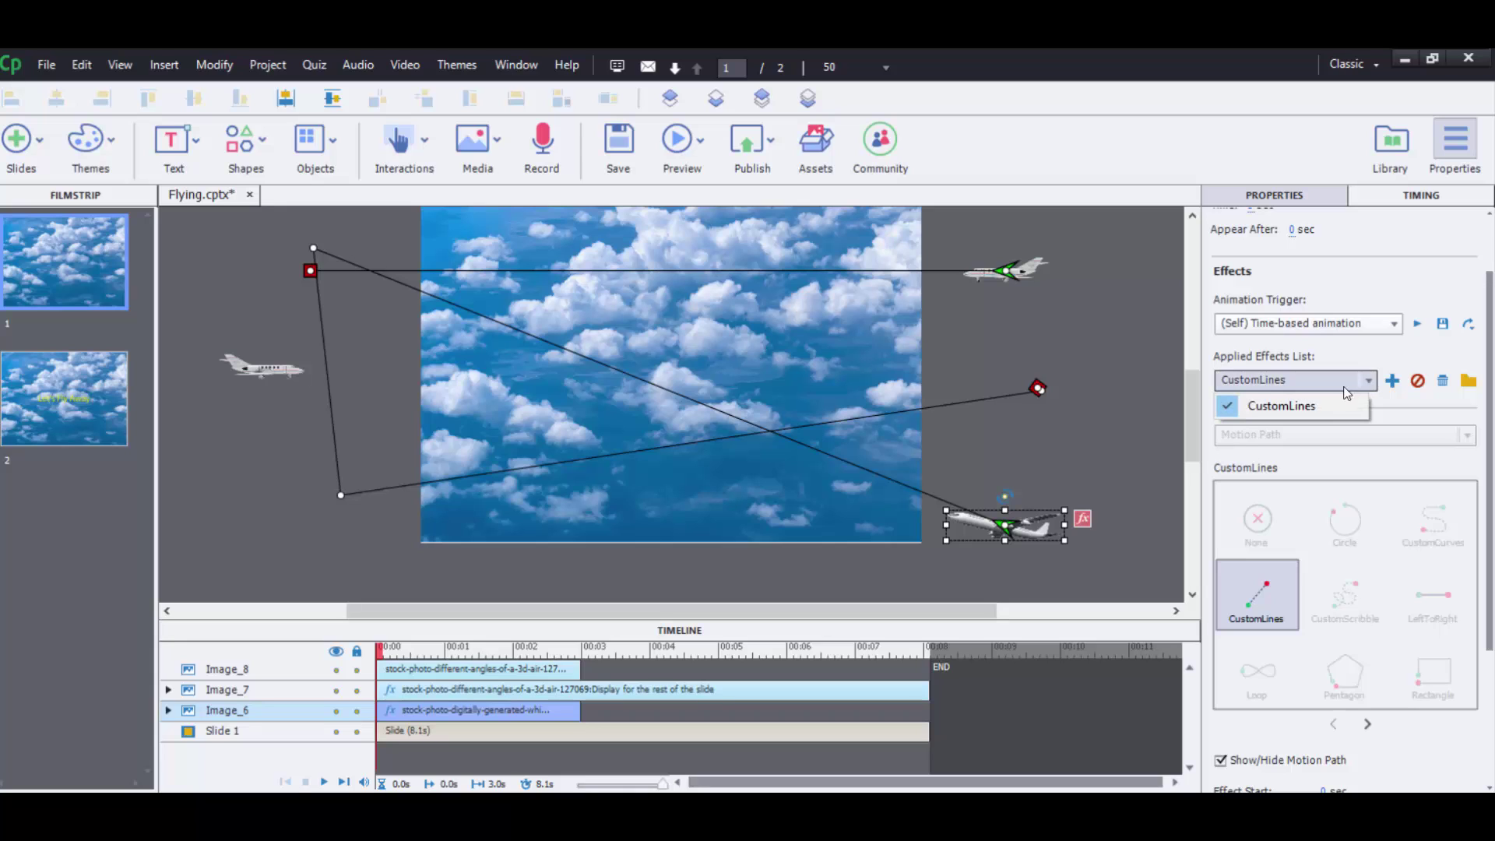
left_click(1086, 317)
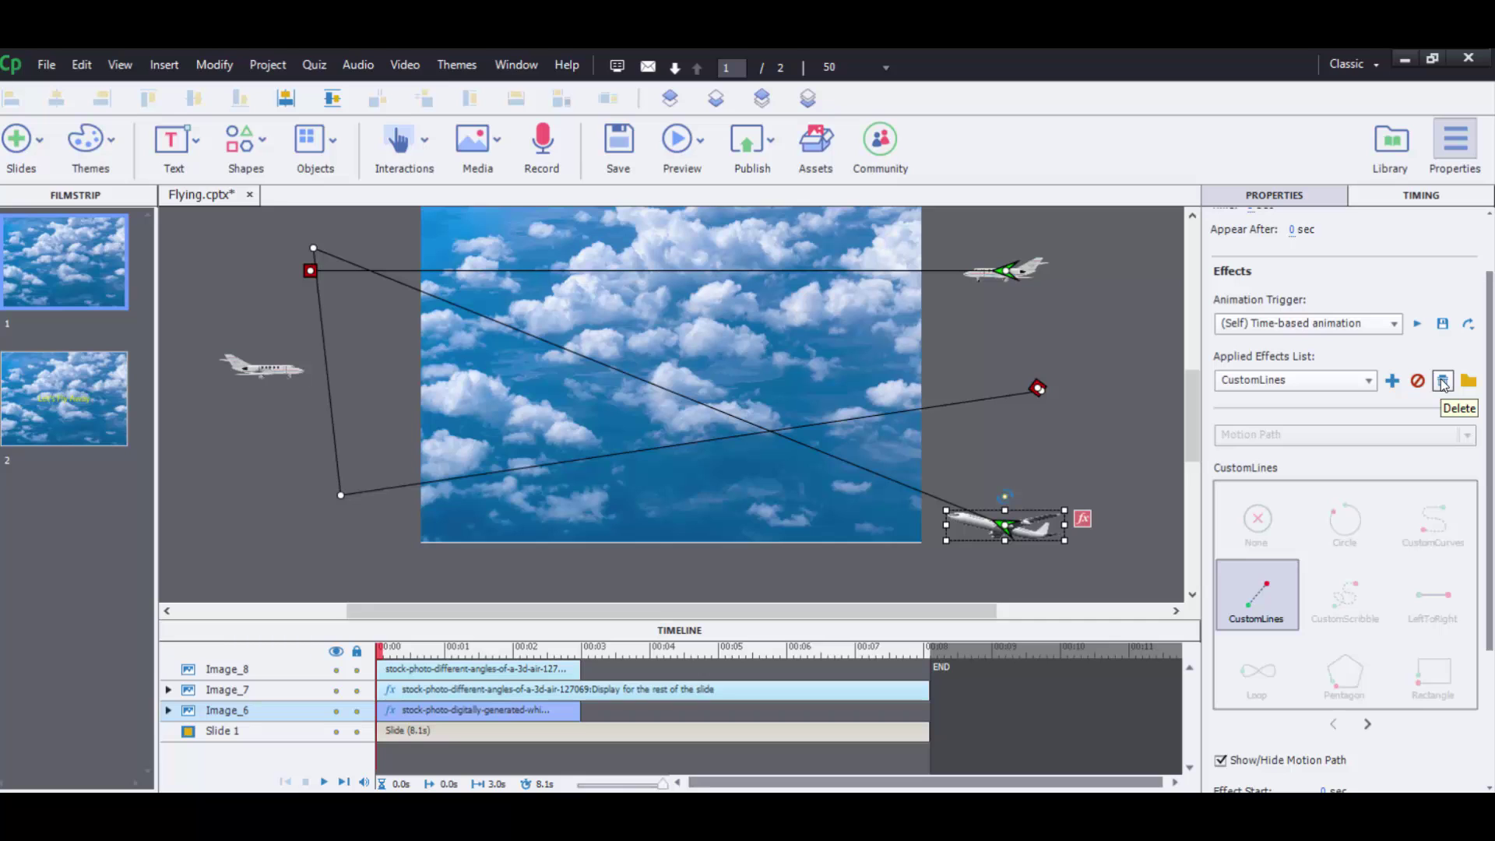
left_click(1443, 381)
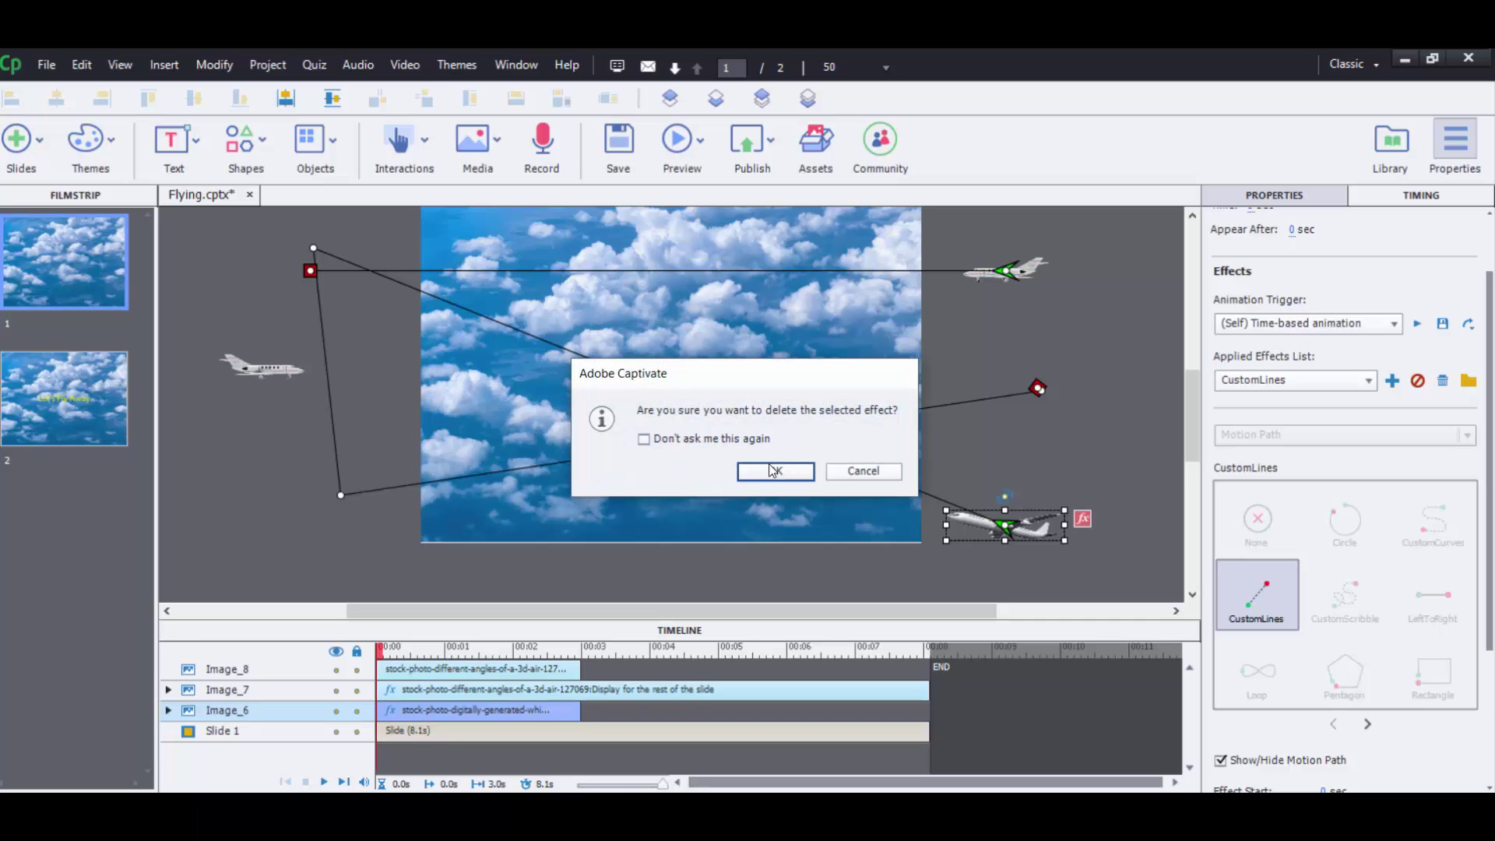
left_click(774, 470)
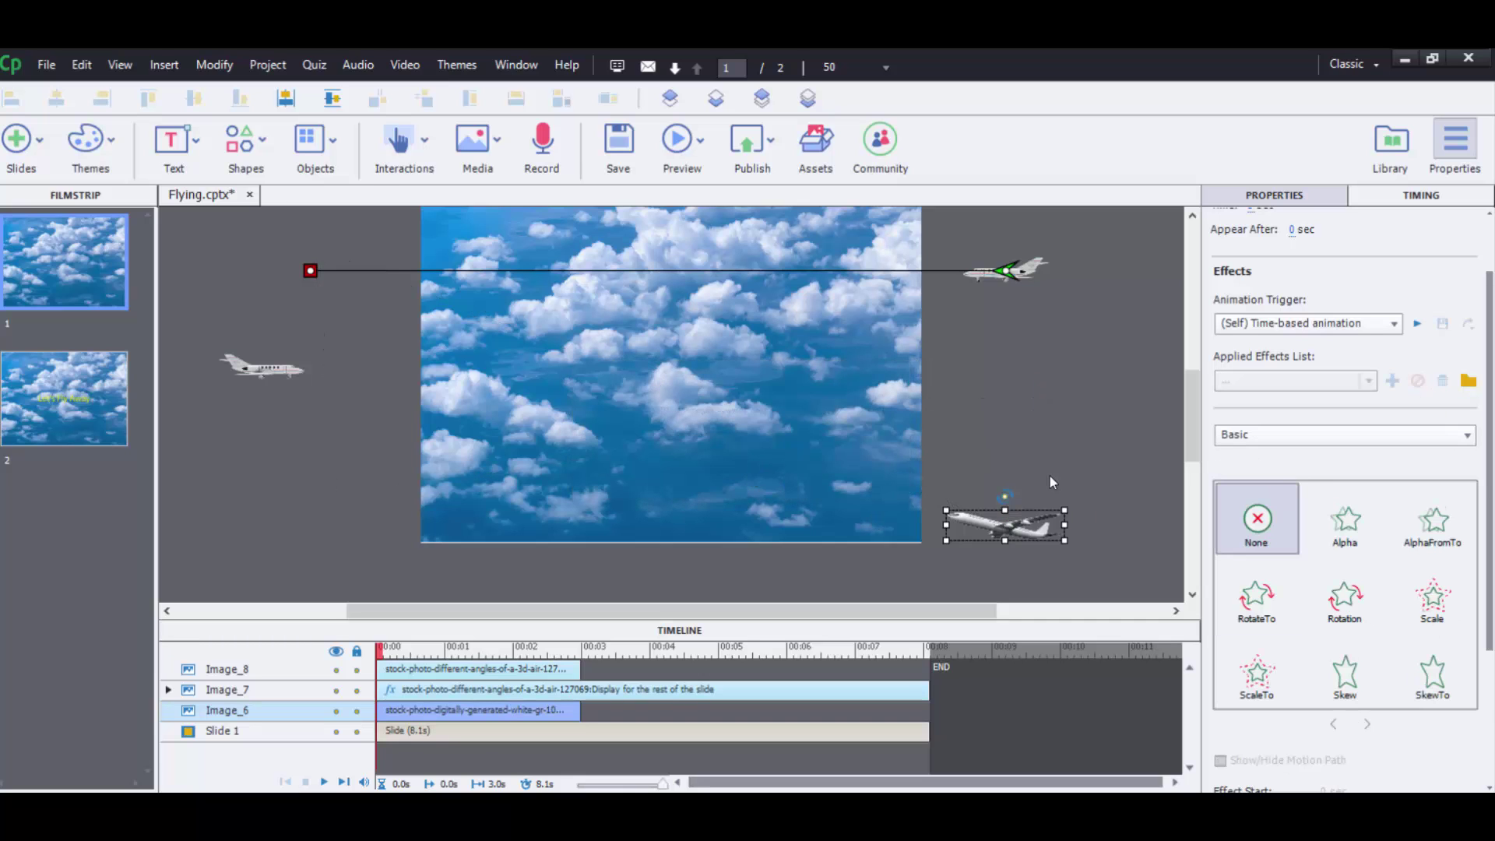
scroll(1142, 459, "down", 3)
scroll(1128, 467, "up", 2)
- Draw a single CustomLines path from Image_6 diagonally past the slide's upper-left corner
scroll(1045, 576, "up", 1)
left_click(1323, 437)
left_click(1283, 544)
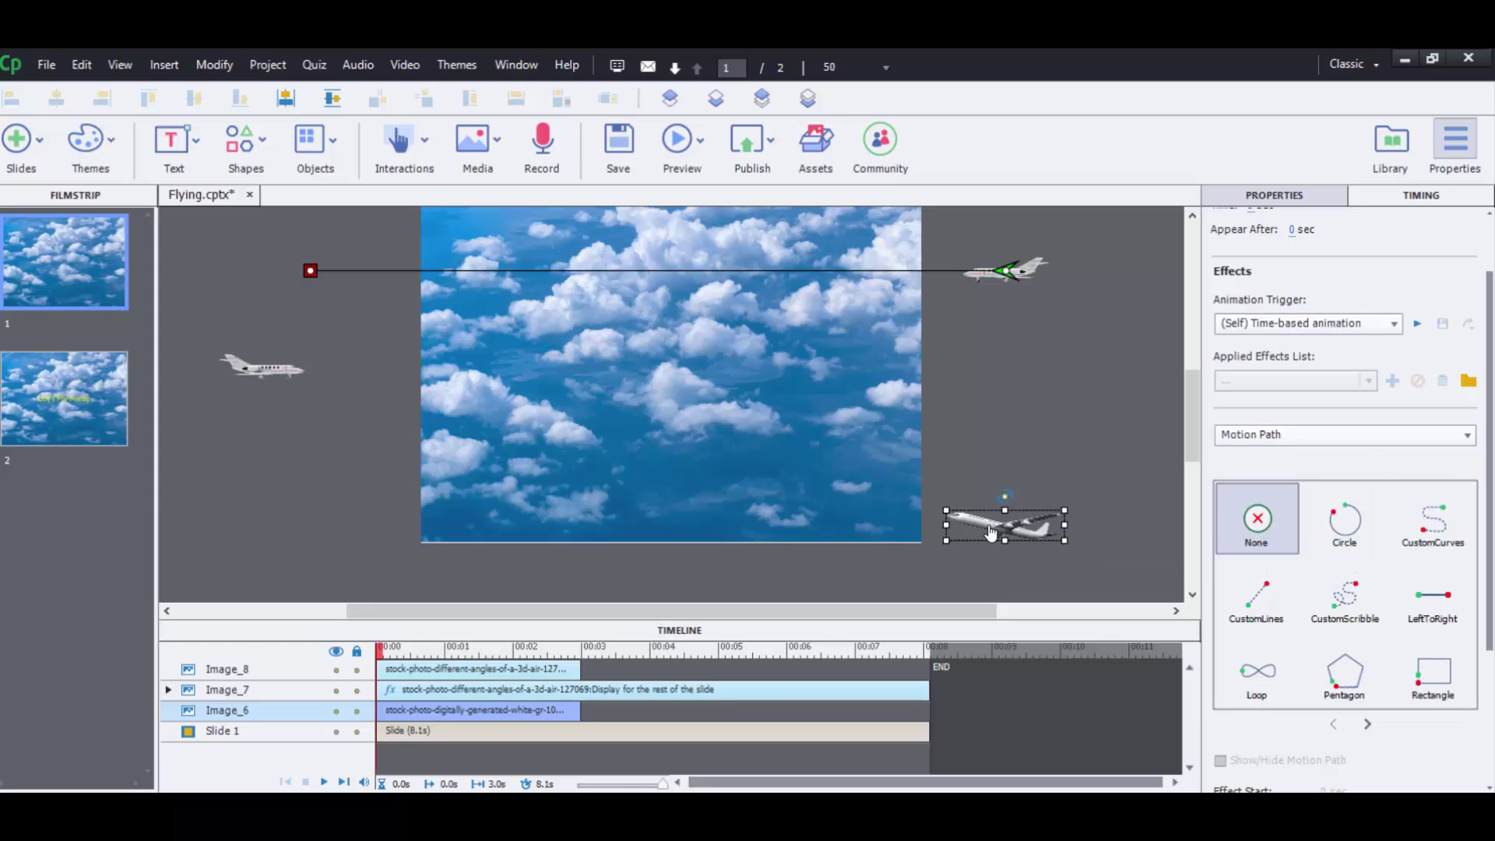
left_click(1255, 595)
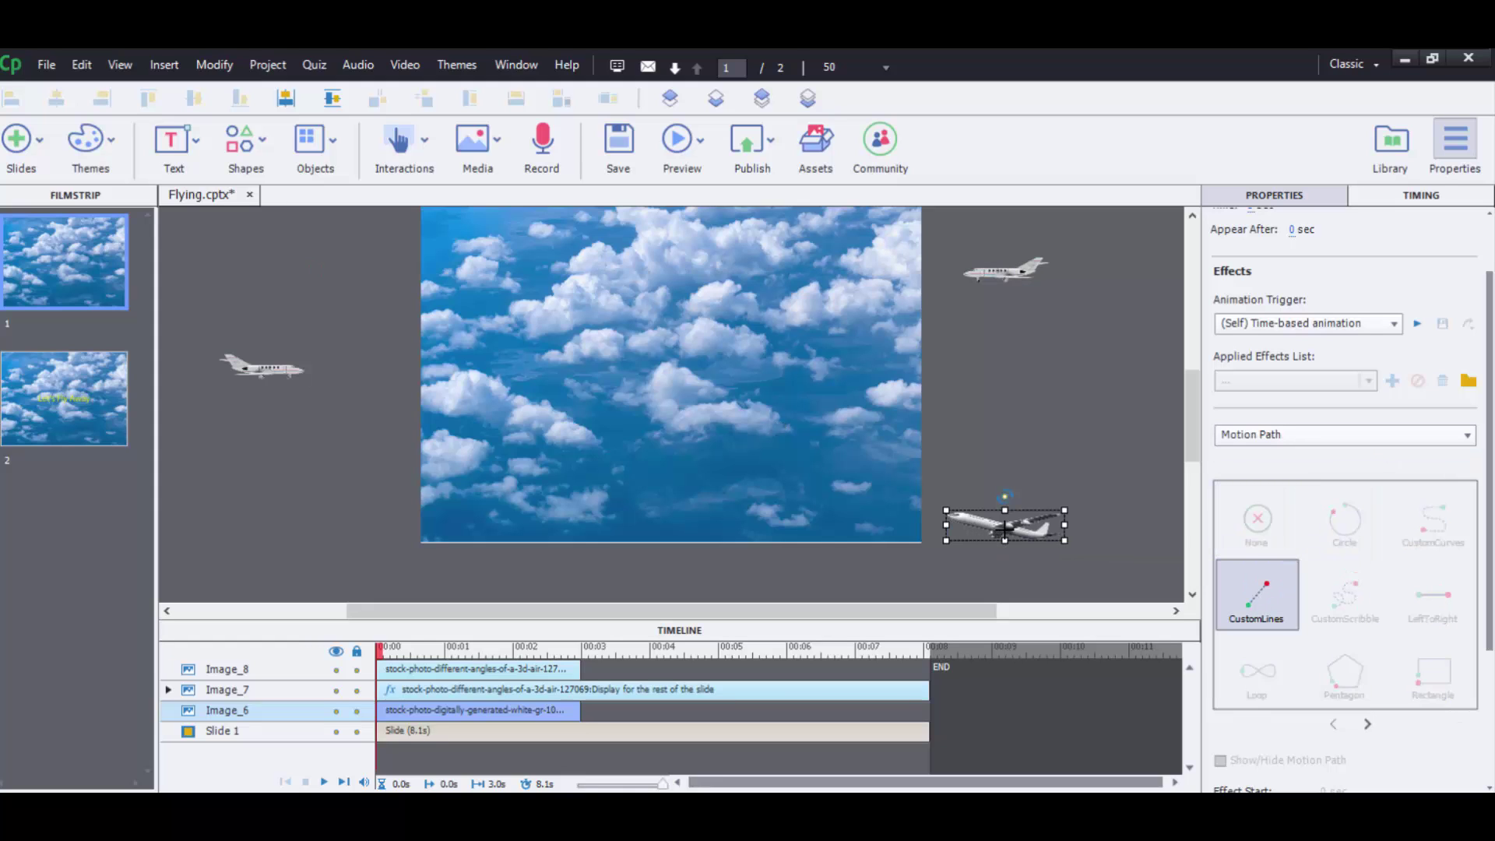
left_click_drag(1002, 530, 246, 235)
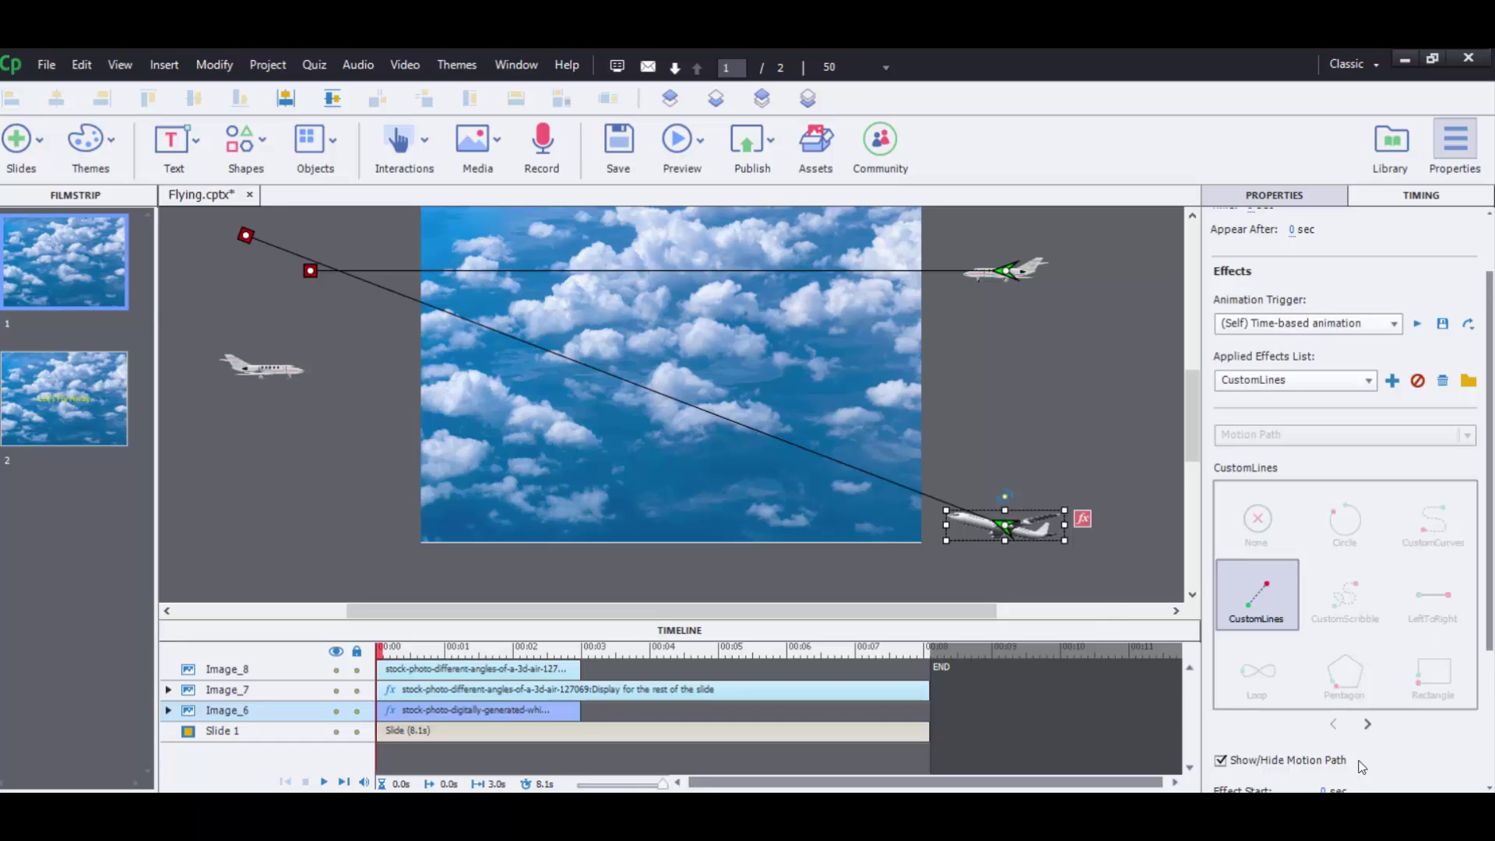
left_click_drag(1489, 579, 1491, 583)
scroll(1491, 583, "down", 3)
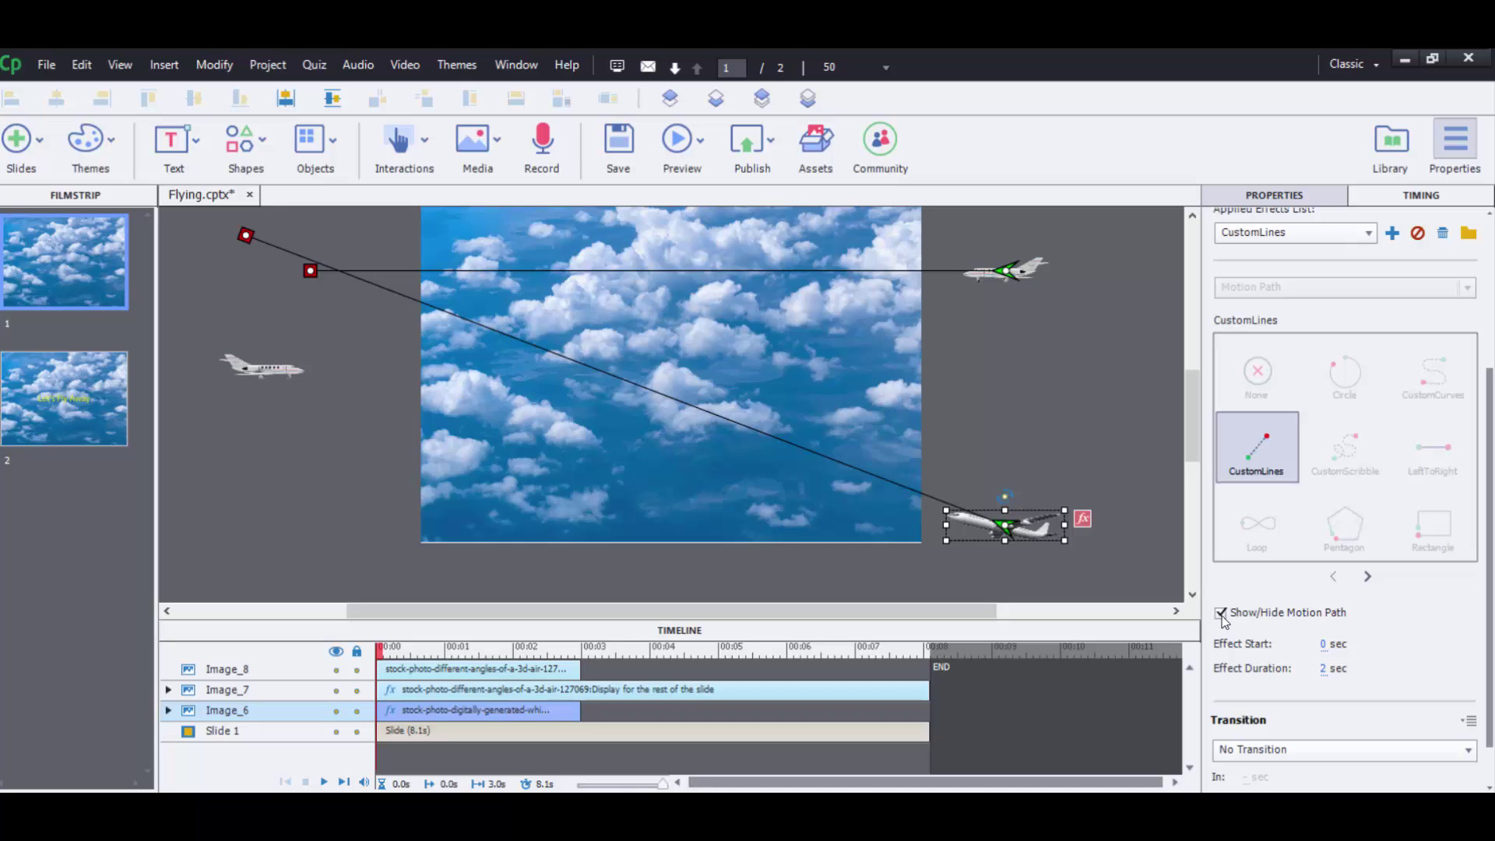
left_click(1220, 614)
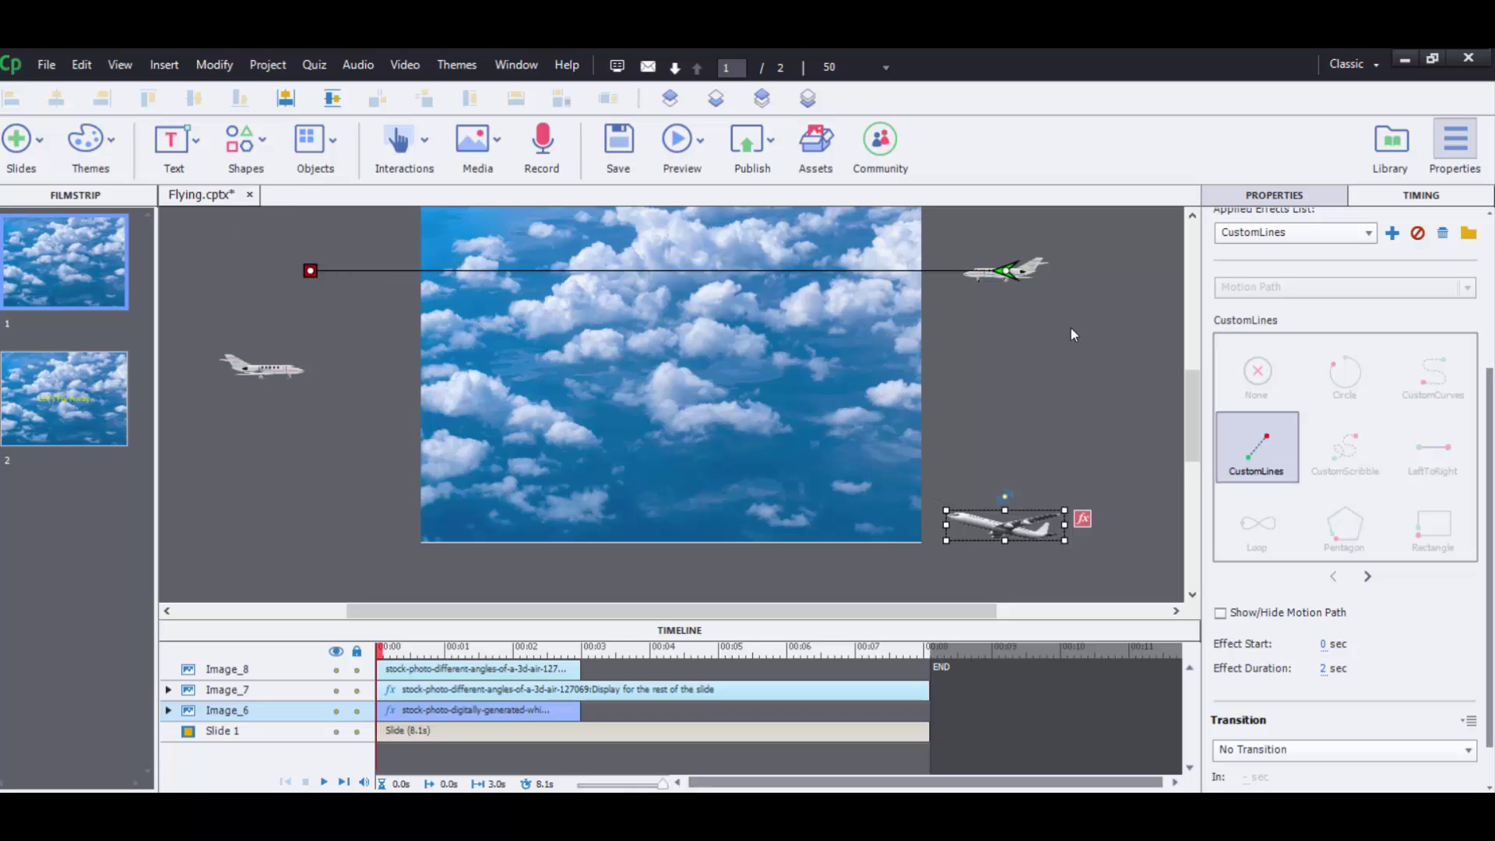
left_click(1004, 270)
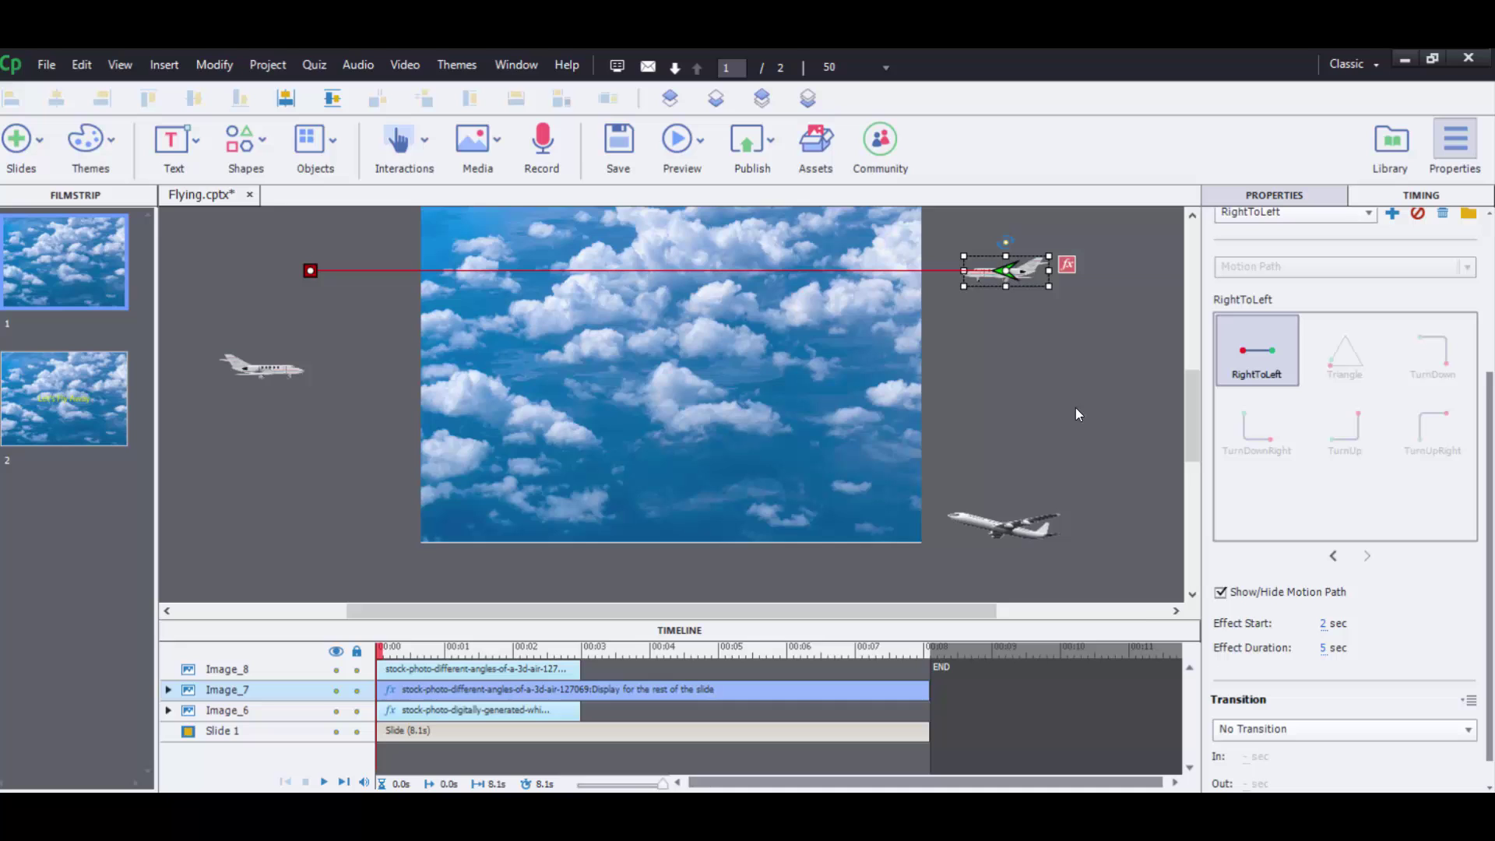
left_click(1221, 593)
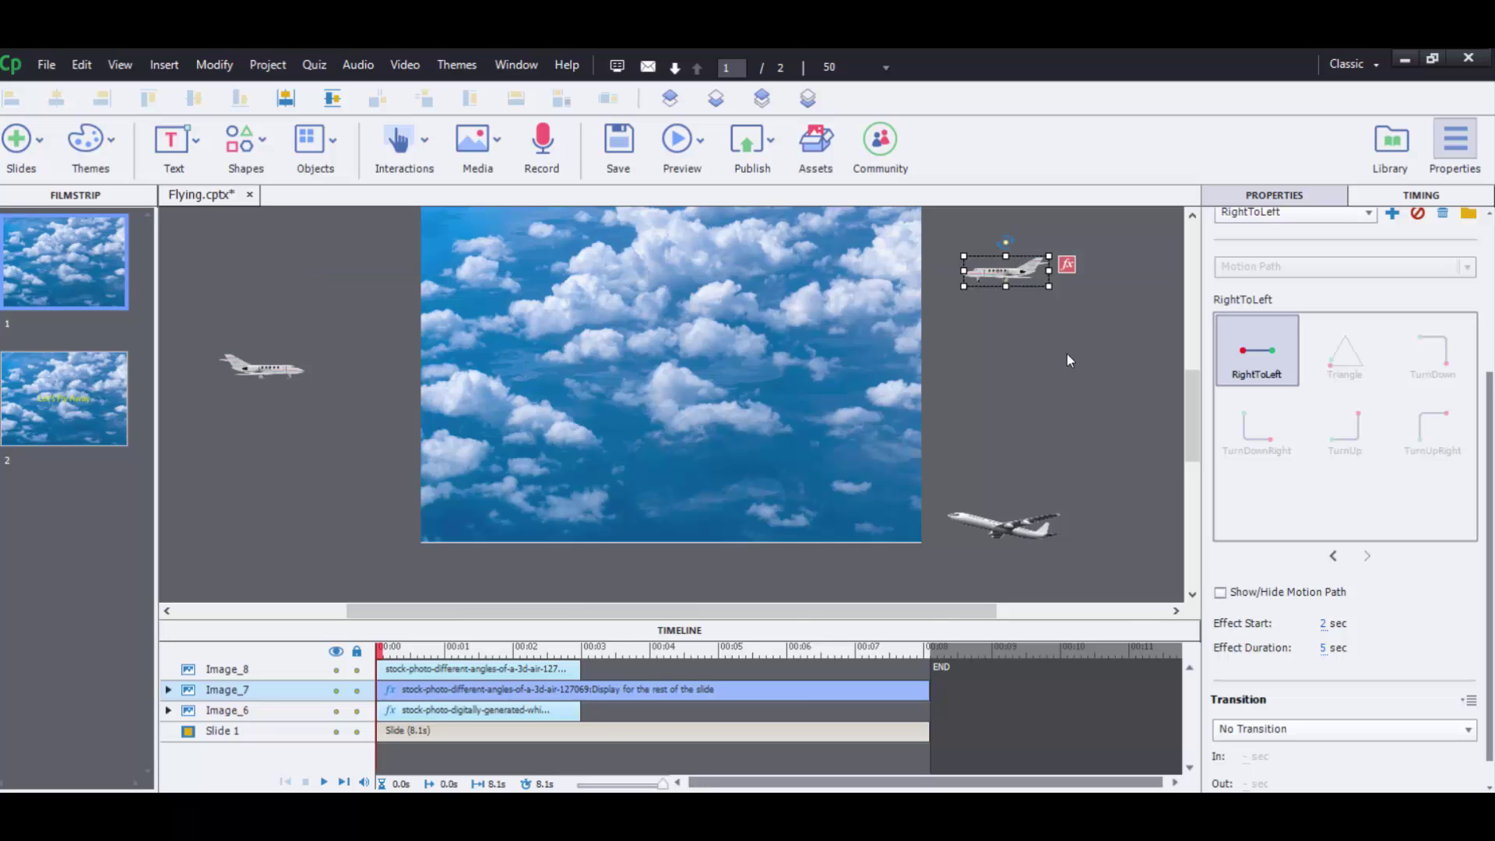
left_click(1220, 592)
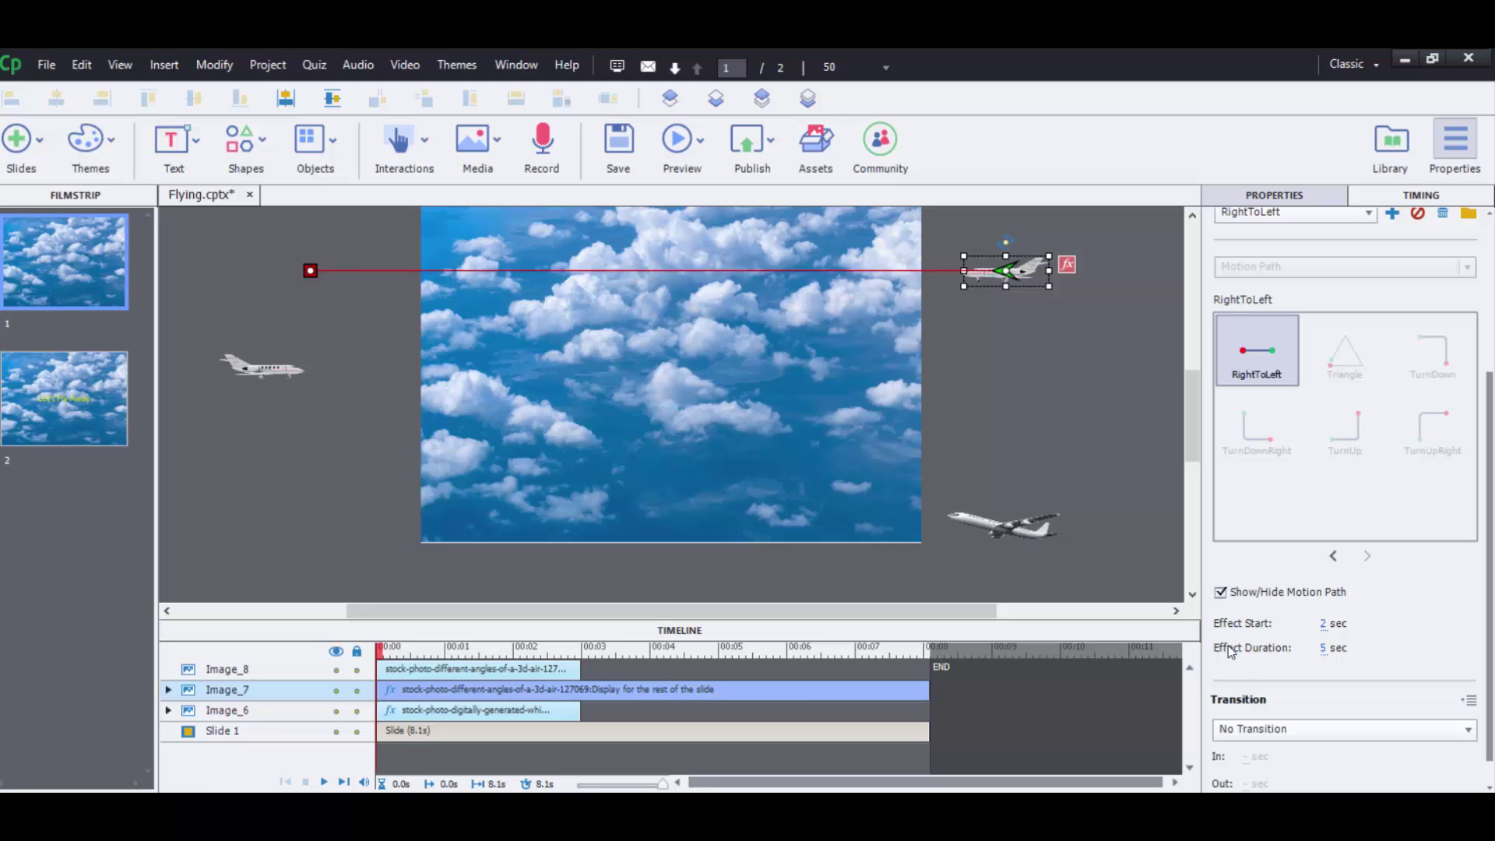
left_click(1018, 535)
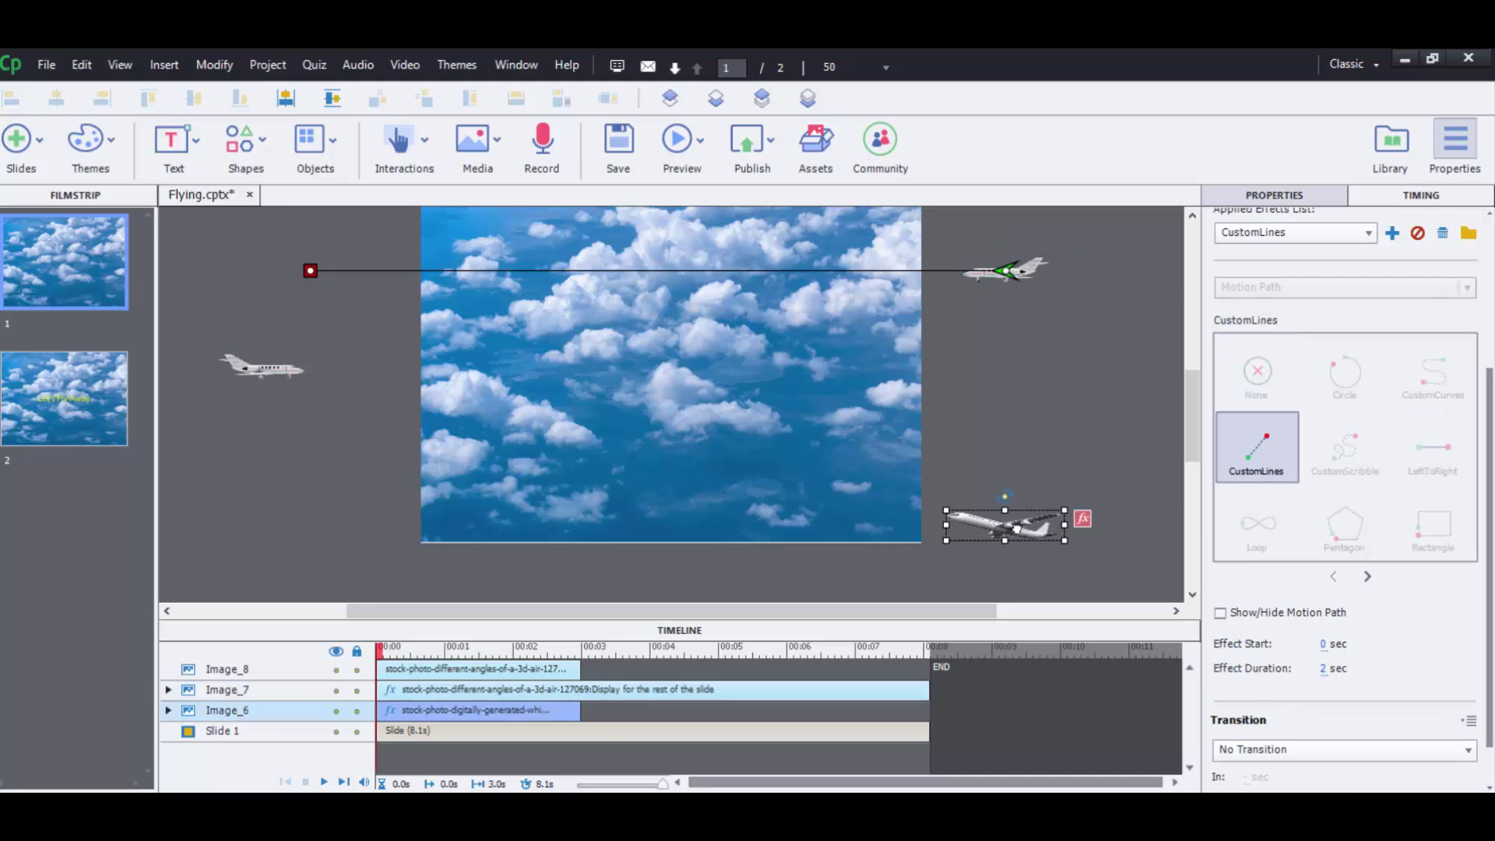
left_click(1220, 614)
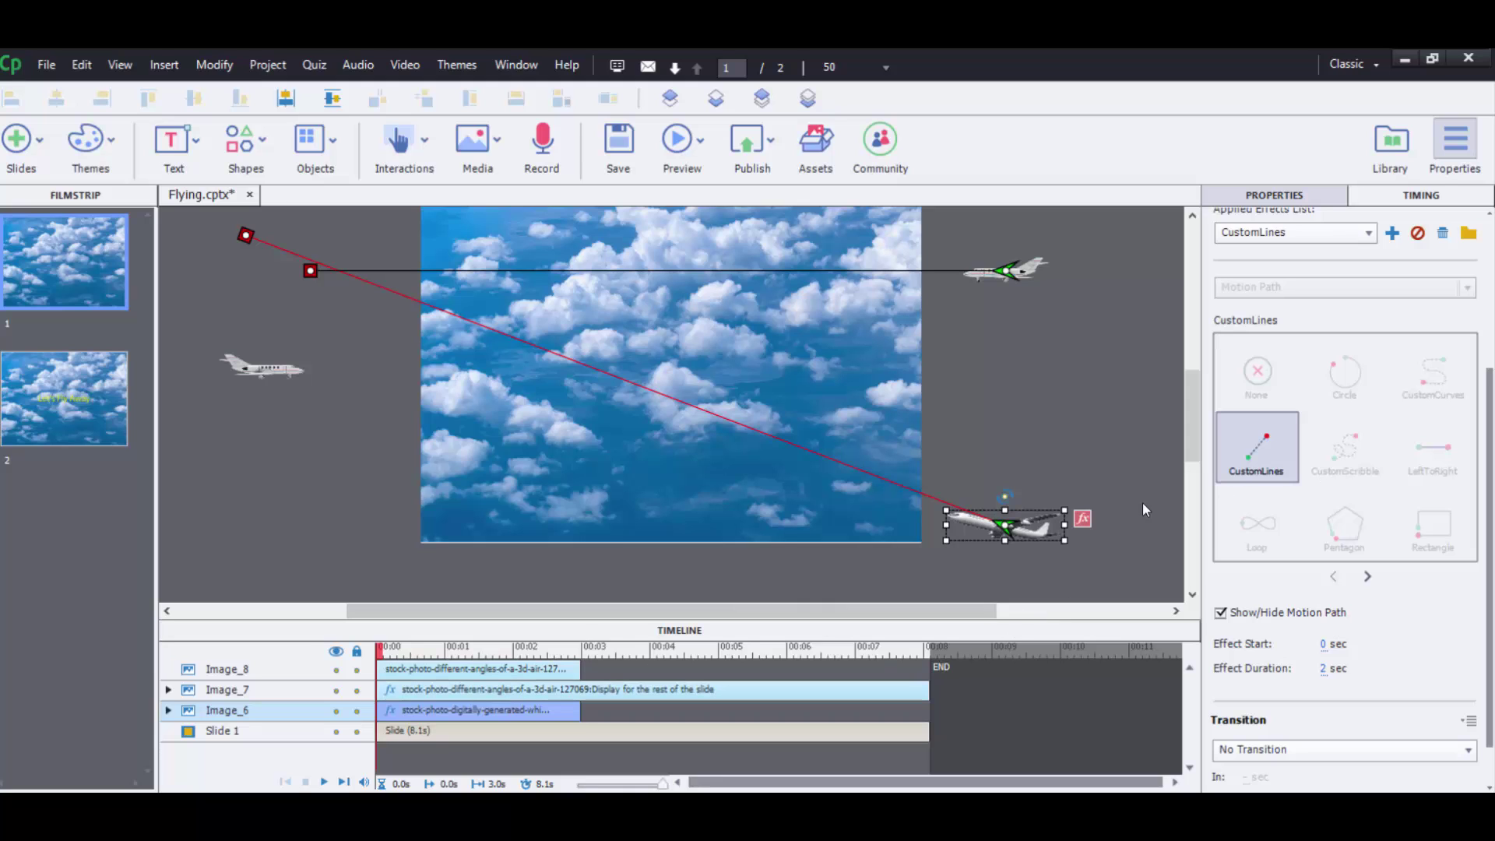
- Preview the diagonal flight, set its Effect Duration to 1 second, and play the timeline
scroll(1362, 290, "up", 3)
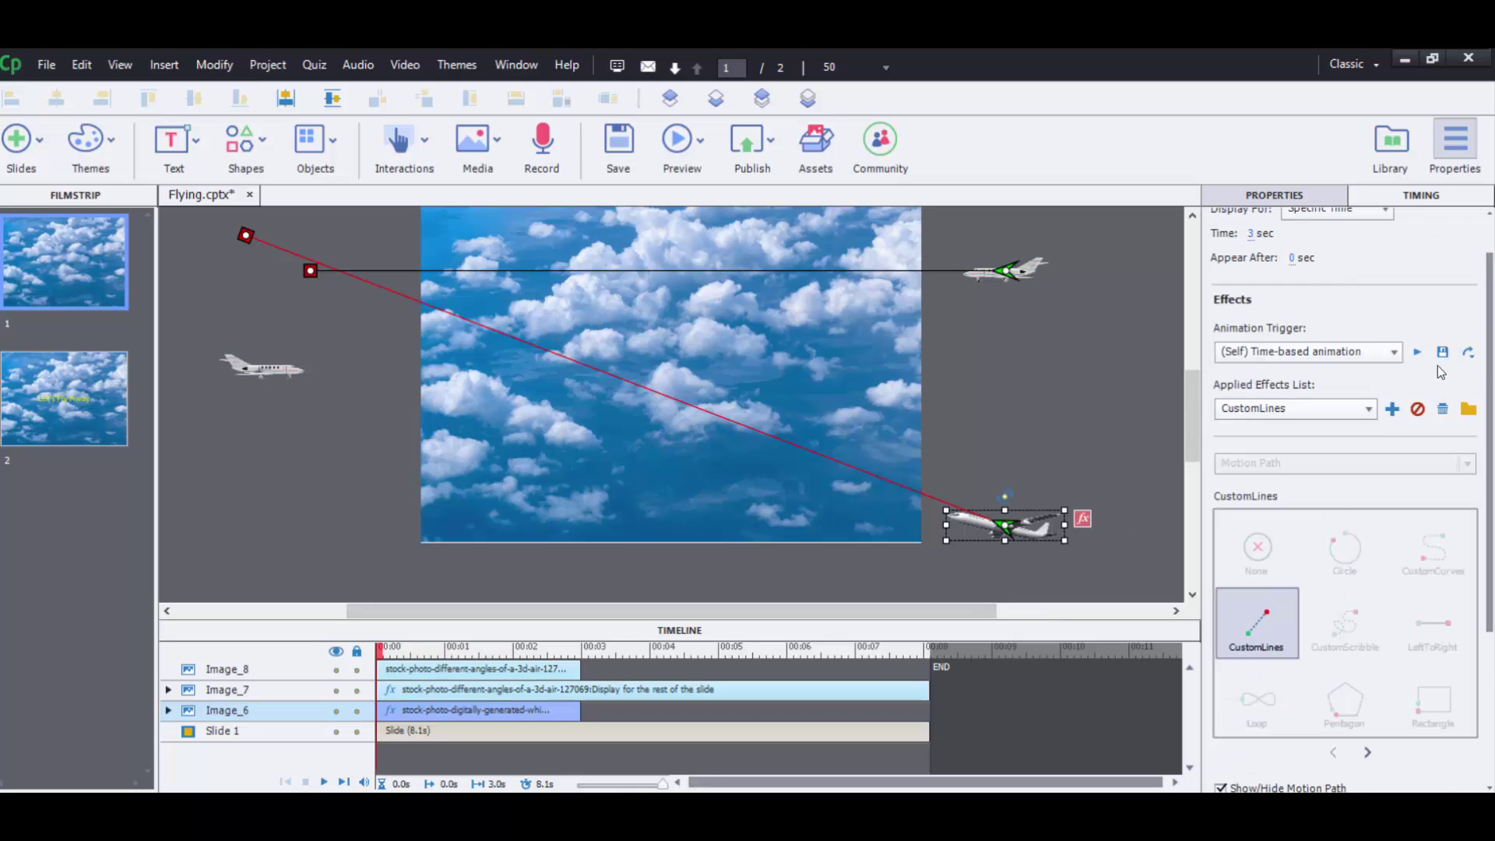
left_click(1416, 353)
scroll(1481, 667, "down", 3)
scroll(1481, 667, "down", 2)
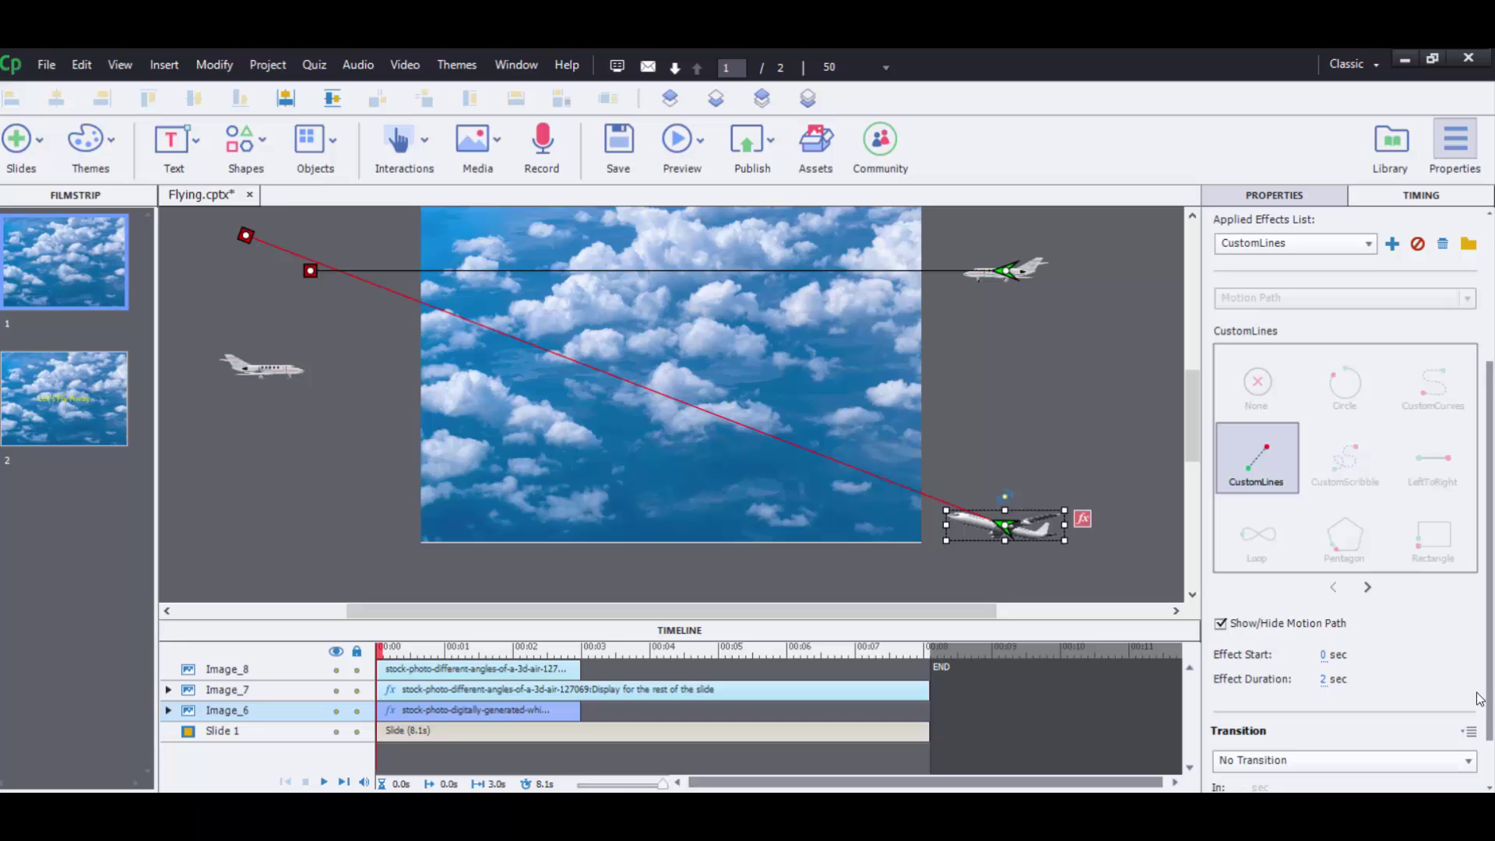
left_click(1324, 677)
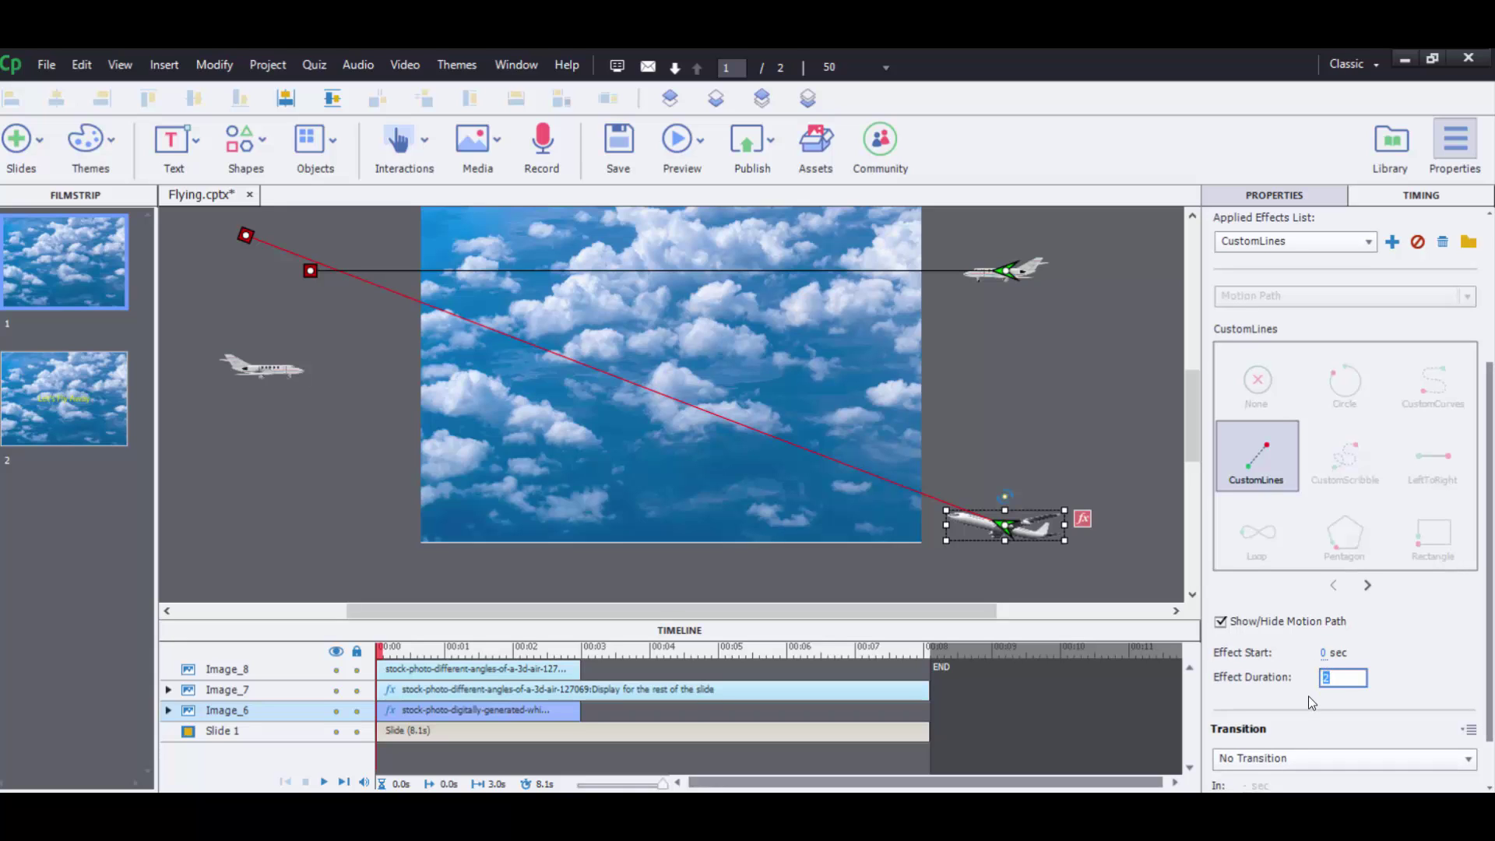
type("1")
scroll(1300, 305, "up", 6)
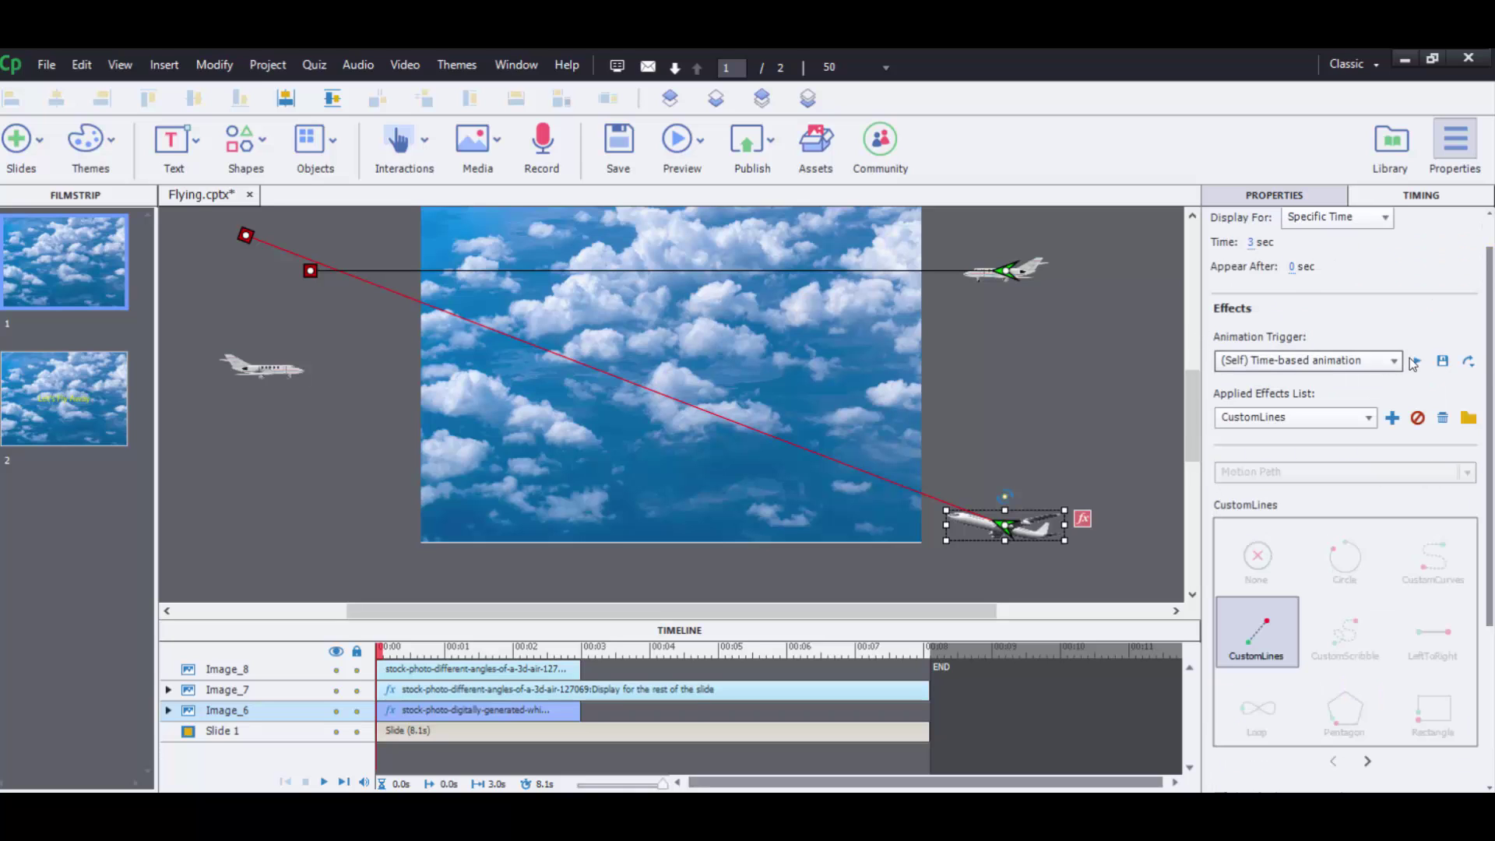
left_click(323, 783)
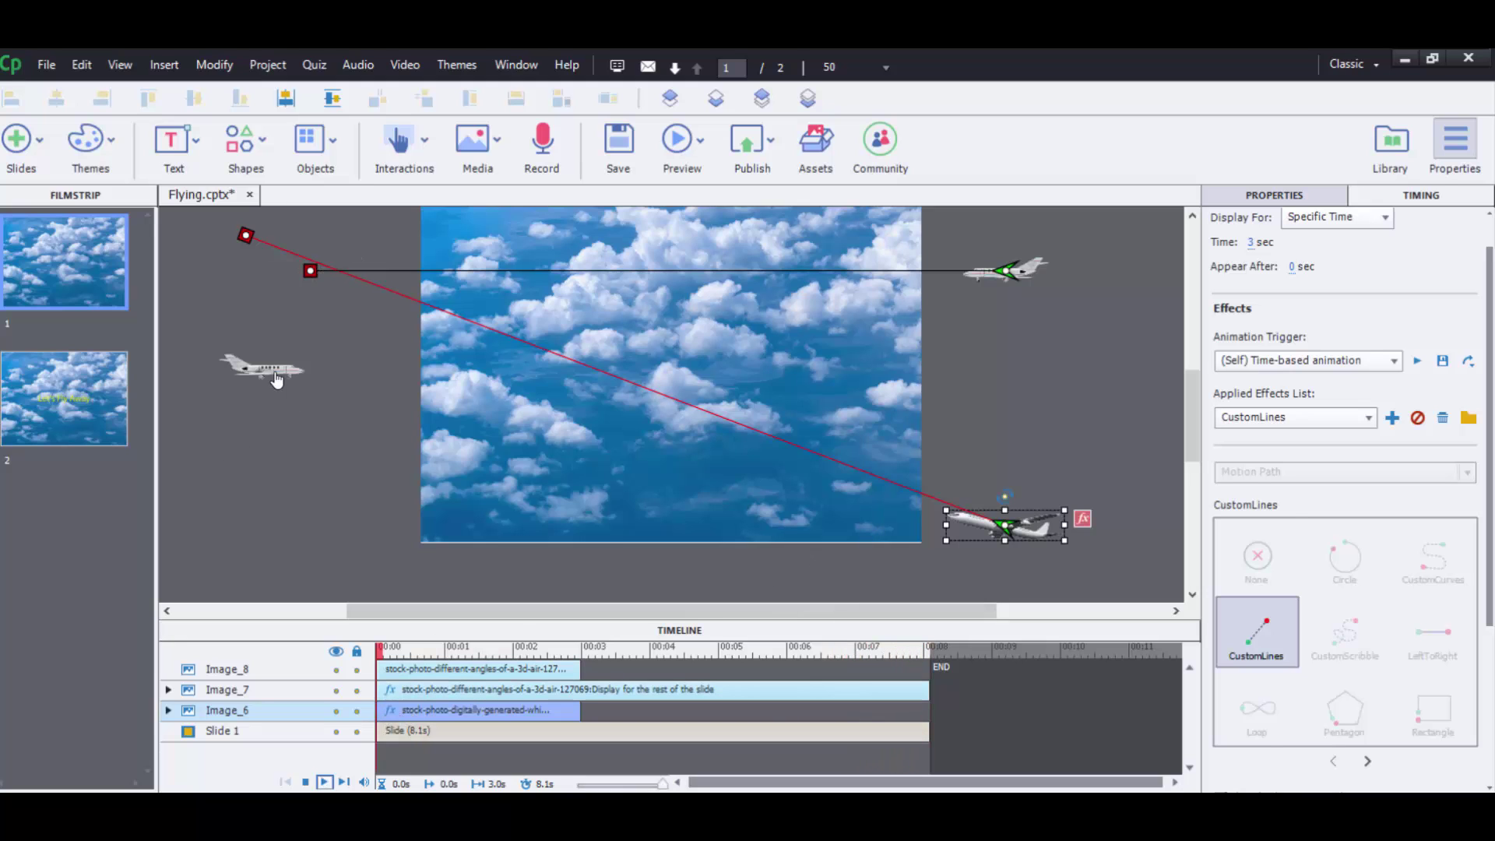
- Give the left plane a LeftToRight motion path extending past the slide's right edge
left_click(276, 377)
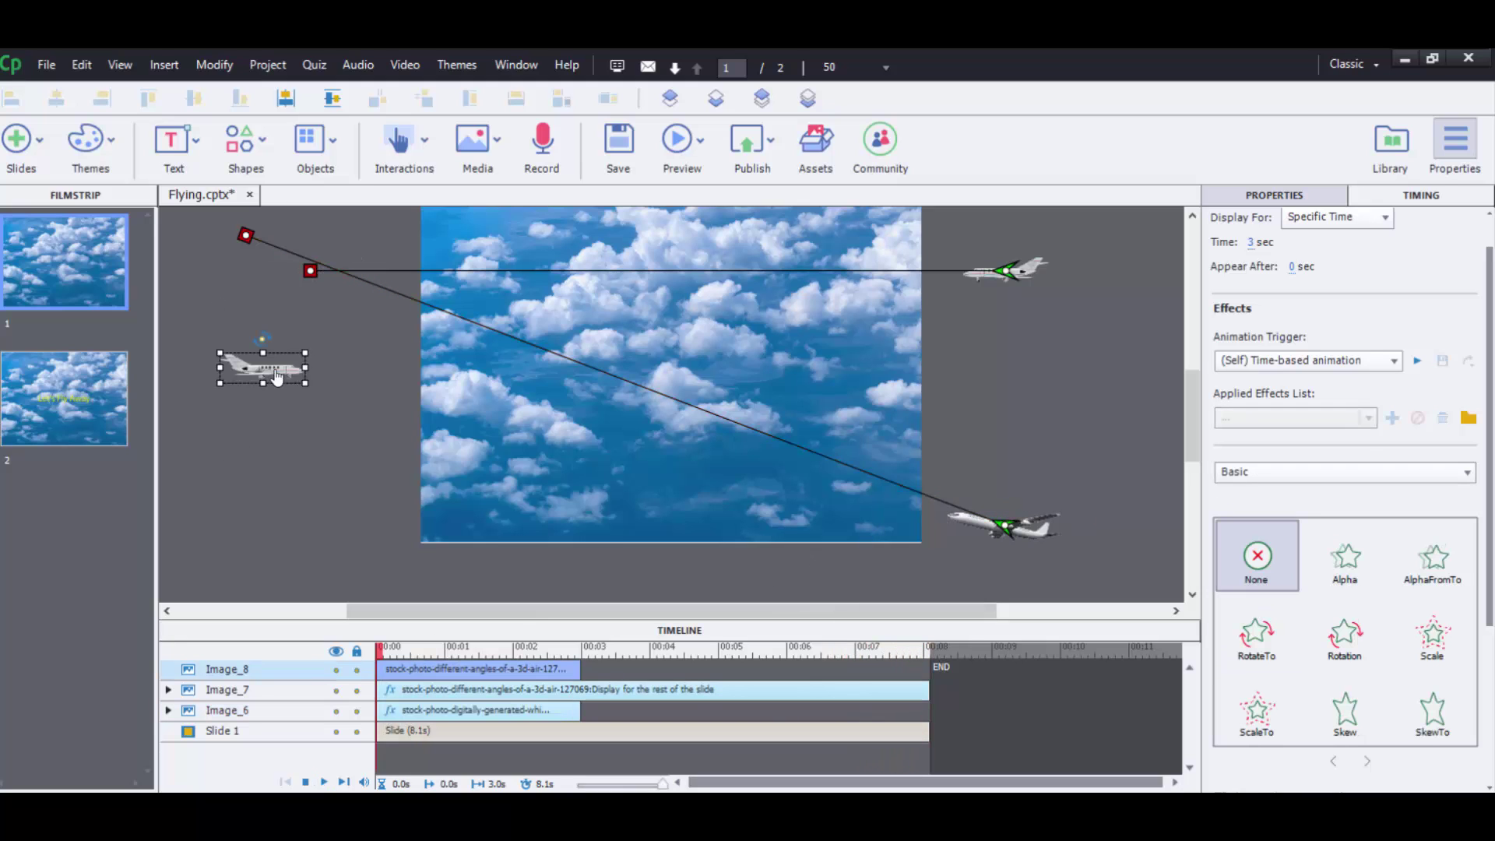
left_click(1328, 472)
left_click(1283, 583)
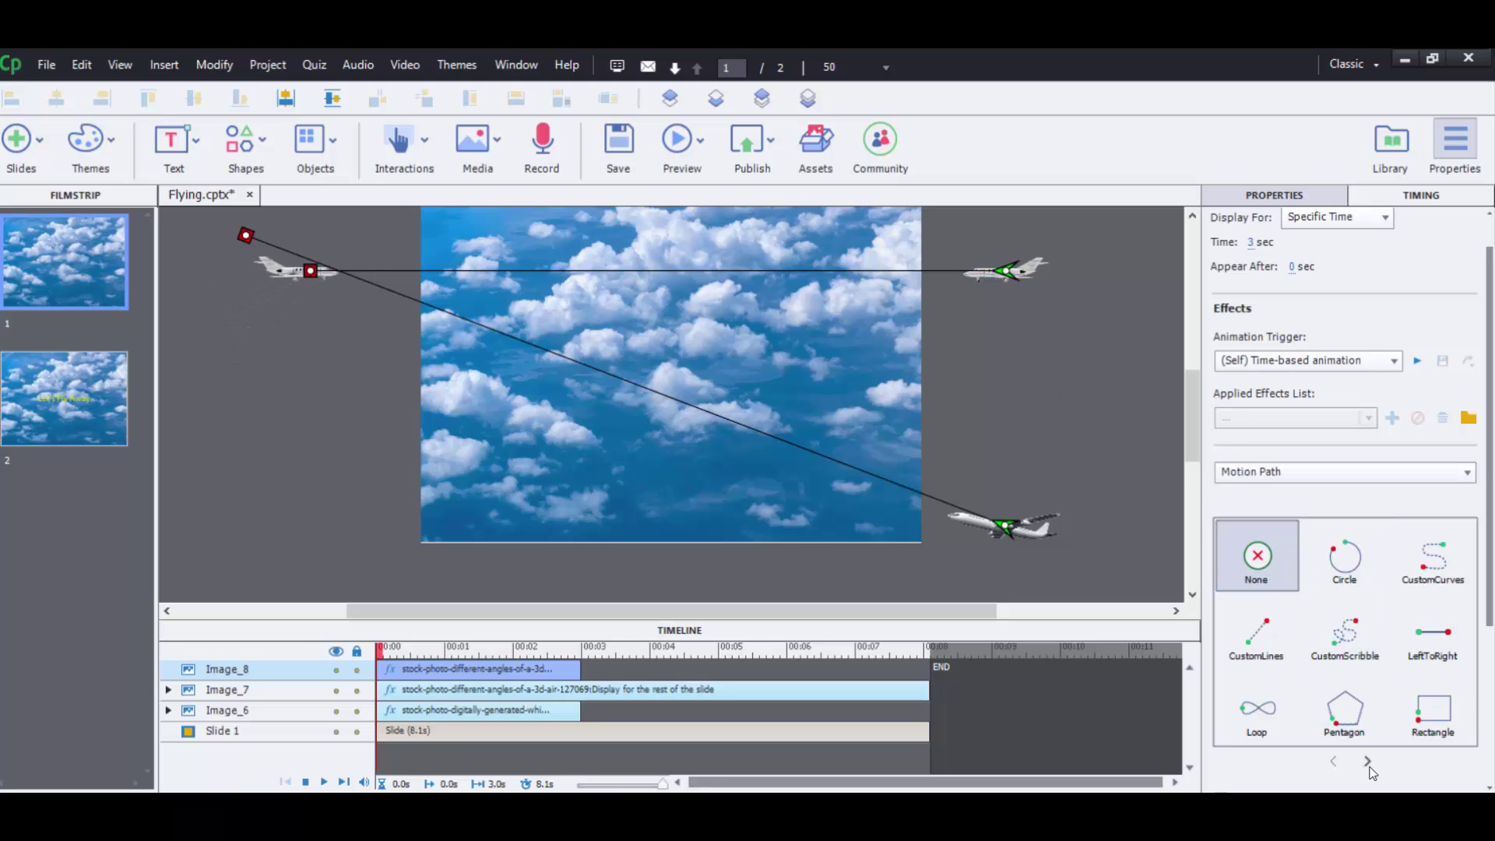
left_click(1429, 635)
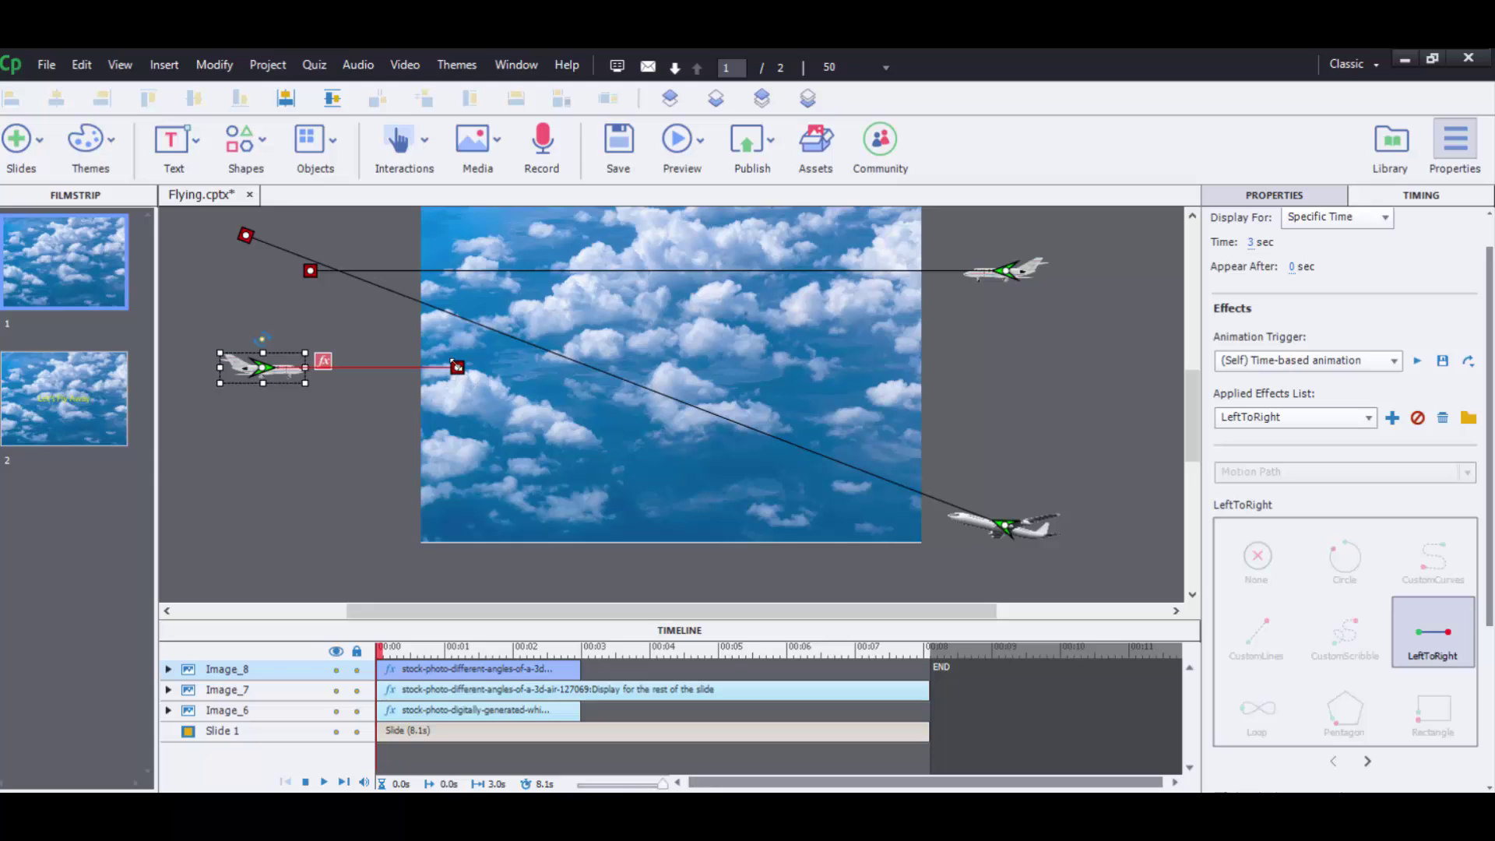
left_click_drag(457, 366, 1057, 367)
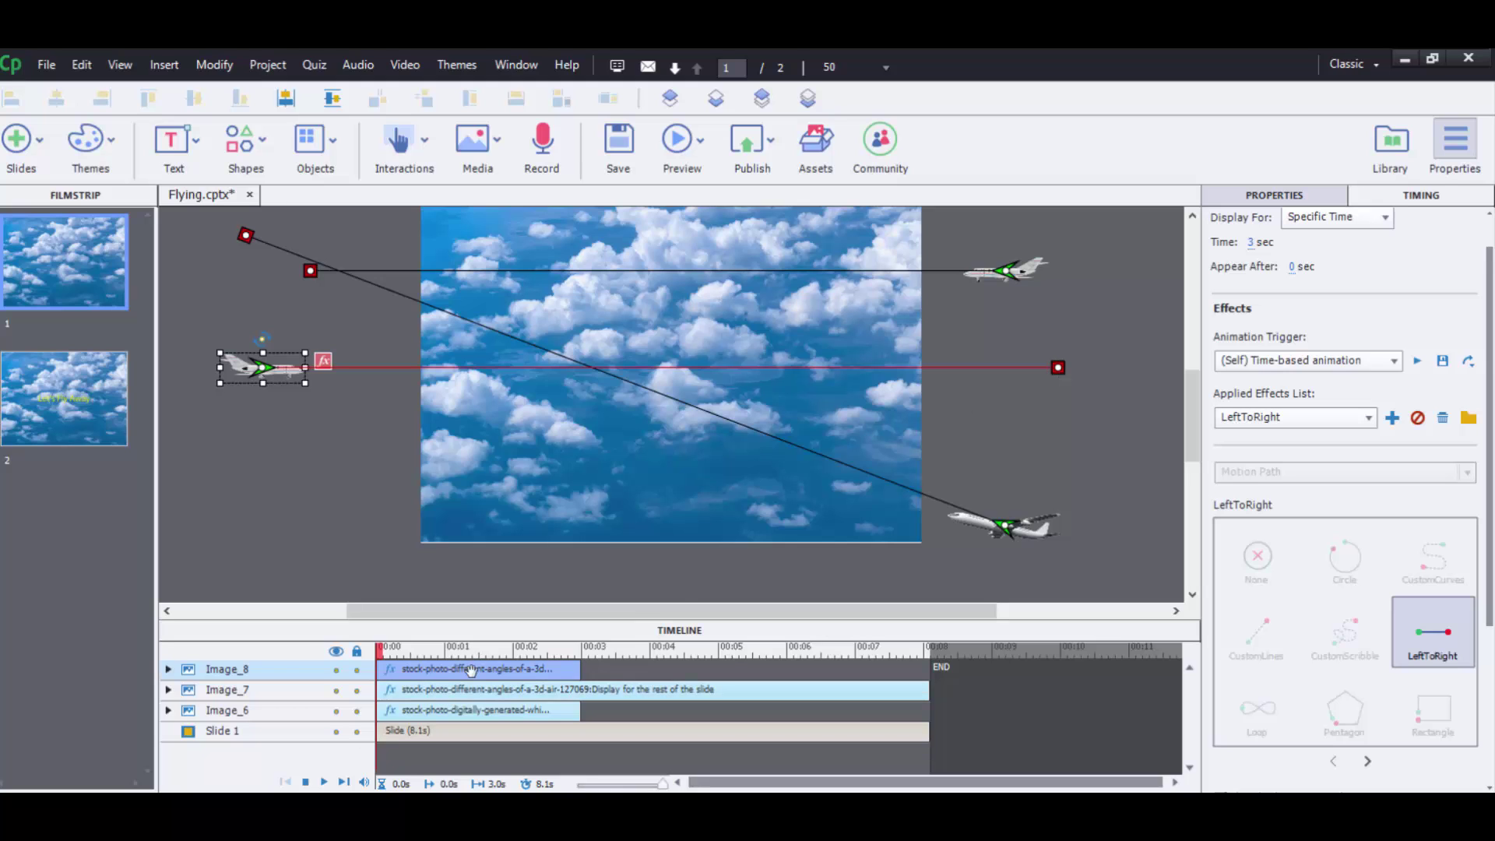
- Start the left plane at 3 seconds, keep both planes until slide end, and edit its duration to 4
left_click_drag(460, 673, 666, 667)
right_click(501, 711)
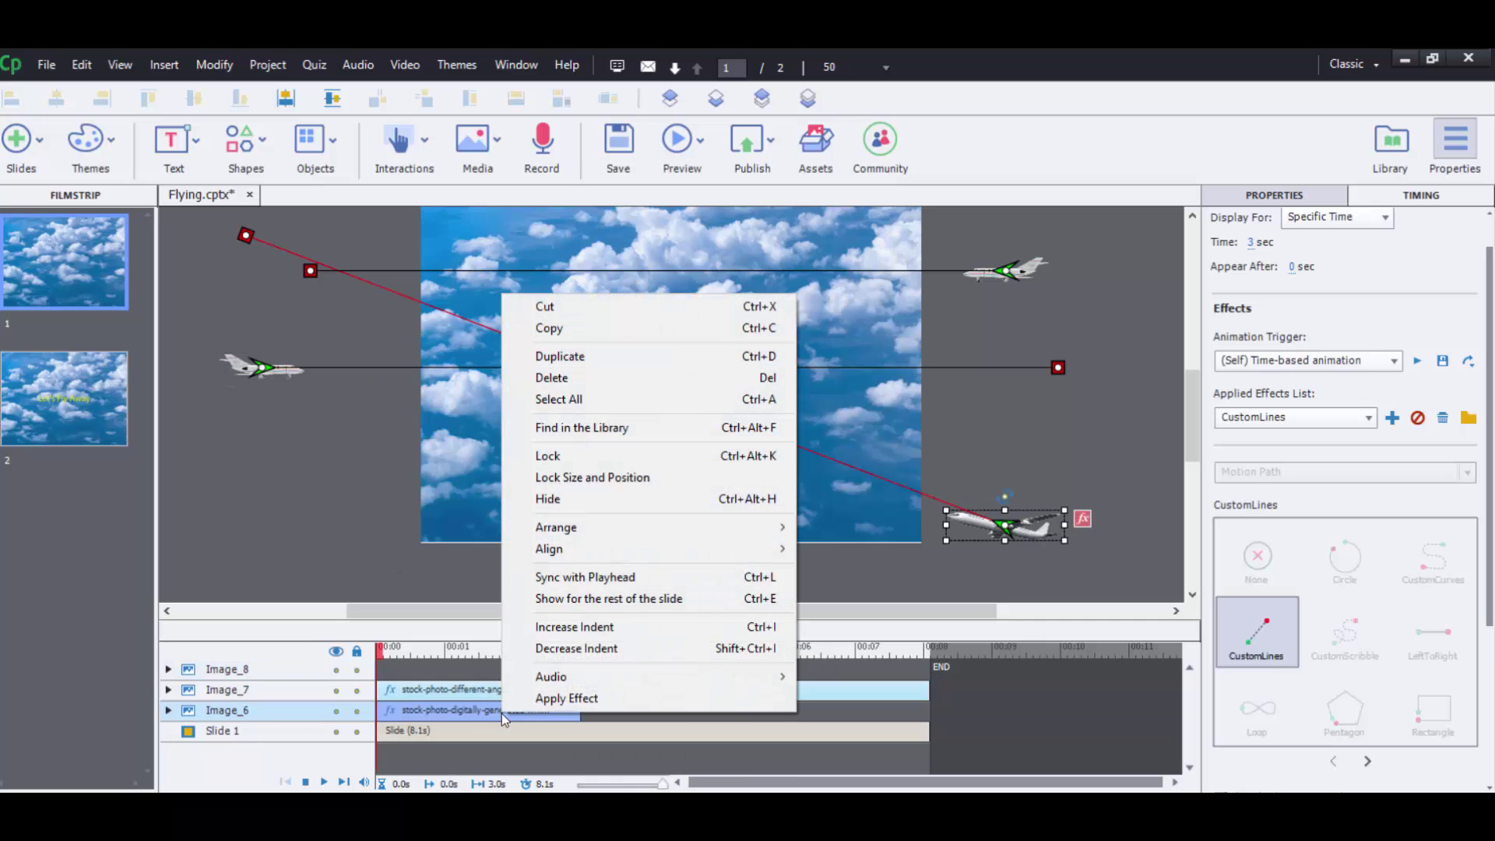
left_click(638, 598)
right_click(676, 672)
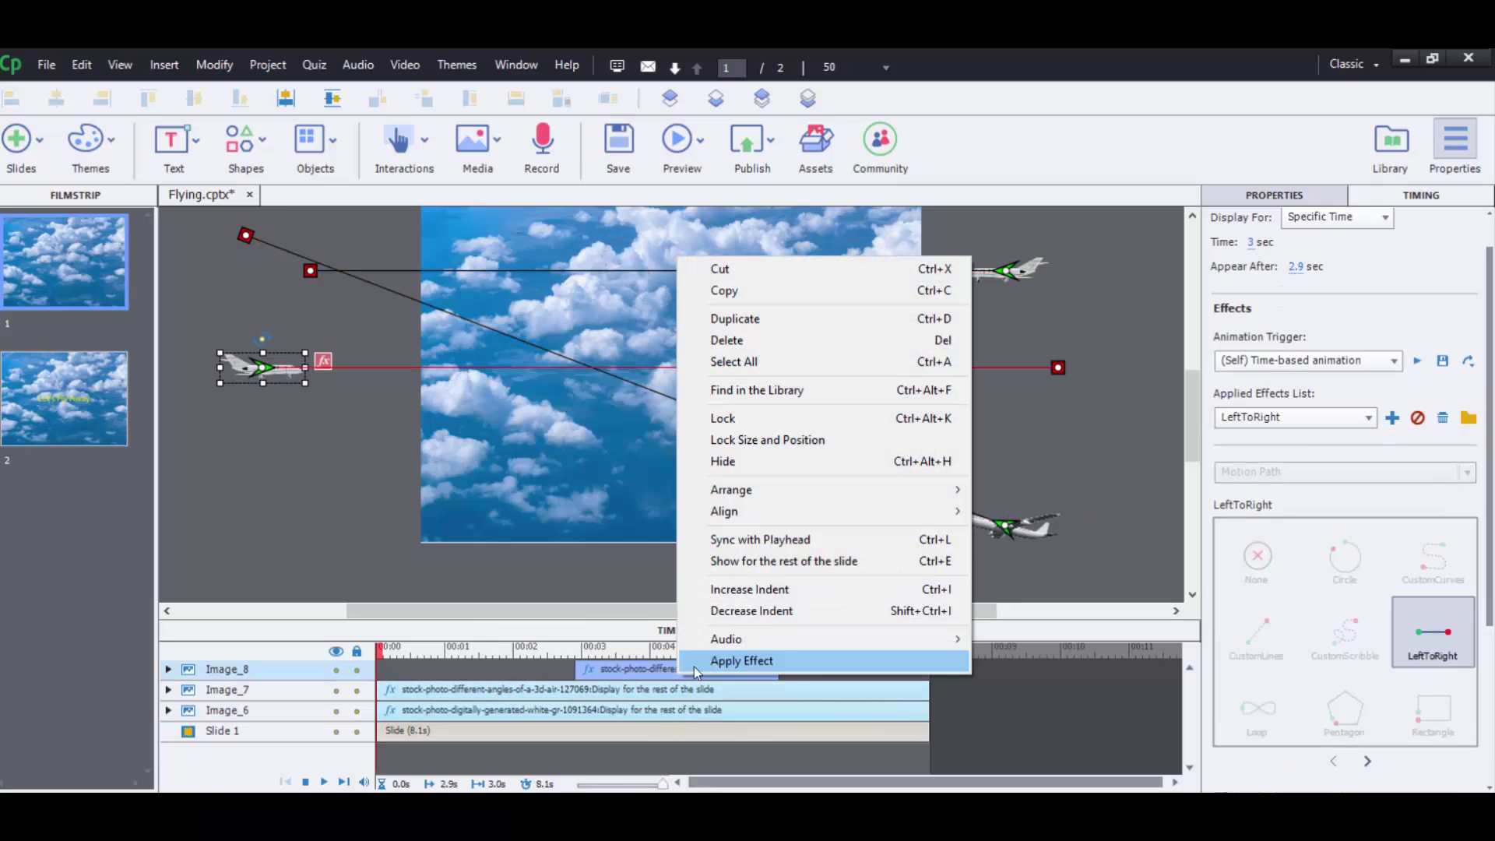
left_click(776, 562)
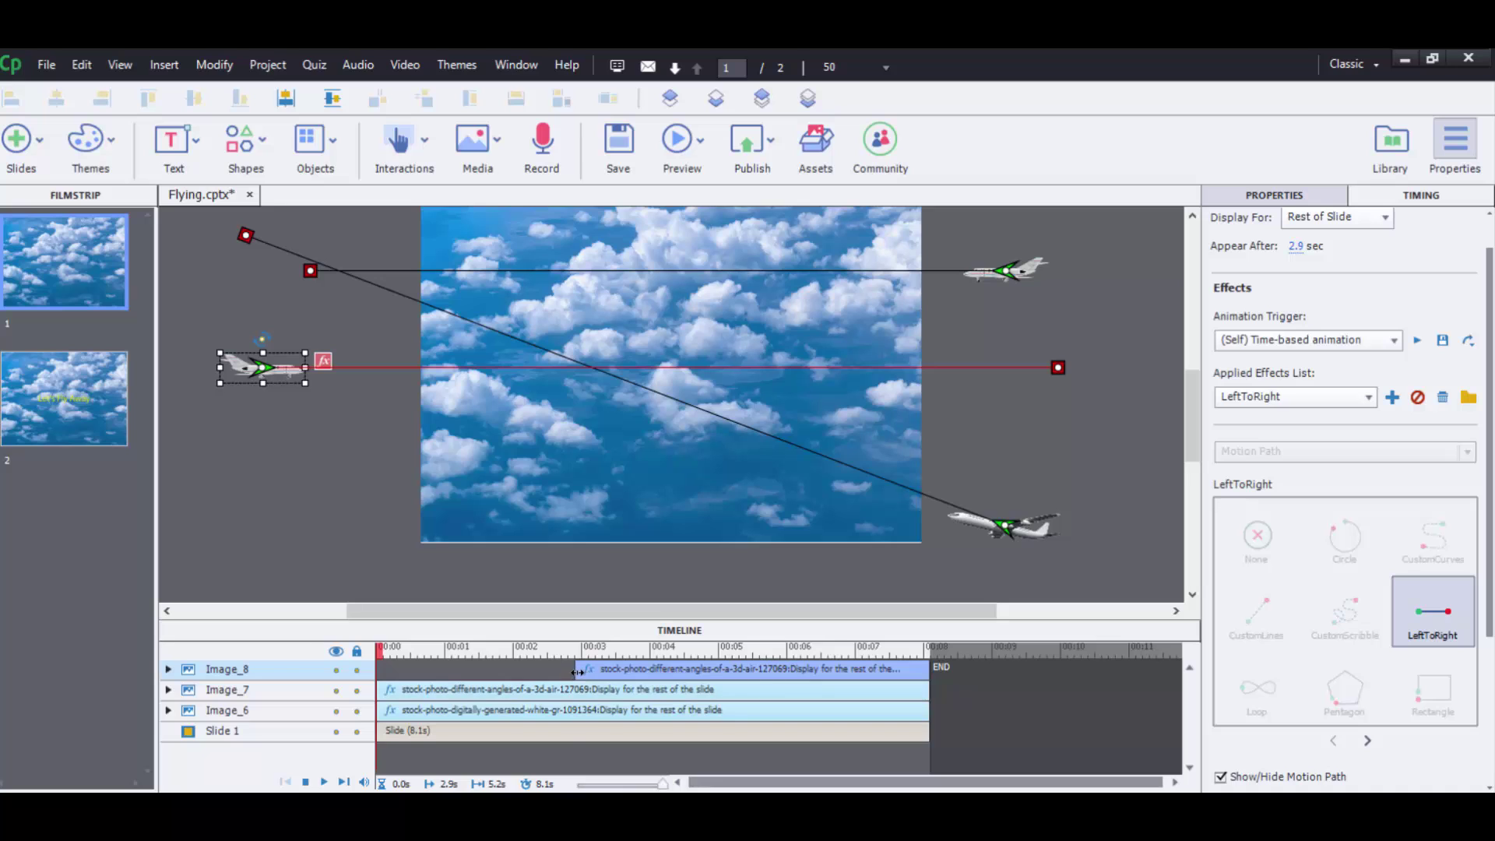
left_click_drag(577, 670, 587, 669)
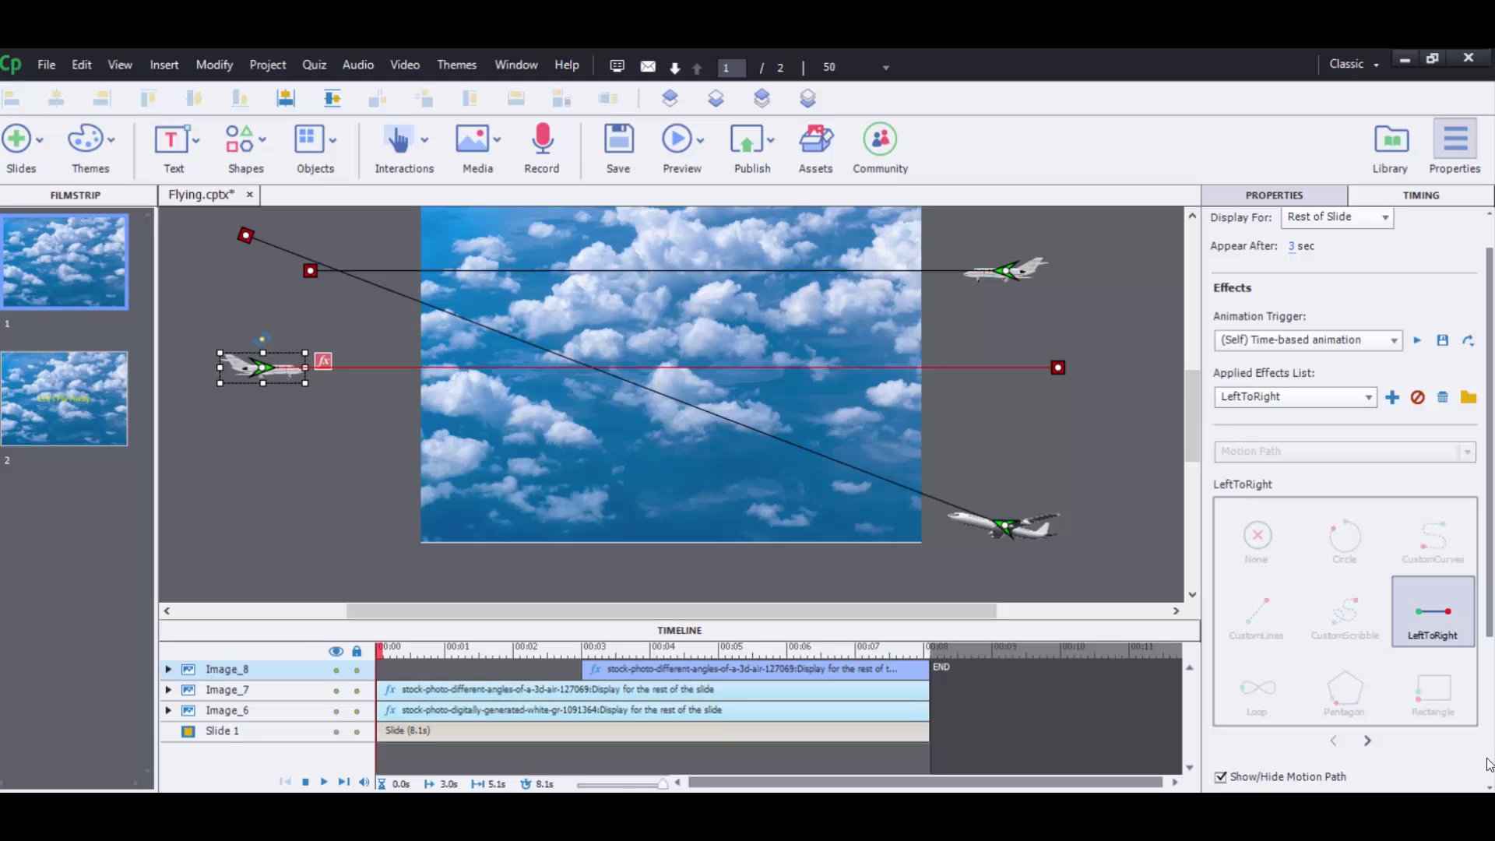
scroll(1491, 619, "down", 5)
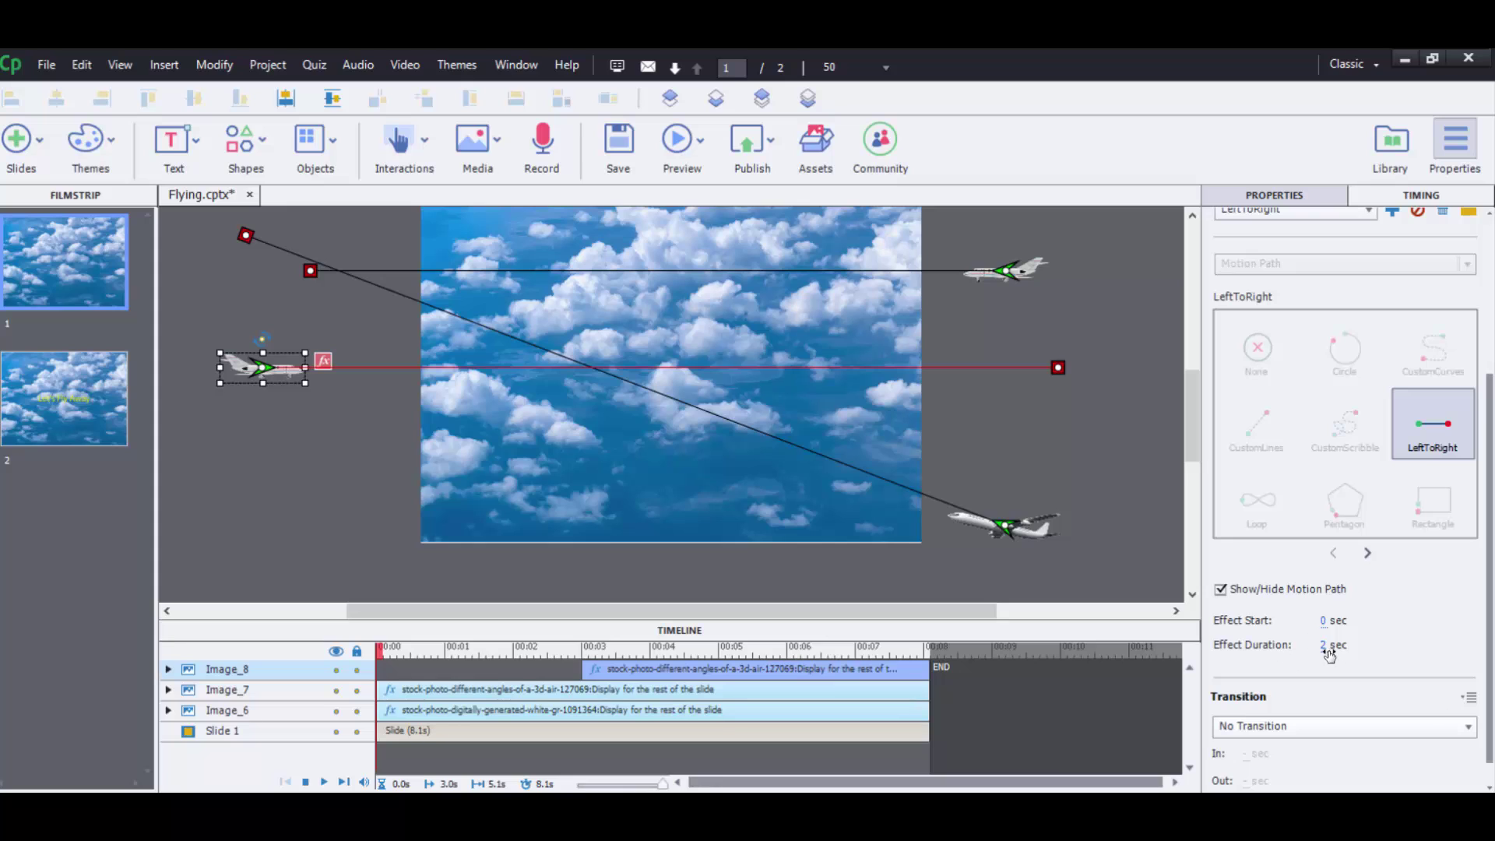
left_click(1324, 645)
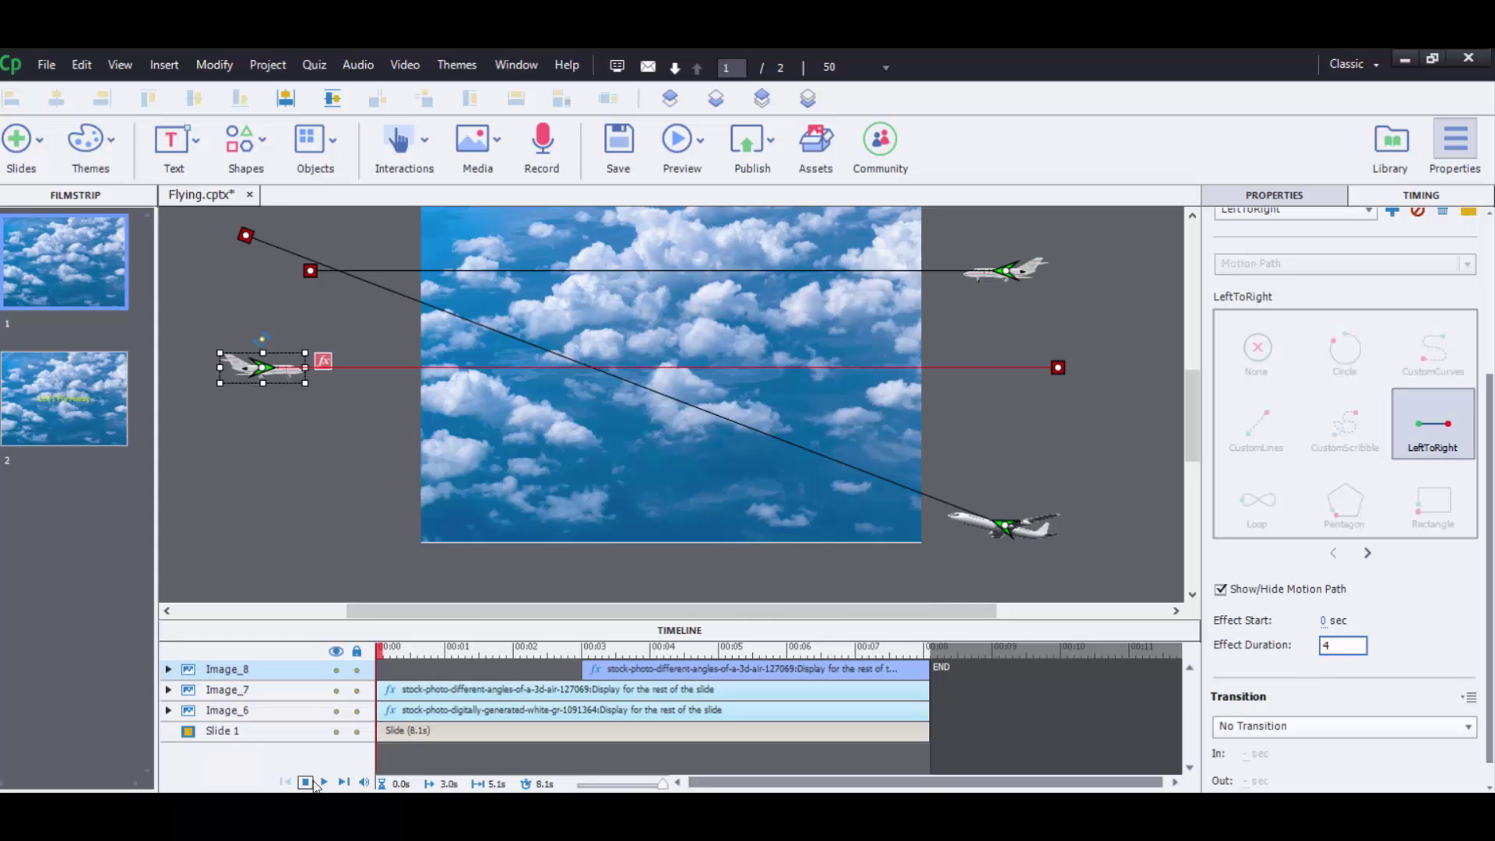
- Preview from this slide, then move the Let's Fly Away slide first and reselect the planes slide
left_click(701, 145)
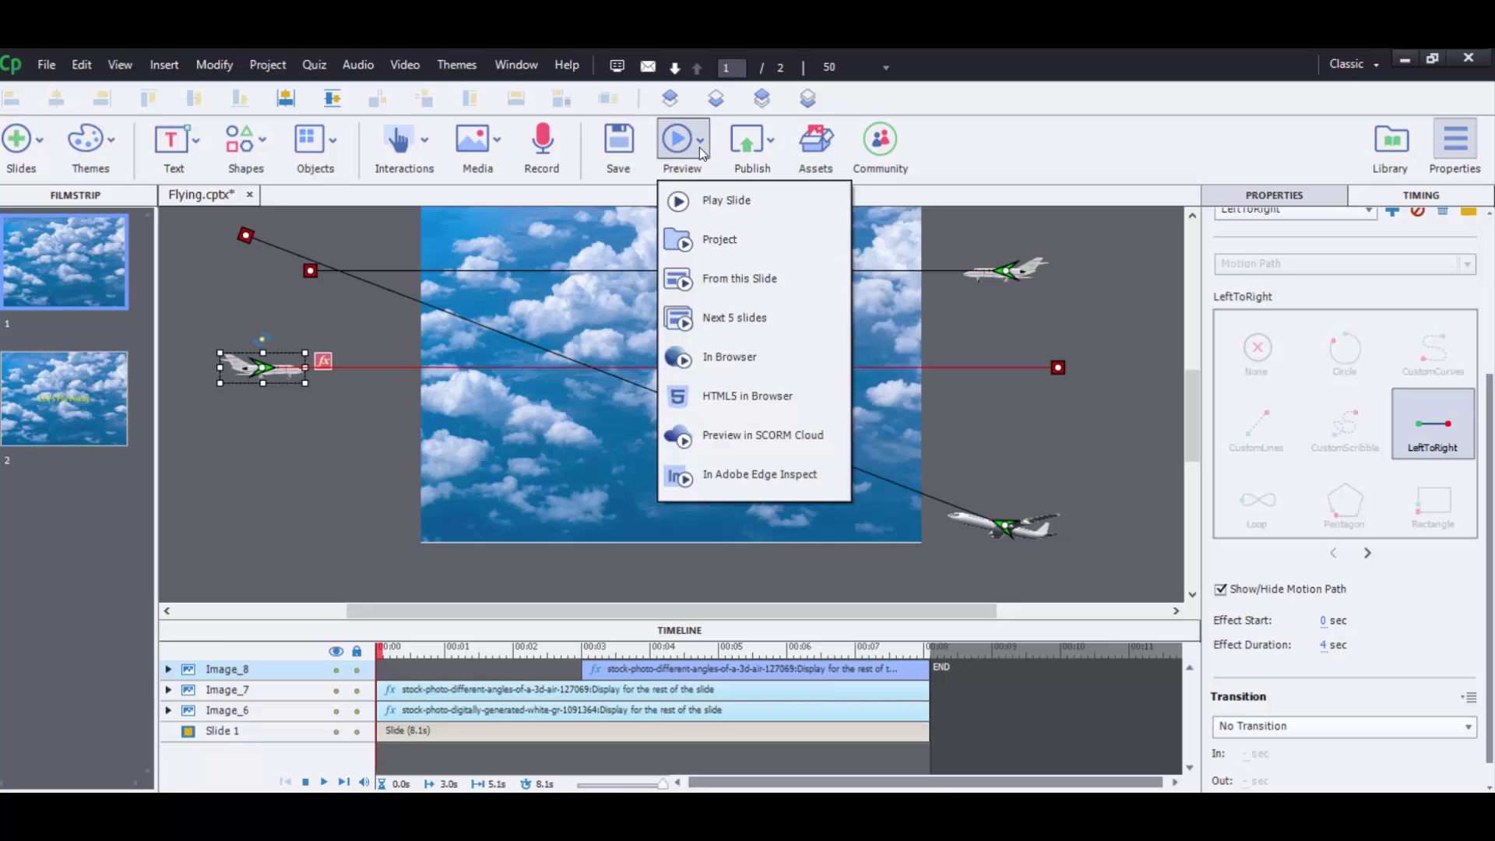
left_click(752, 286)
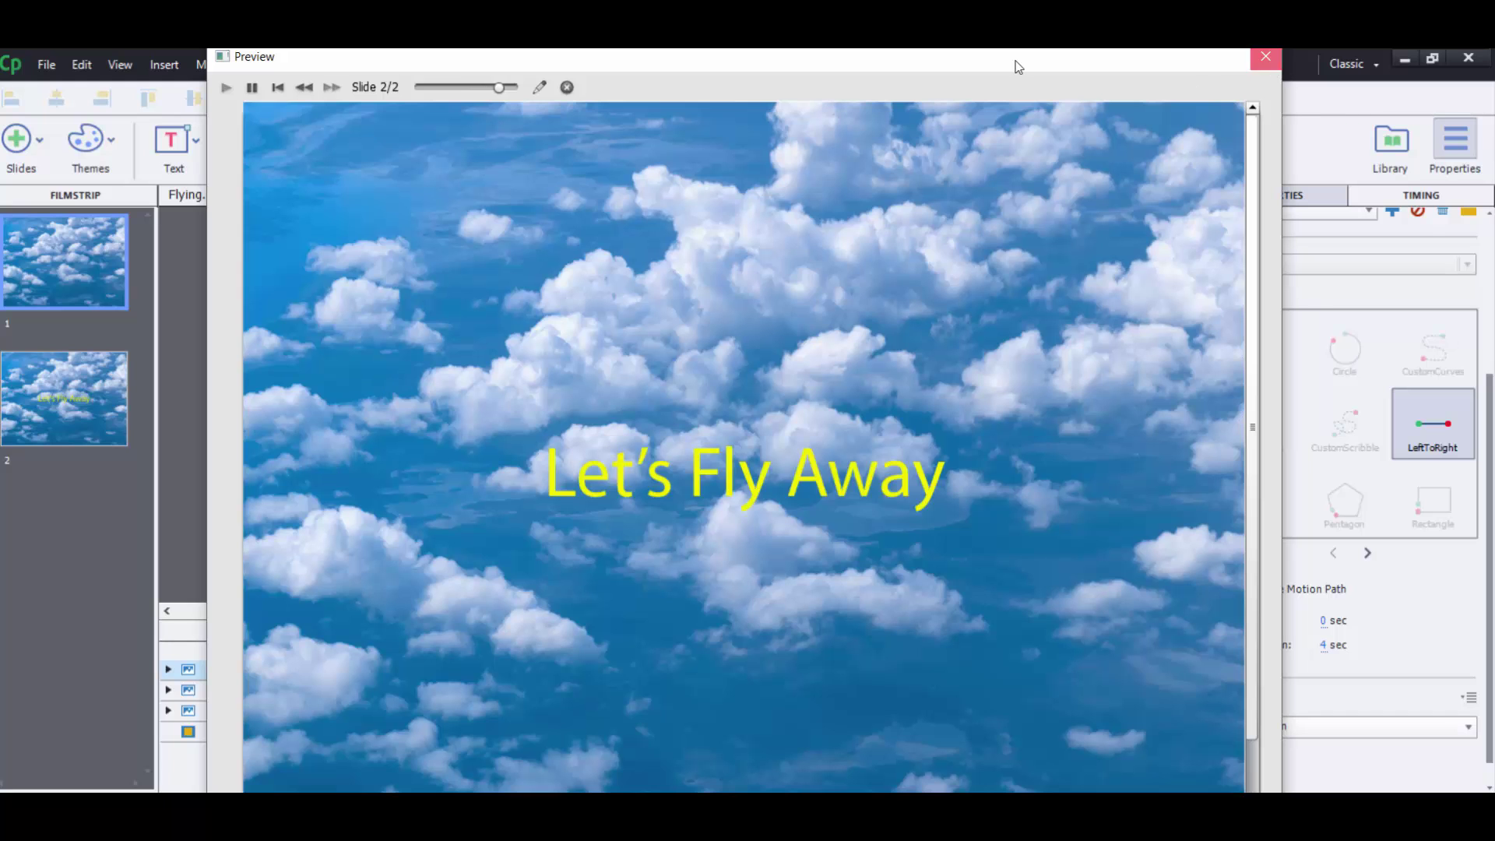
left_click(1272, 66)
left_click_drag(97, 393, 62, 265)
left_click(56, 432)
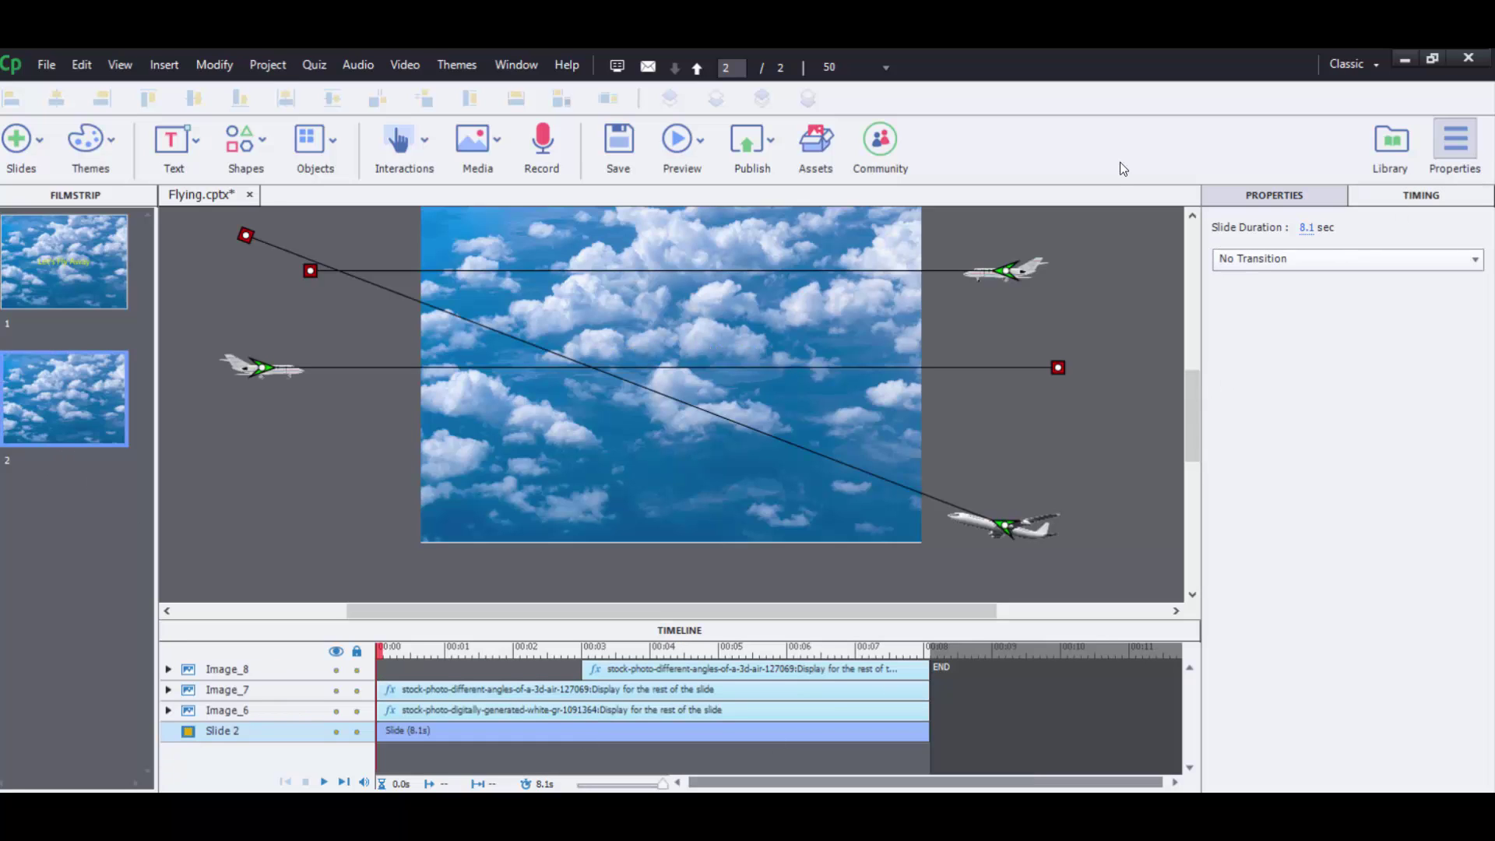
- Select the left plane and review its list of applied effects
left_click(999, 277)
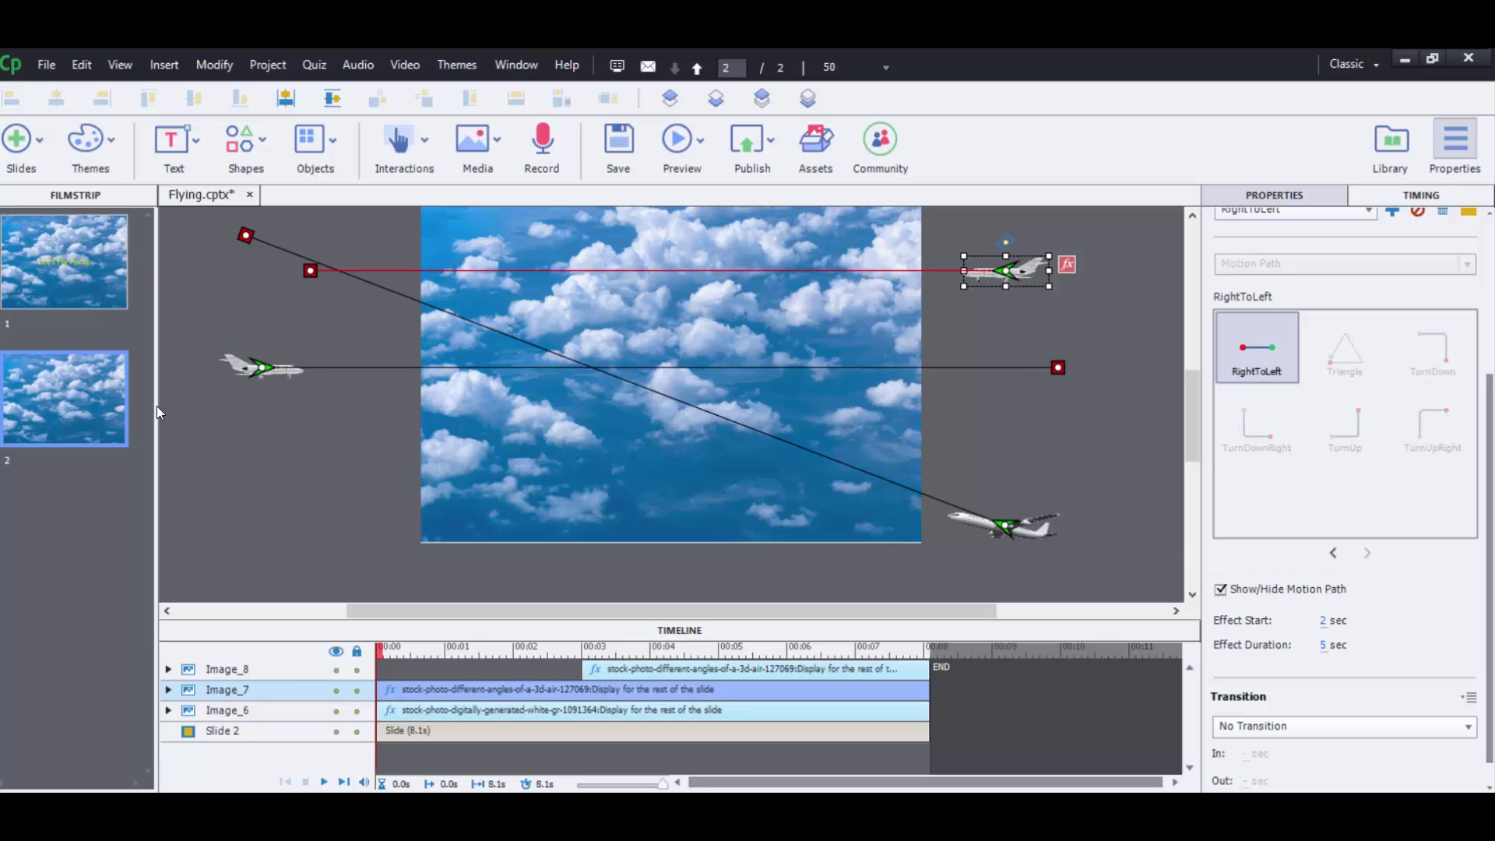
left_click(271, 371)
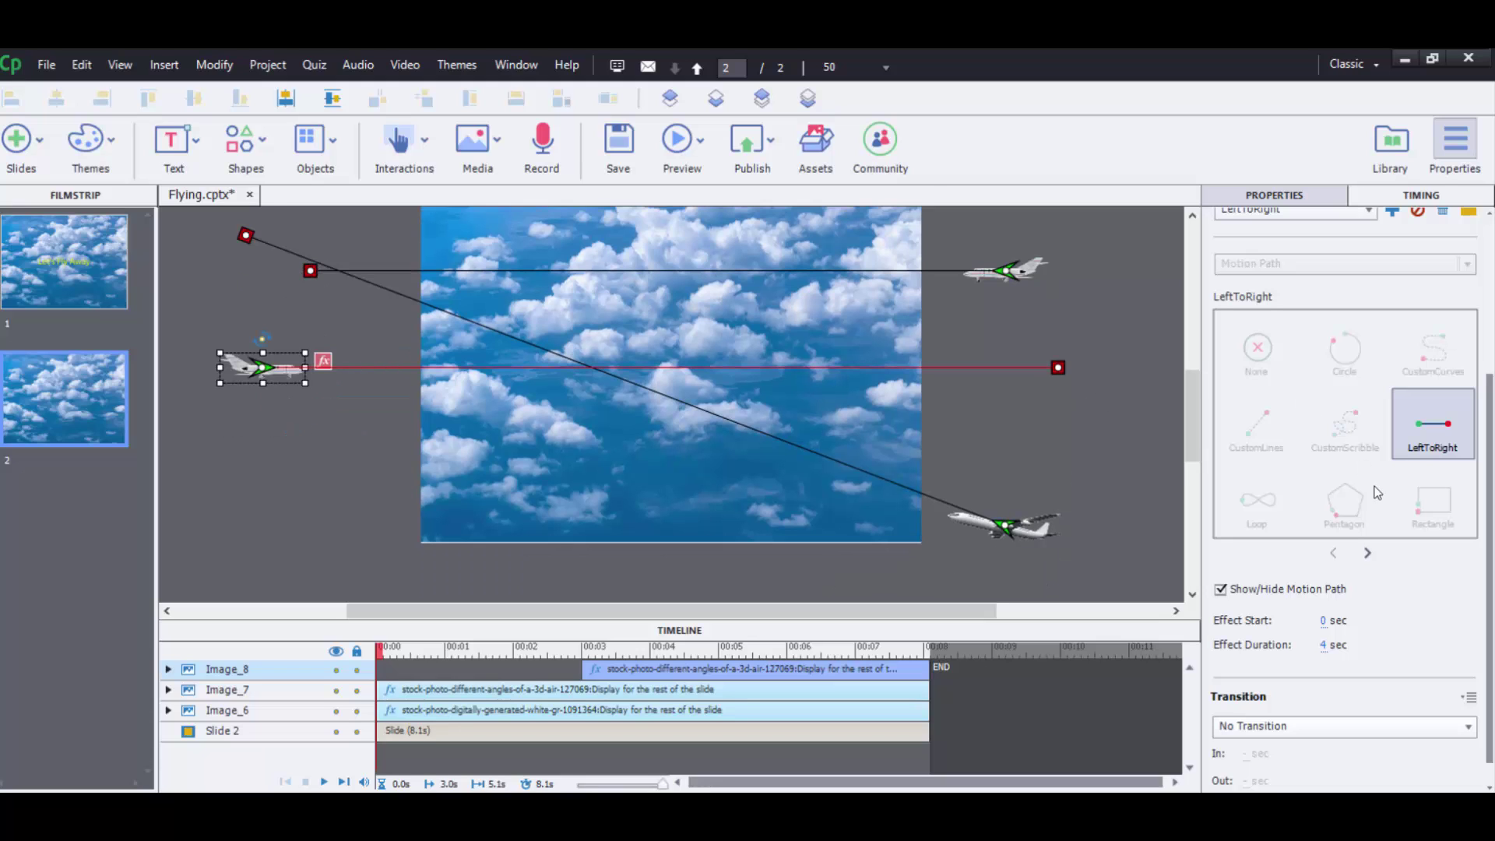
left_click_drag(1490, 587, 1490, 549)
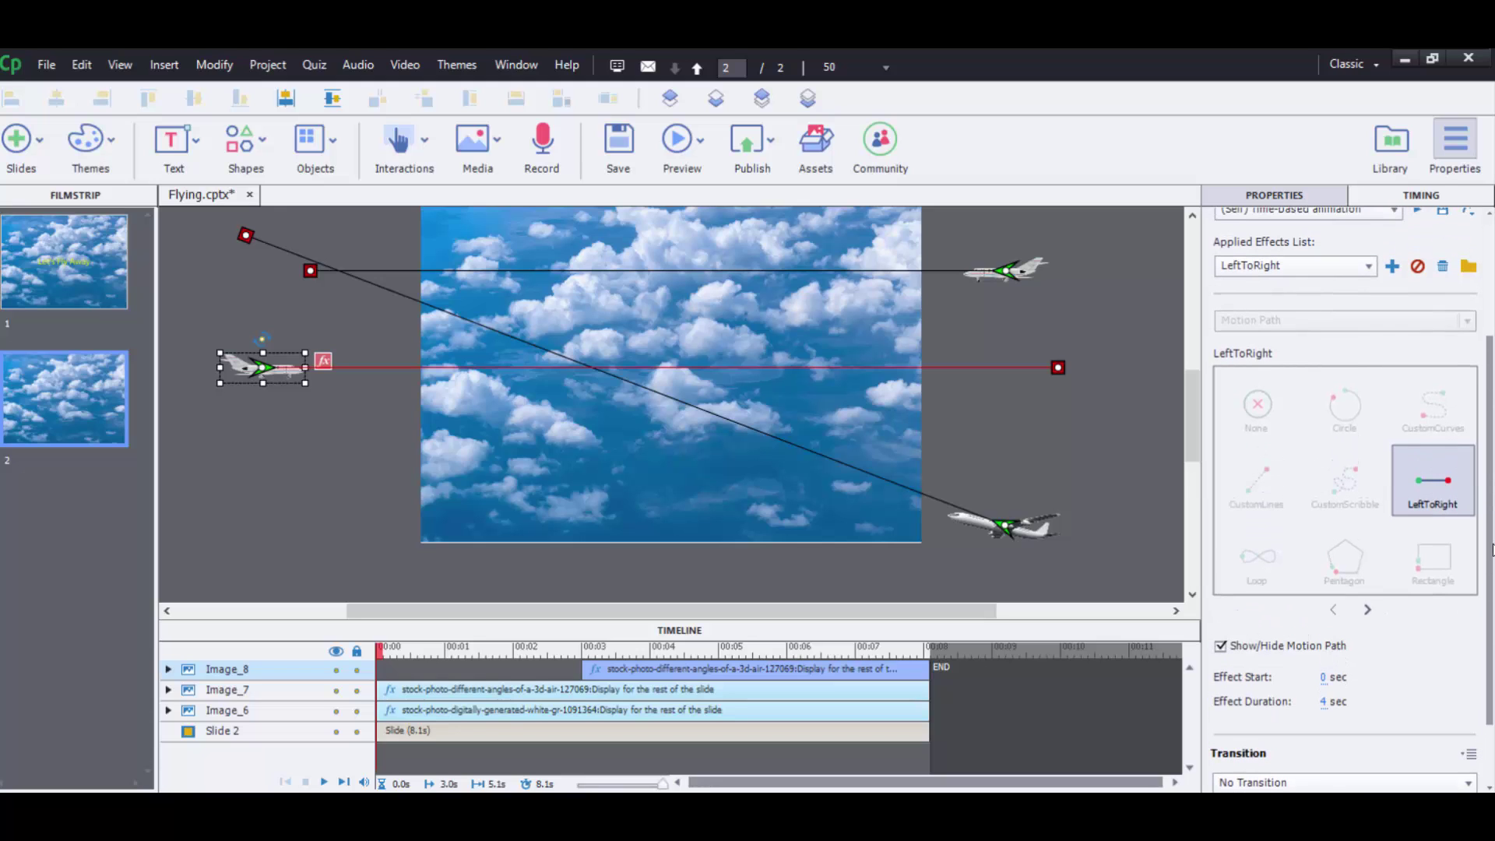
left_click(1368, 266)
left_click(1093, 221)
- Add a FadedZoomOut exit effect starting at 1.5 seconds, then play the timeline
left_click(1392, 268)
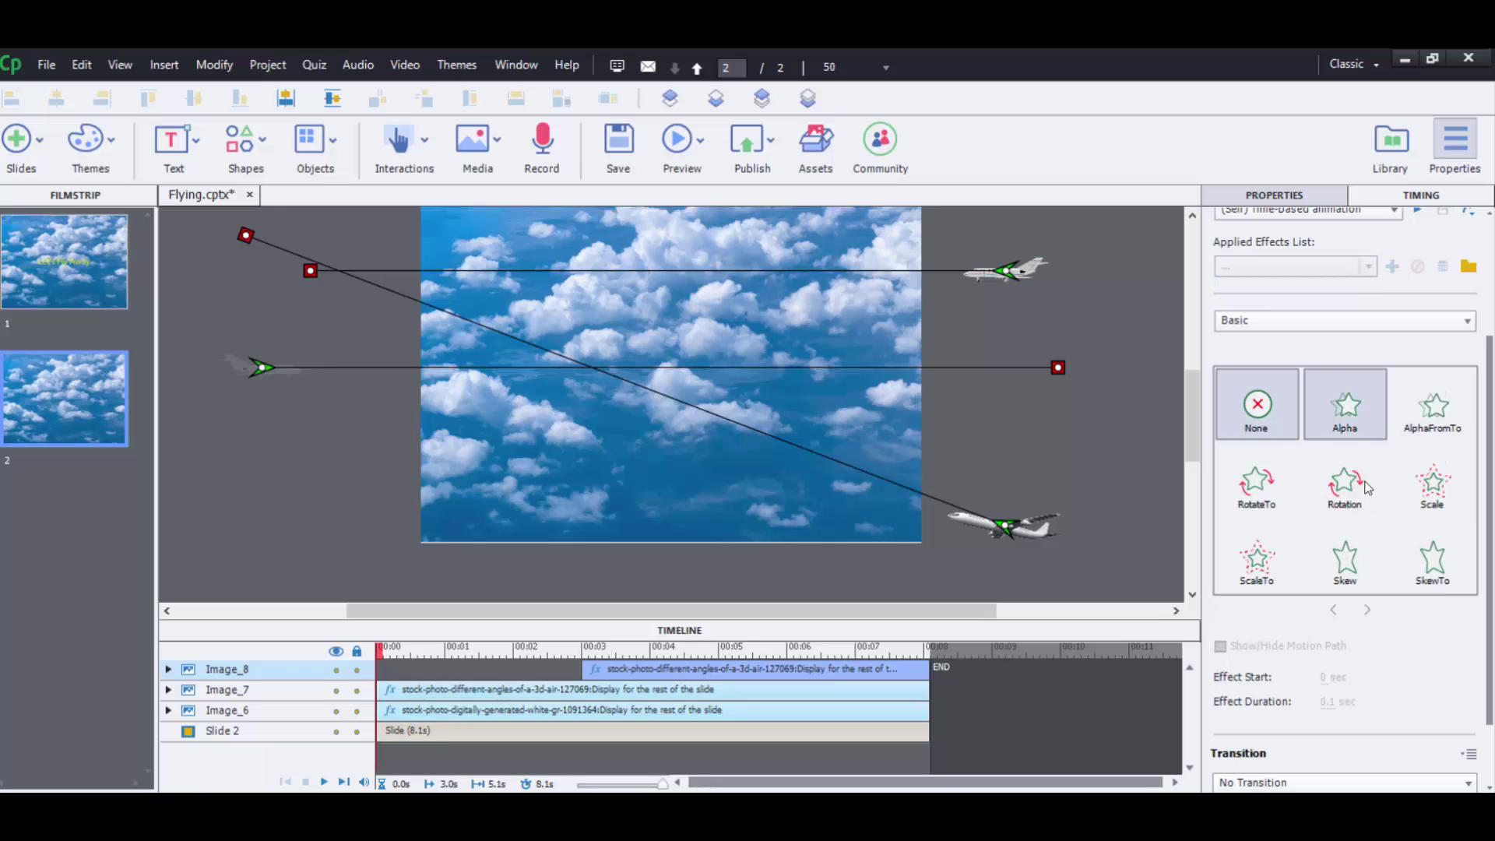
left_click(1376, 320)
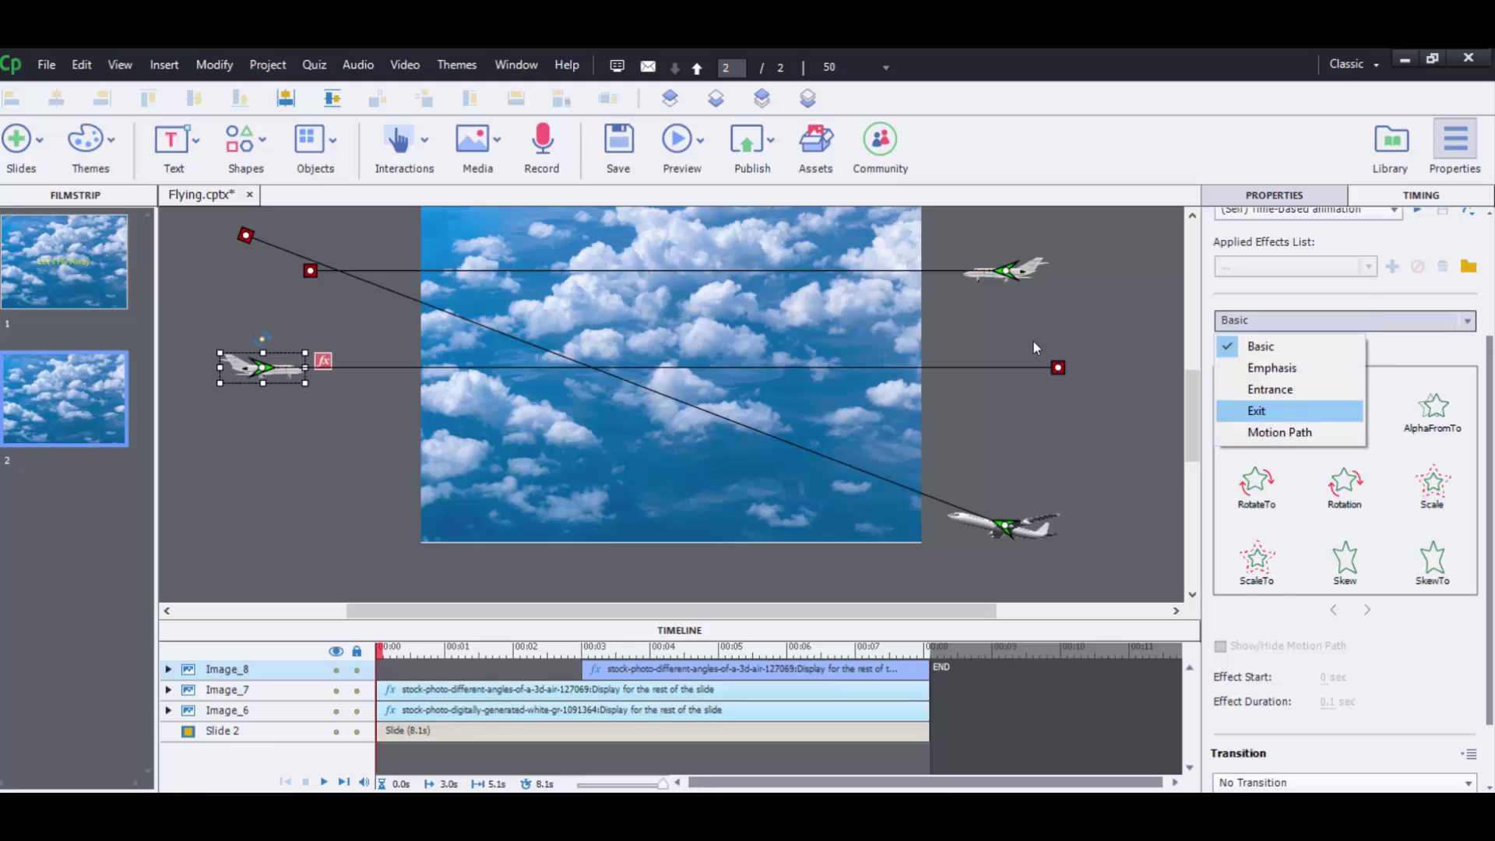
left_click(1246, 413)
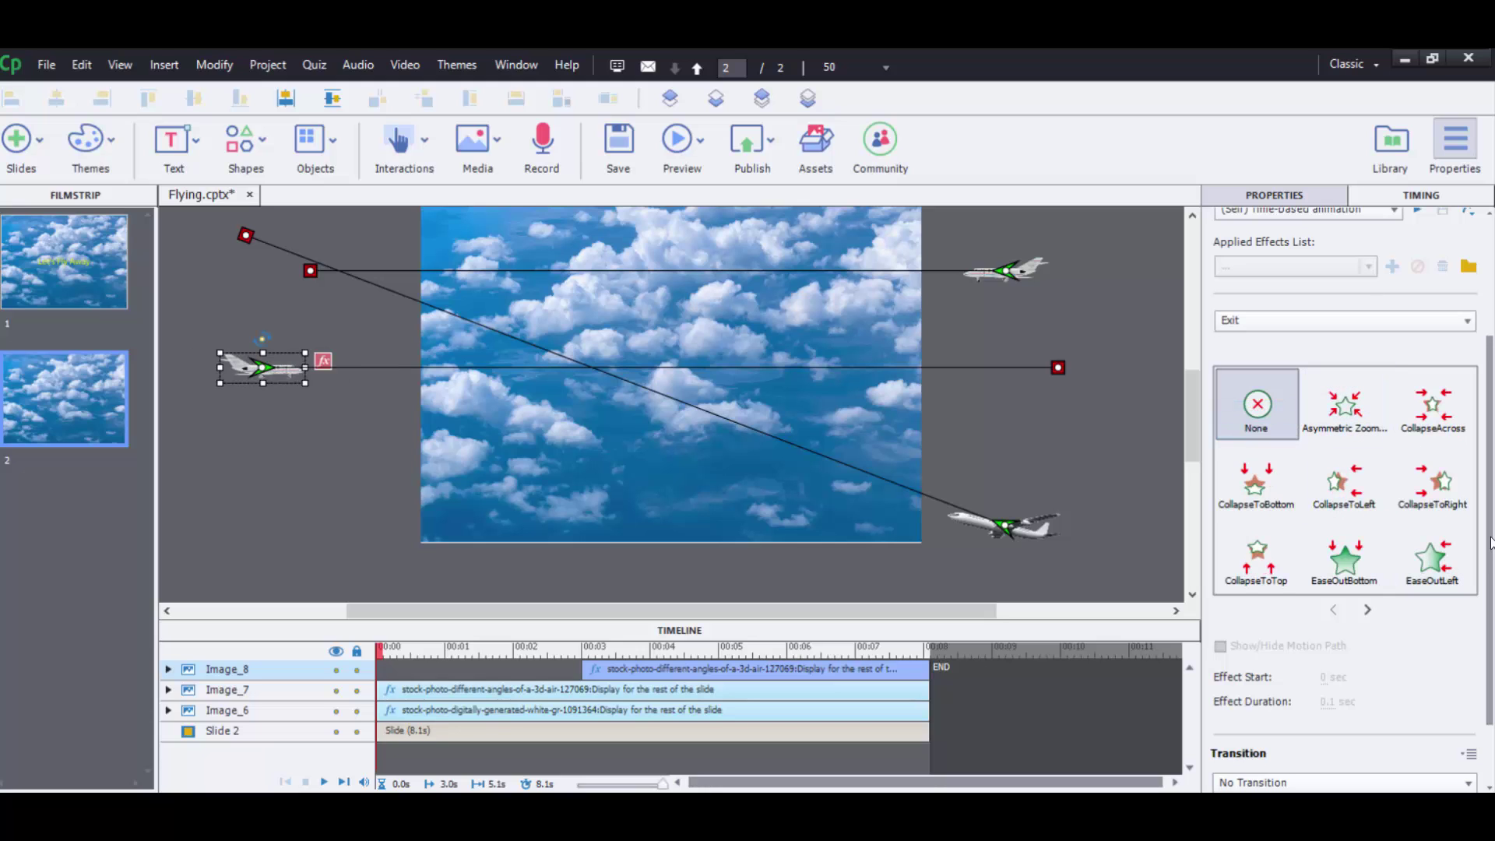
left_click(1367, 610)
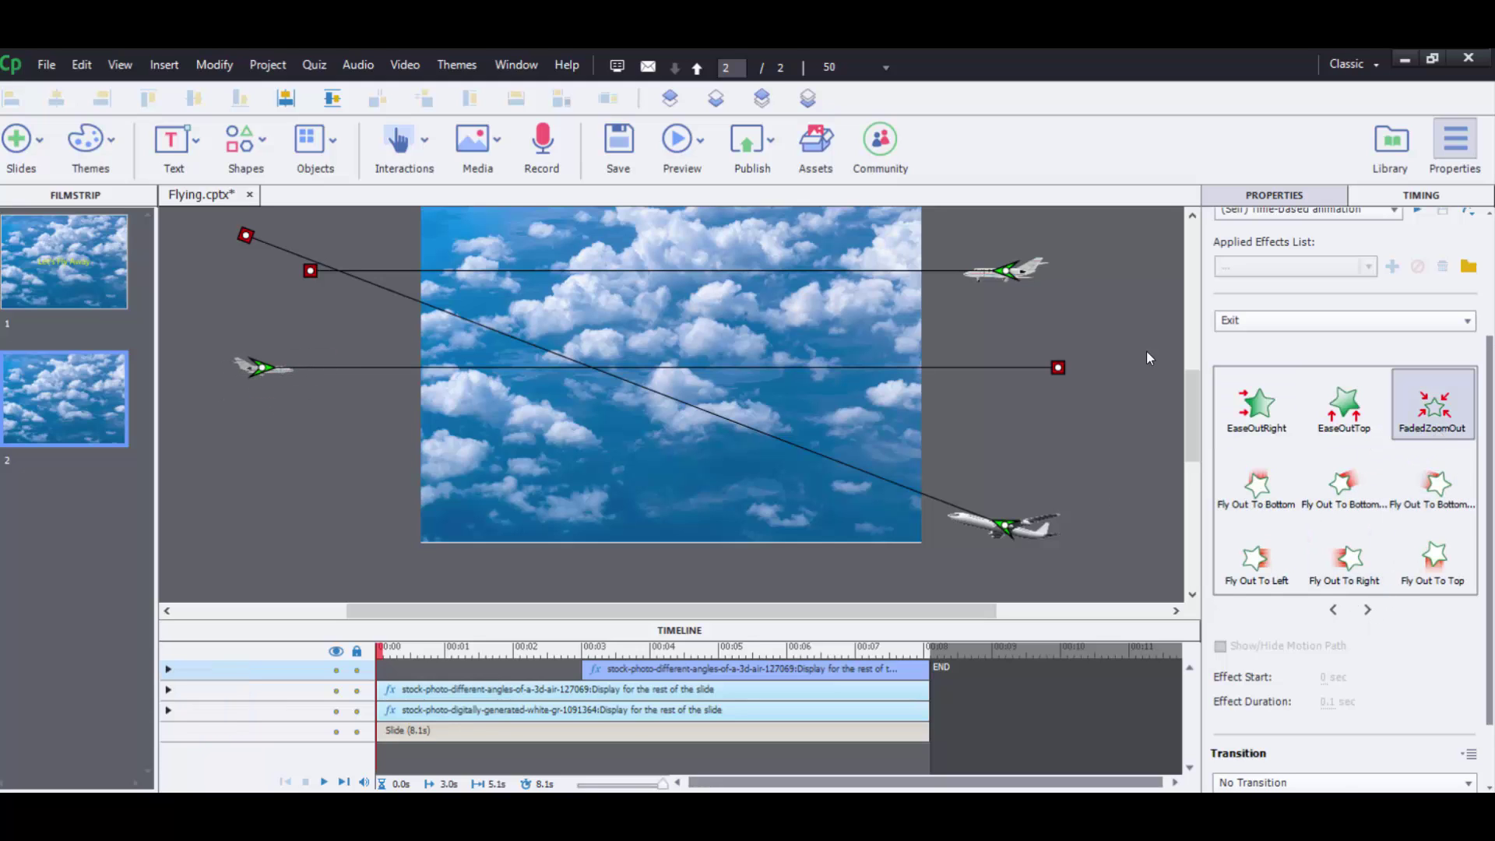
left_click(1435, 421)
scroll(1407, 740, "down", 3)
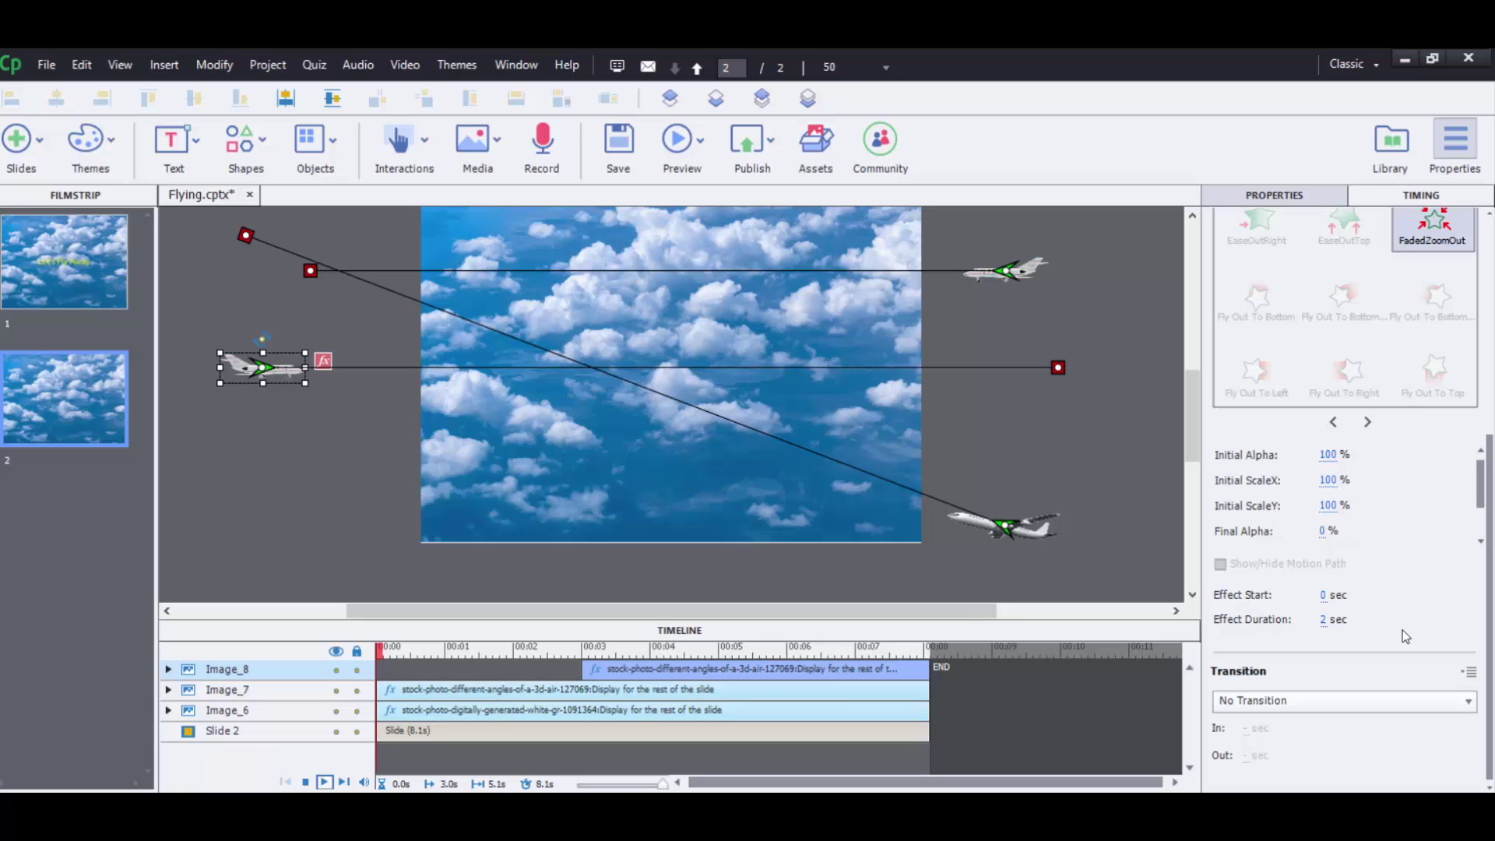
left_click(1322, 596)
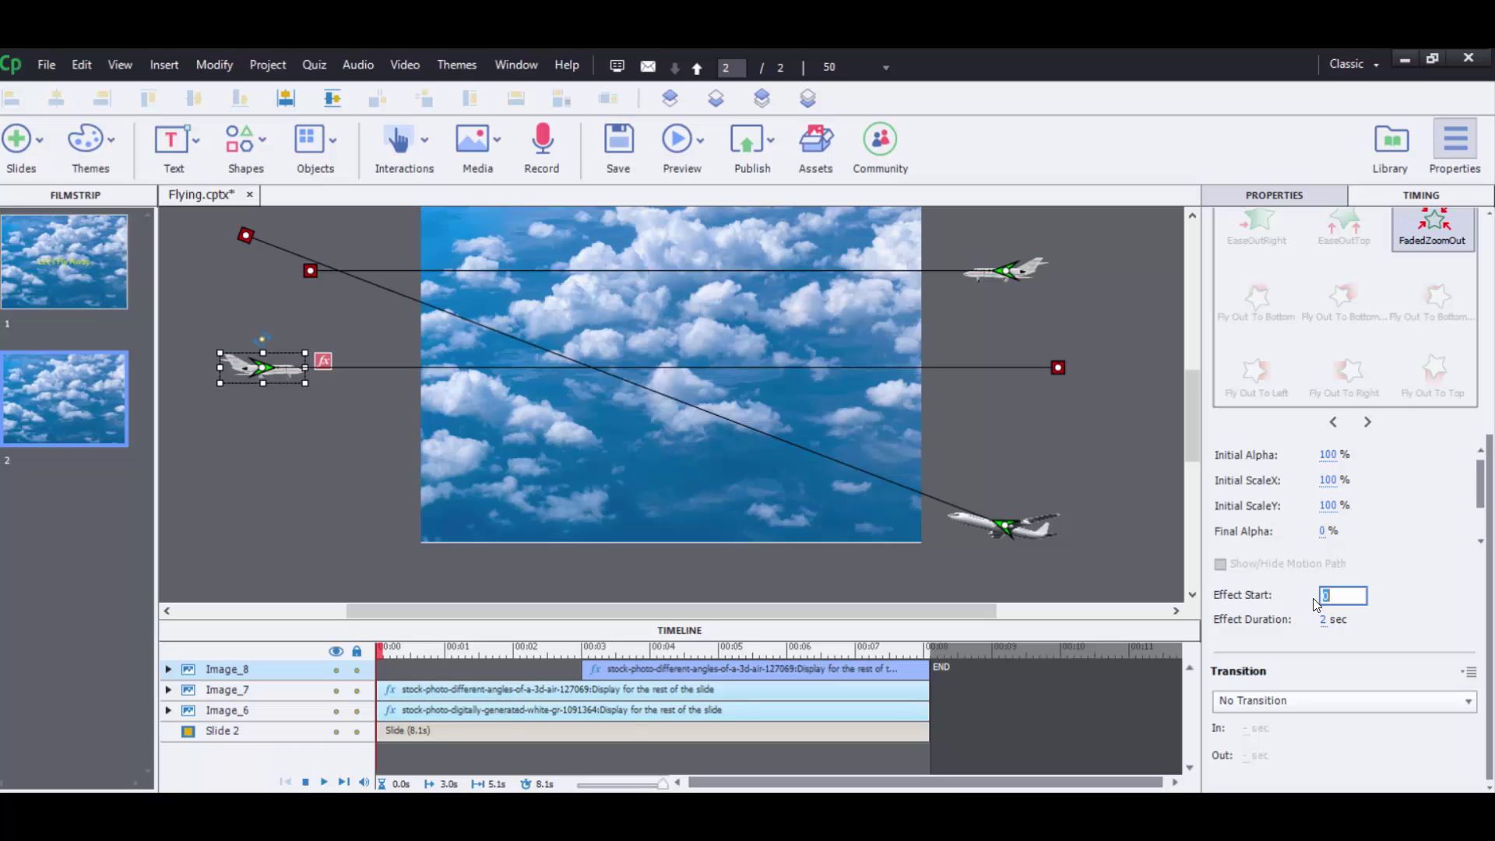
type("1.5")
left_click(325, 783)
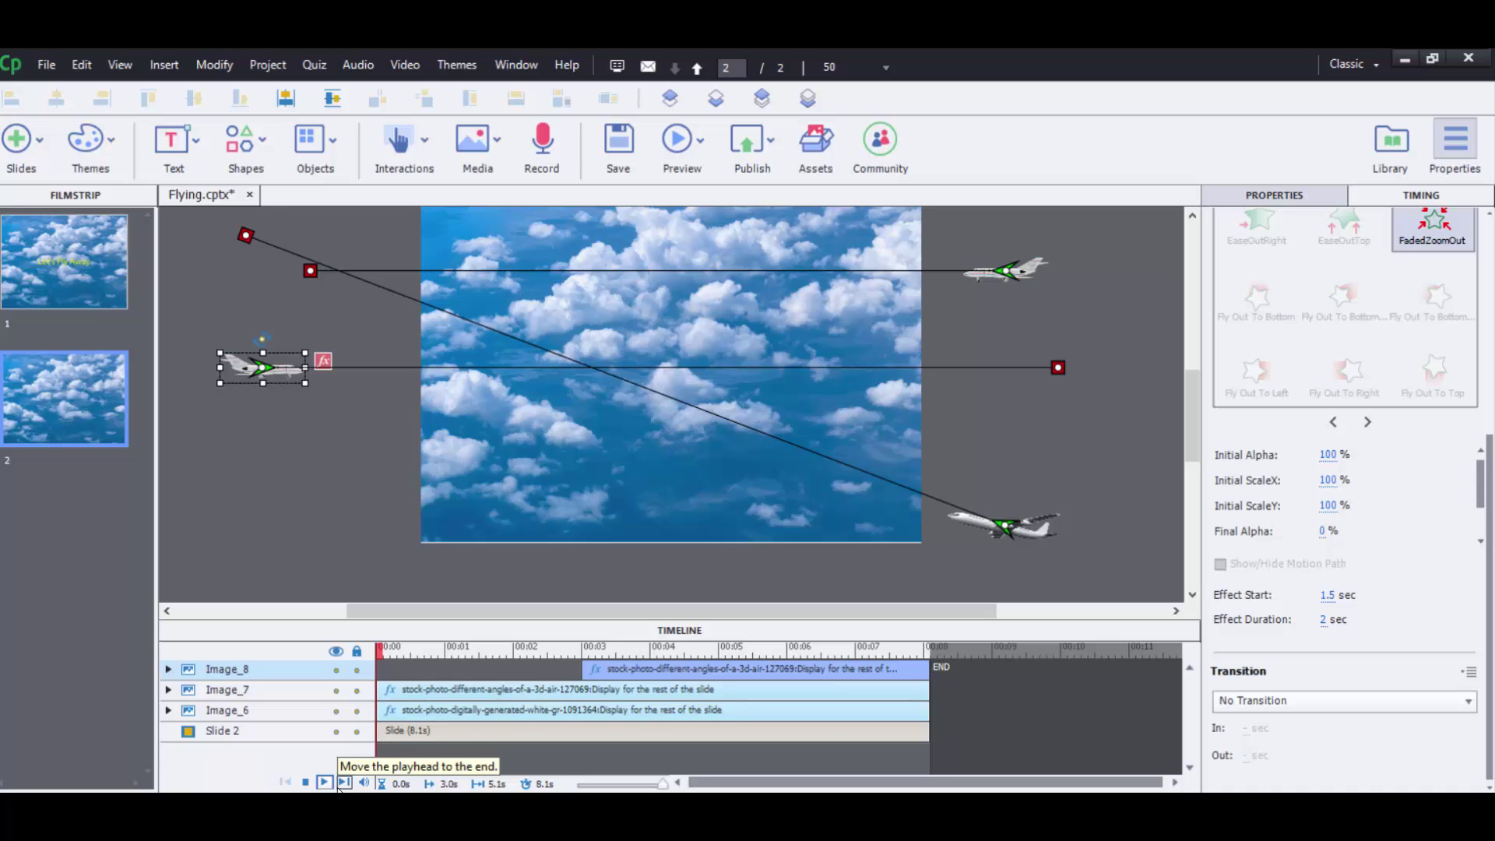
- Delete Image_6's CustomLines motion path and confirm the removal
left_click(975, 529)
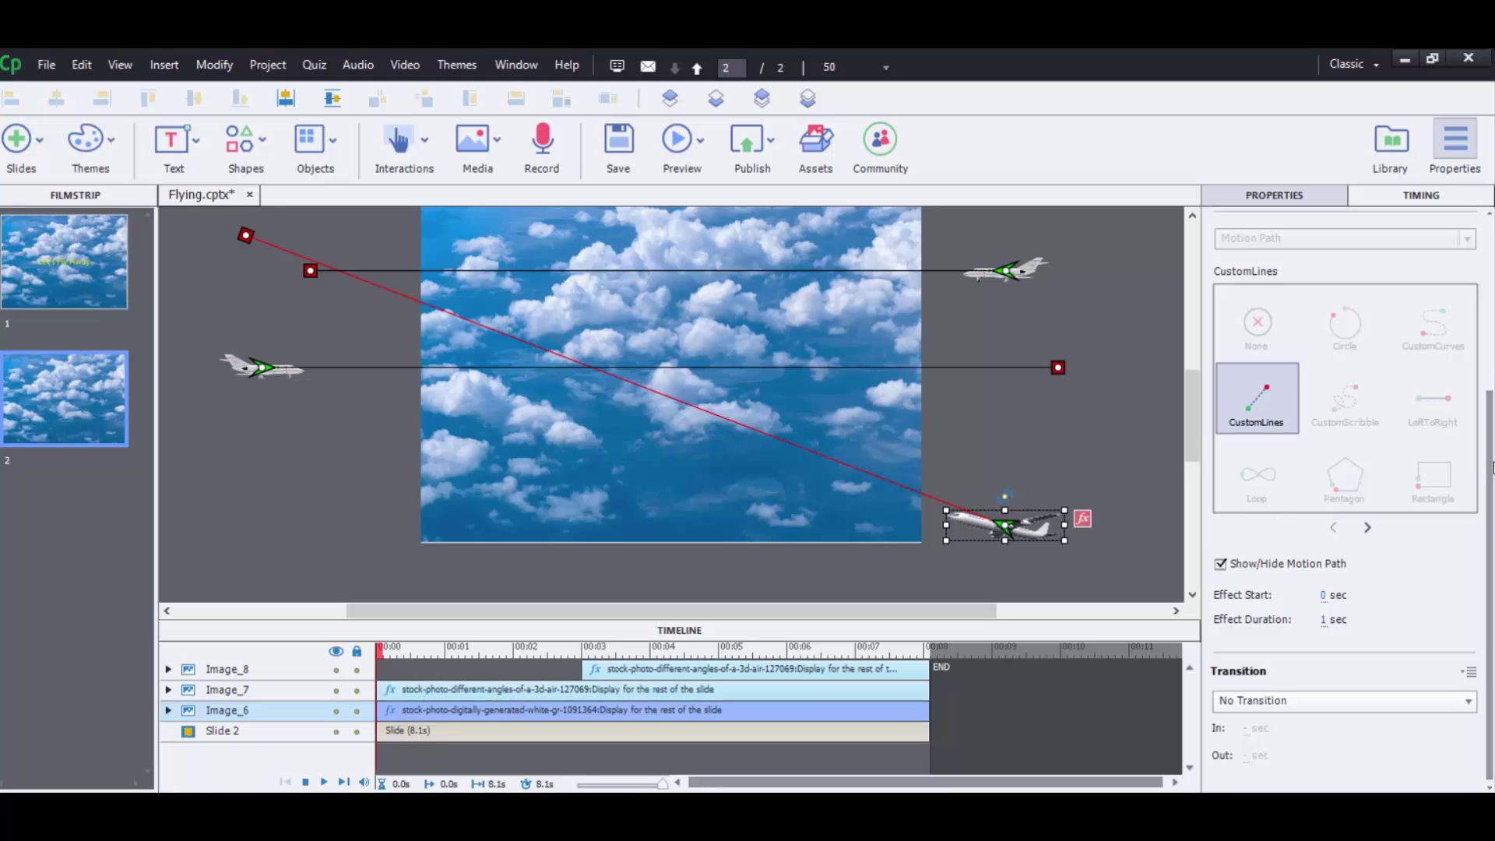
scroll(1491, 455, "up", 2)
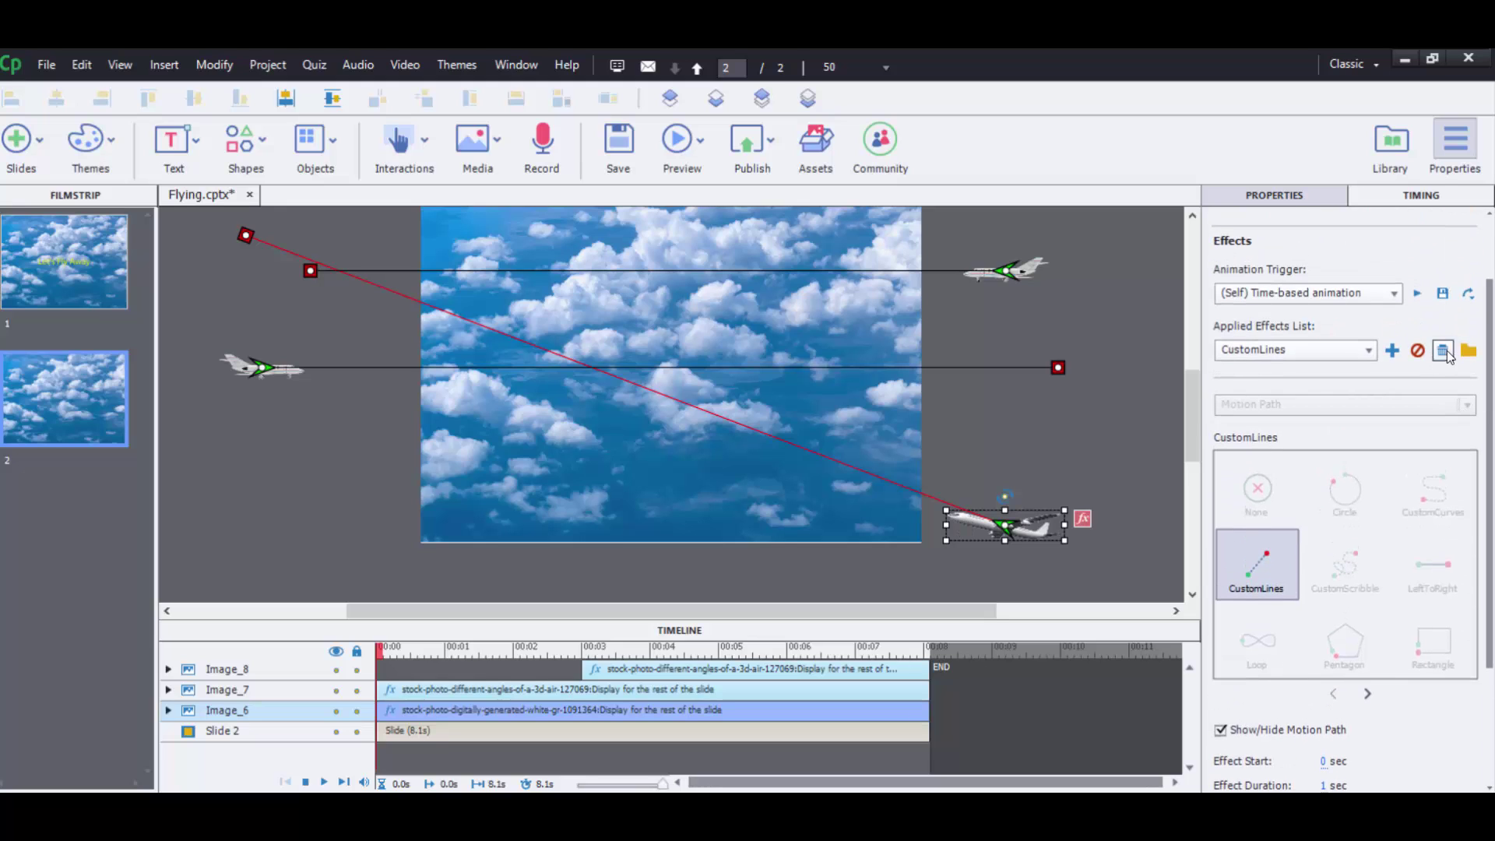
left_click(1444, 352)
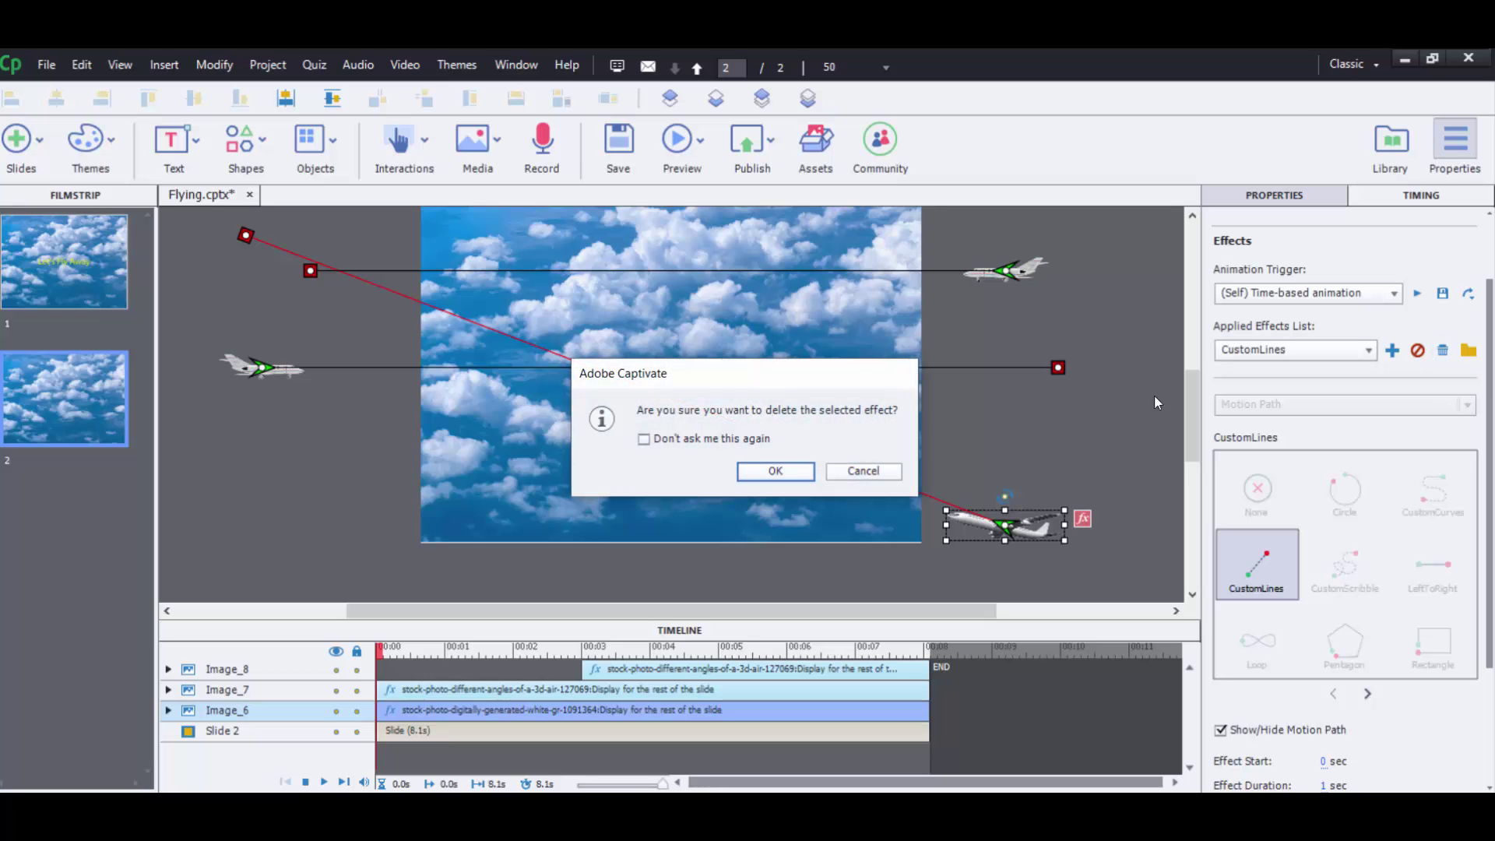
left_click(773, 470)
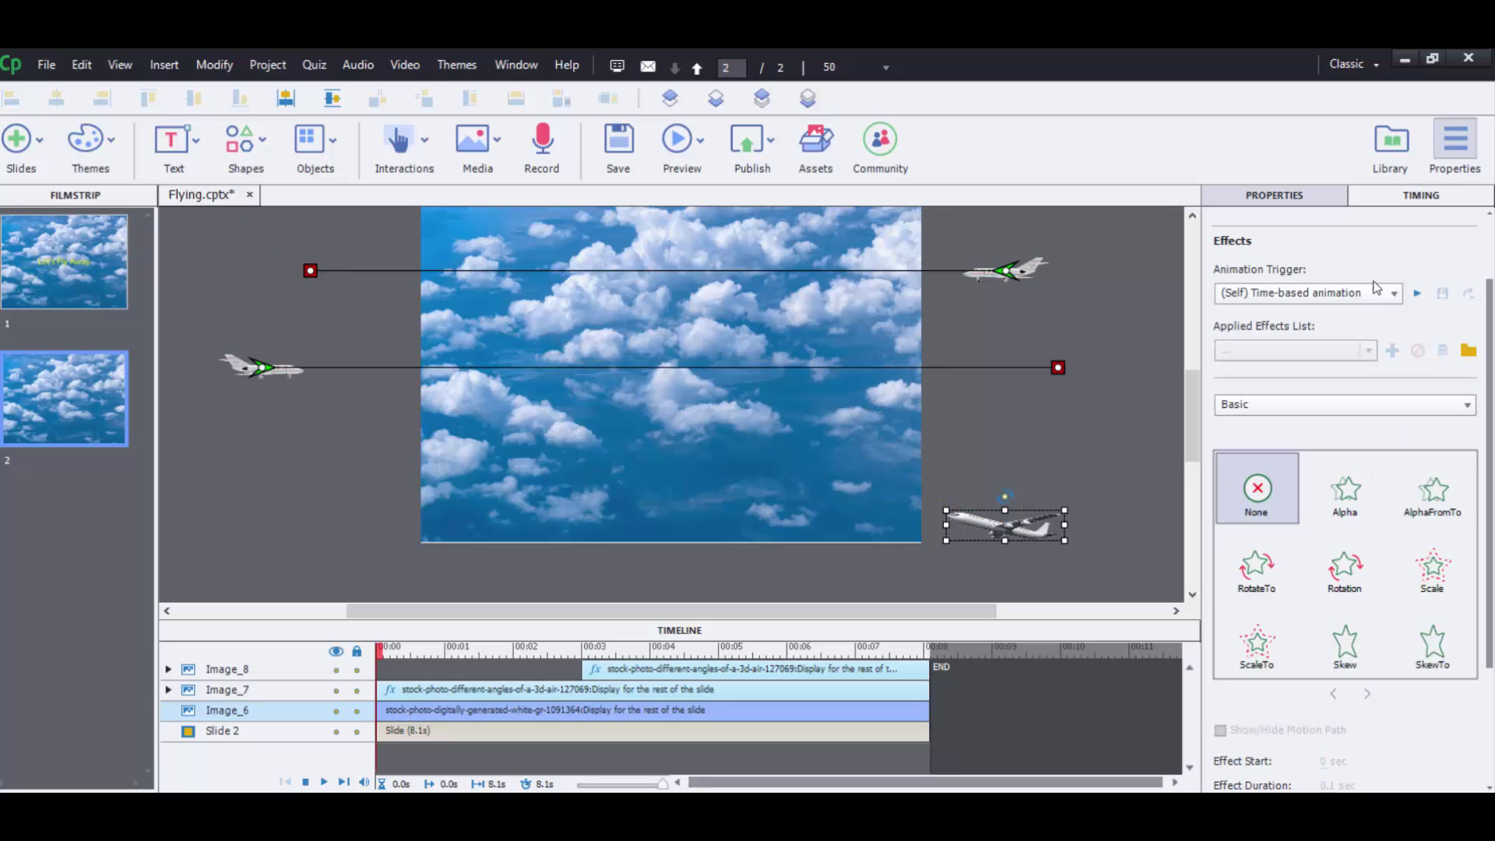
- Draw a rectangle shape near the slide's bottom and finish its label as 'Let's Fly!!'
left_click(311, 149)
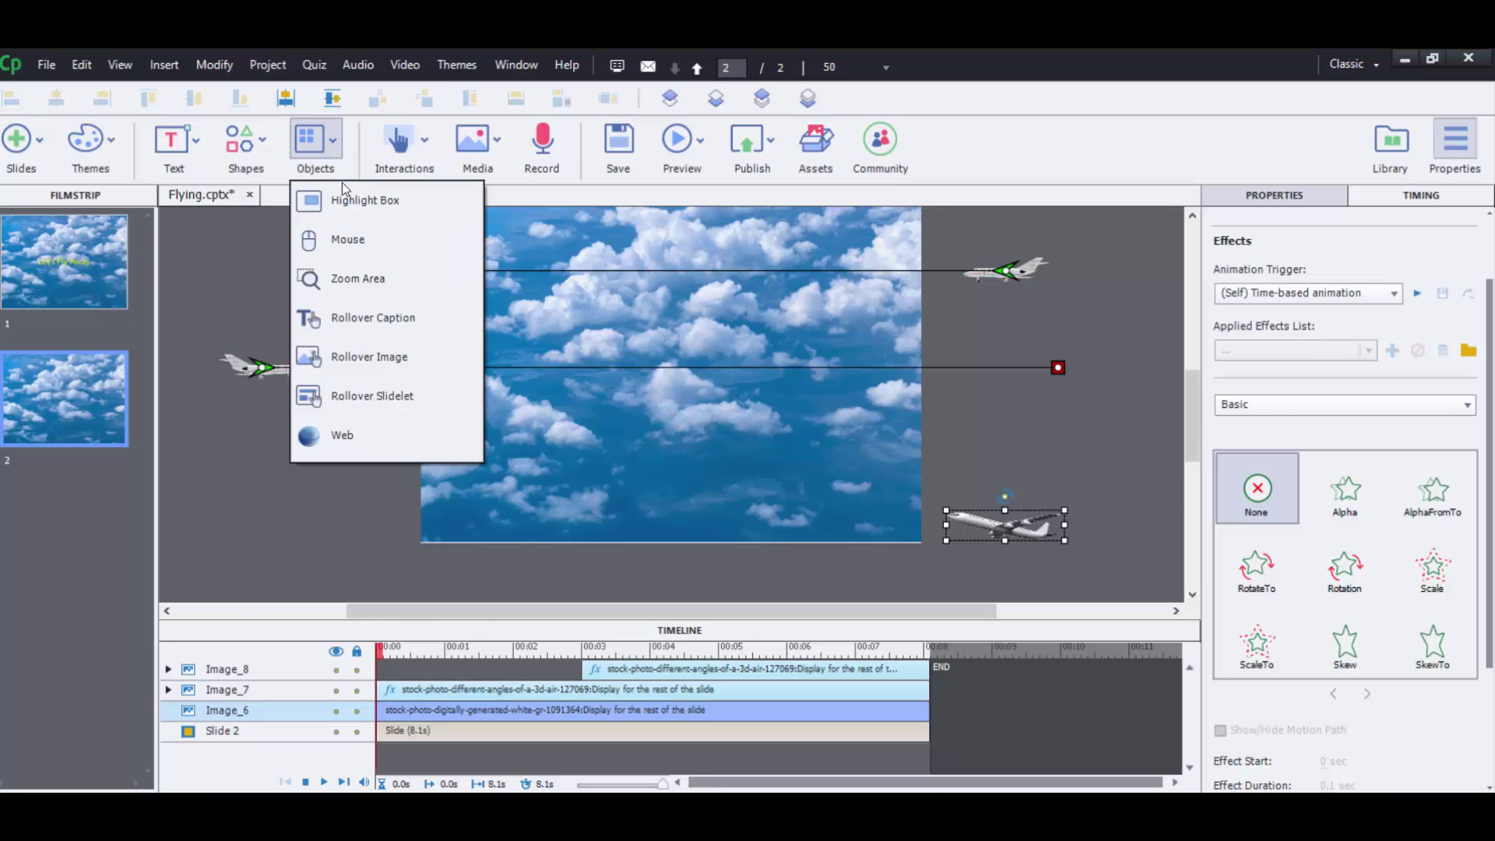
left_click(257, 151)
left_click(249, 215)
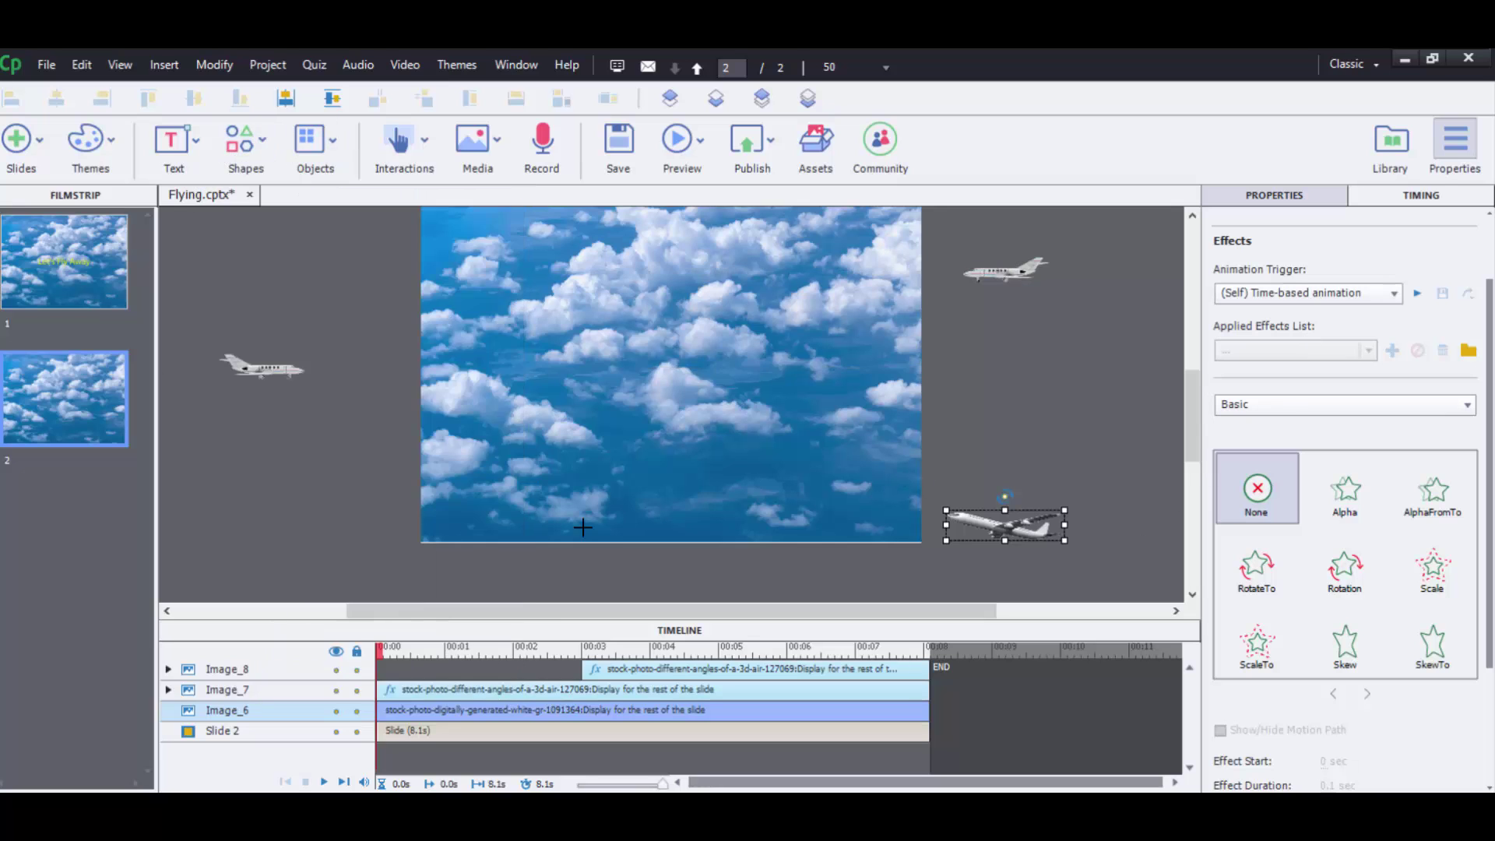
mouse_move(459, 467)
left_mouse_down()
mouse_move(457, 517)
mouse_move(604, 520)
left_mouse_up()
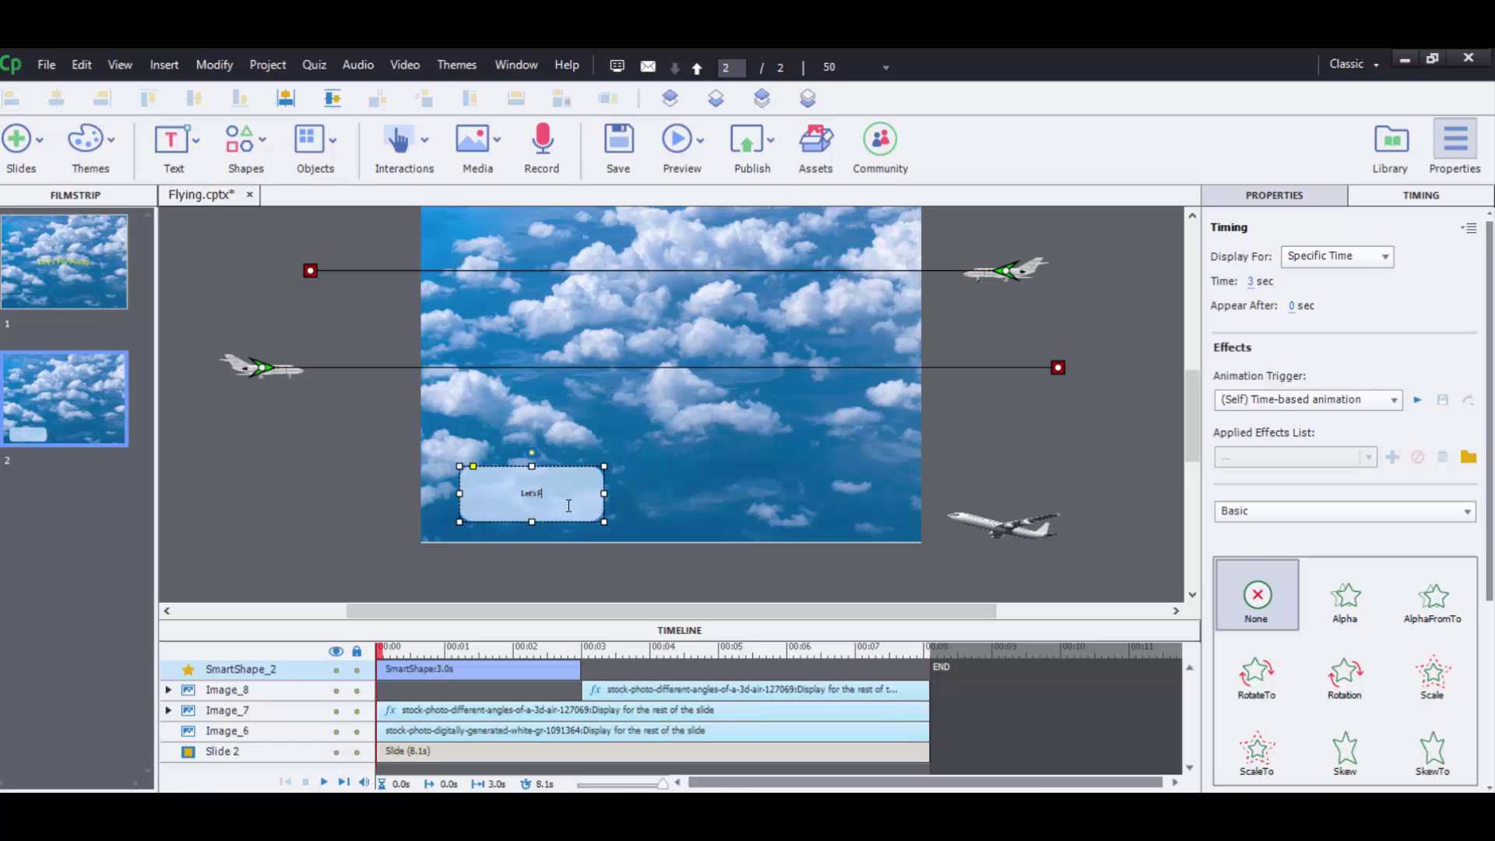
type("y!!")
- Turn SmartShape_2 into a button and set its label font size to 28
left_click(1228, 193)
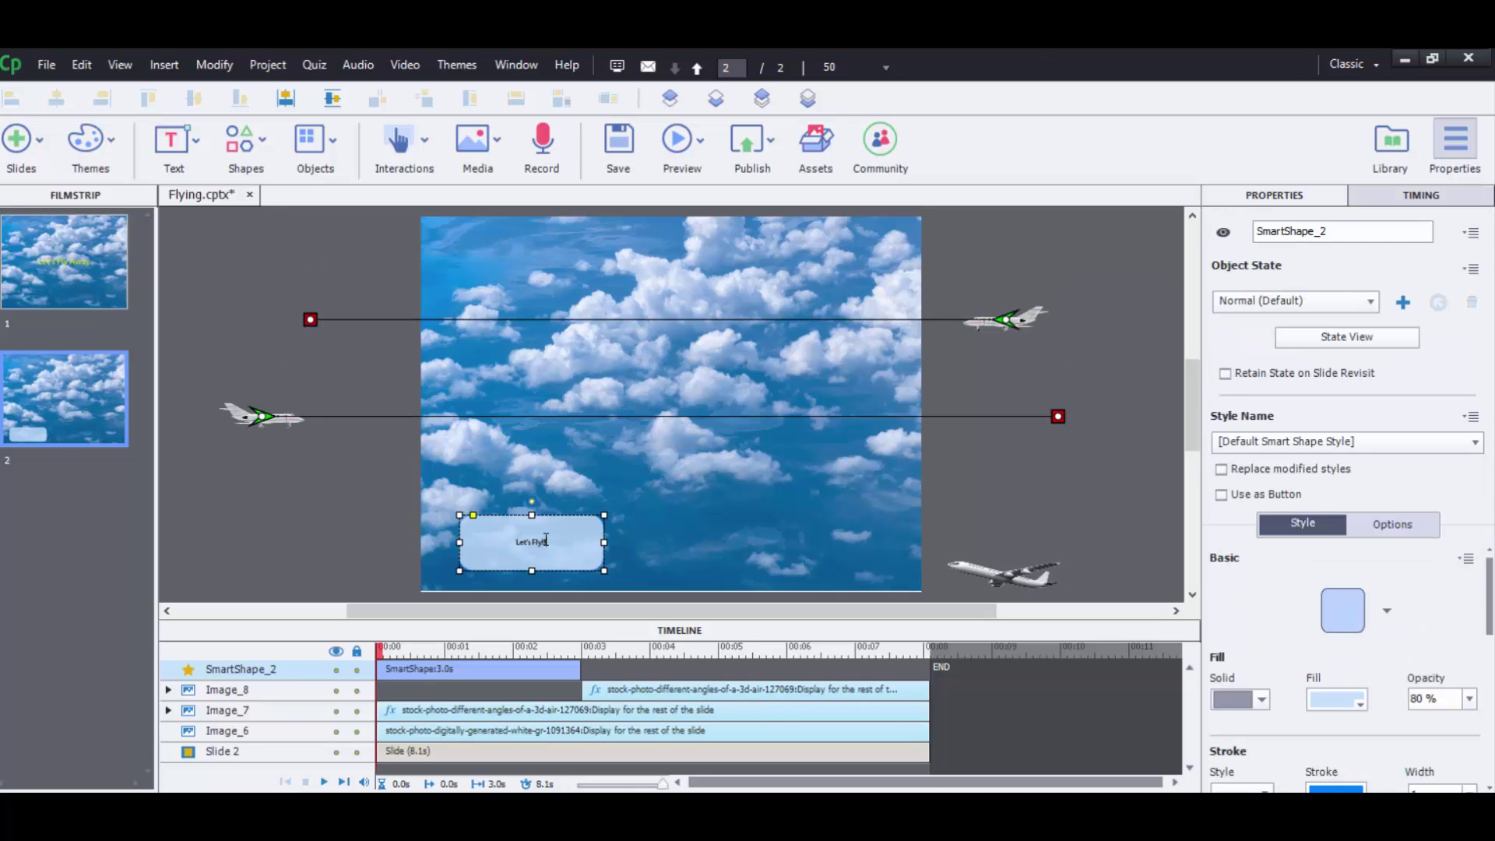
left_click_drag(513, 547, 713, 578)
left_click(1230, 497)
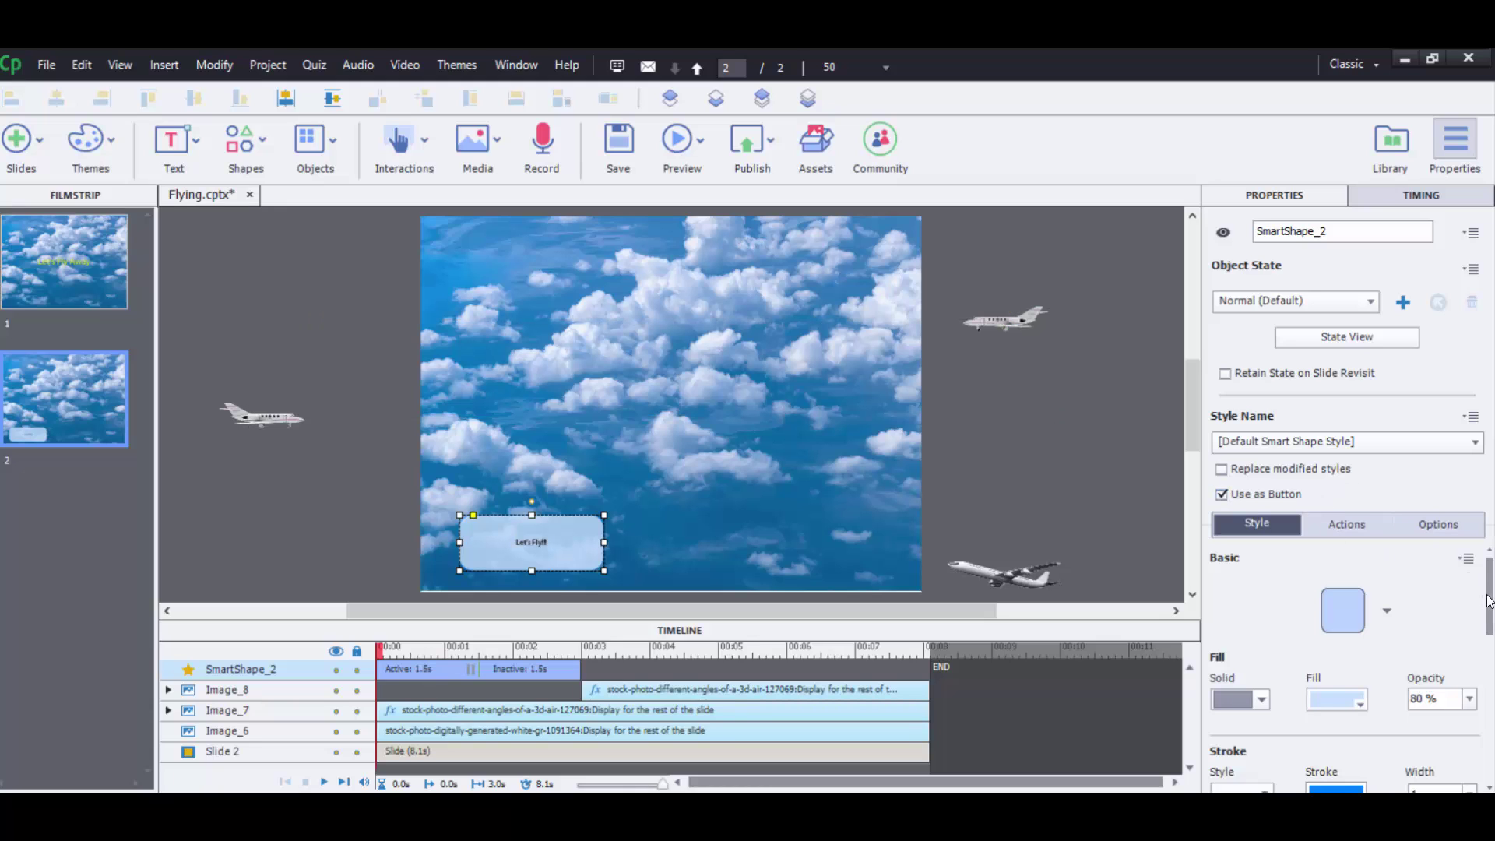
scroll(1488, 601, "down", 5)
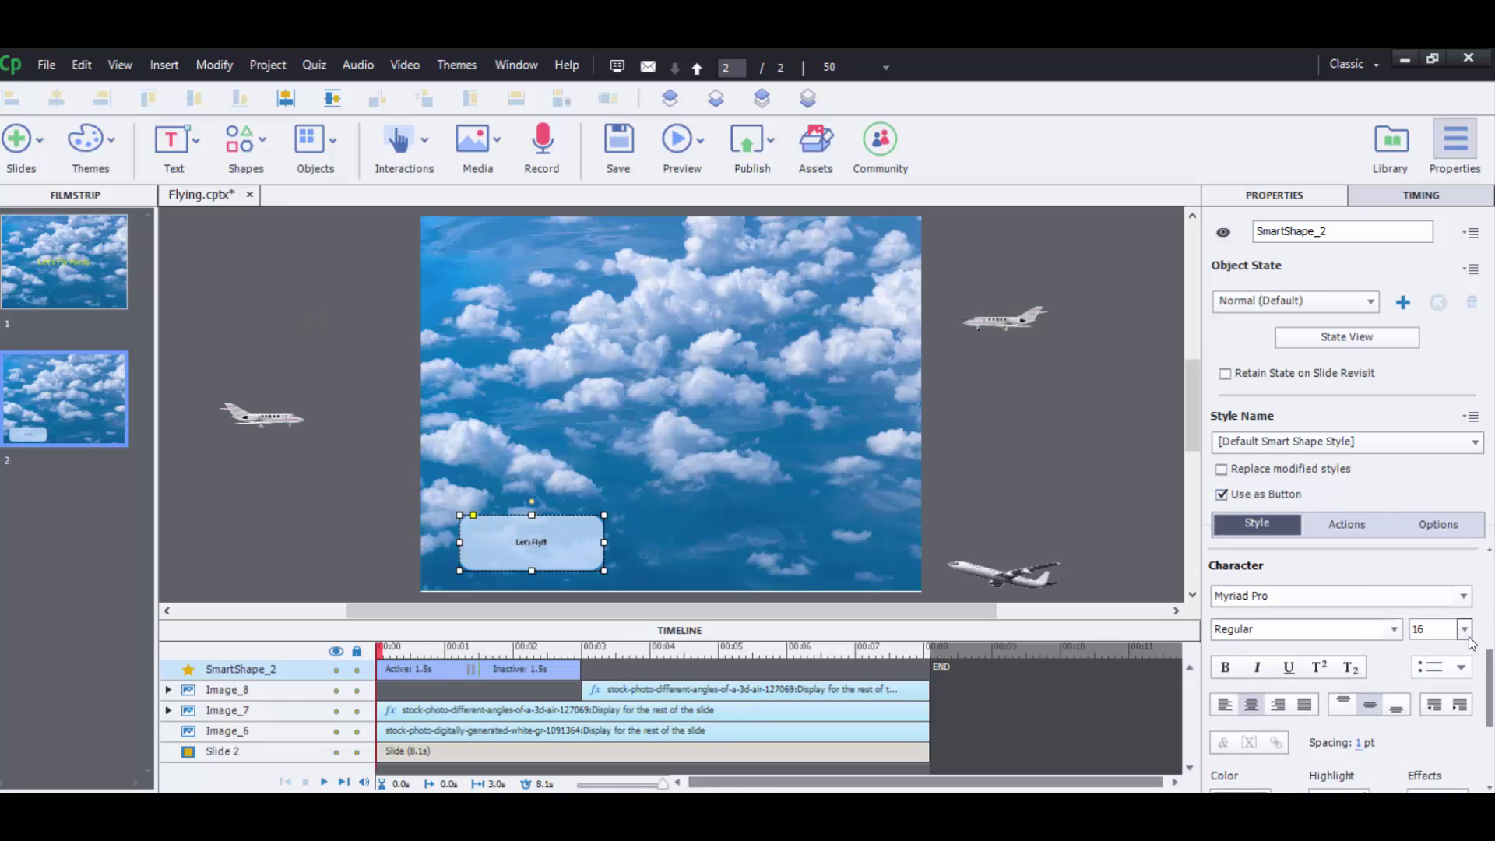
left_click(1465, 631)
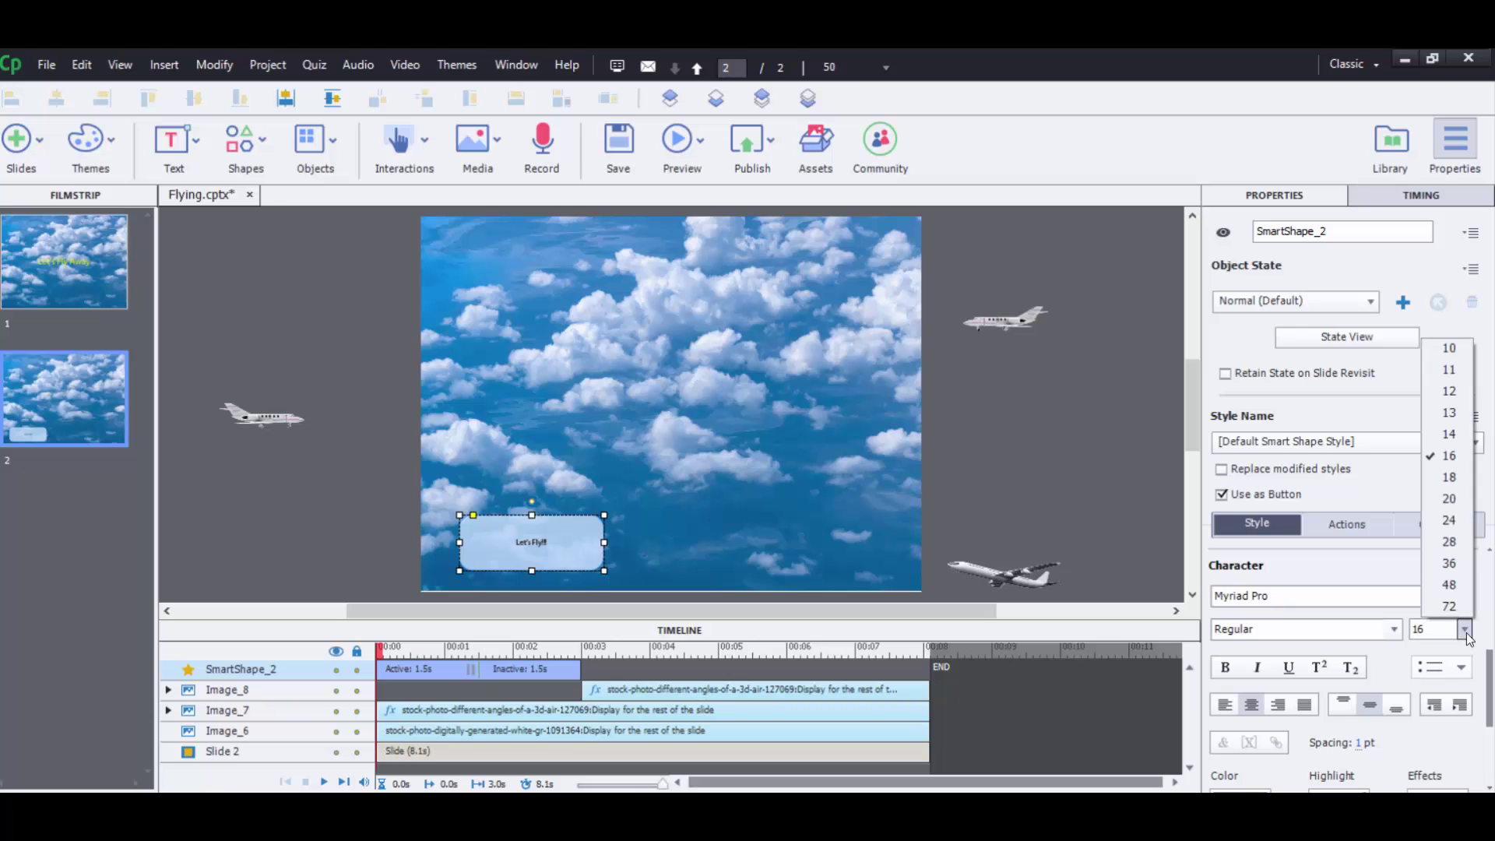
left_click(1449, 541)
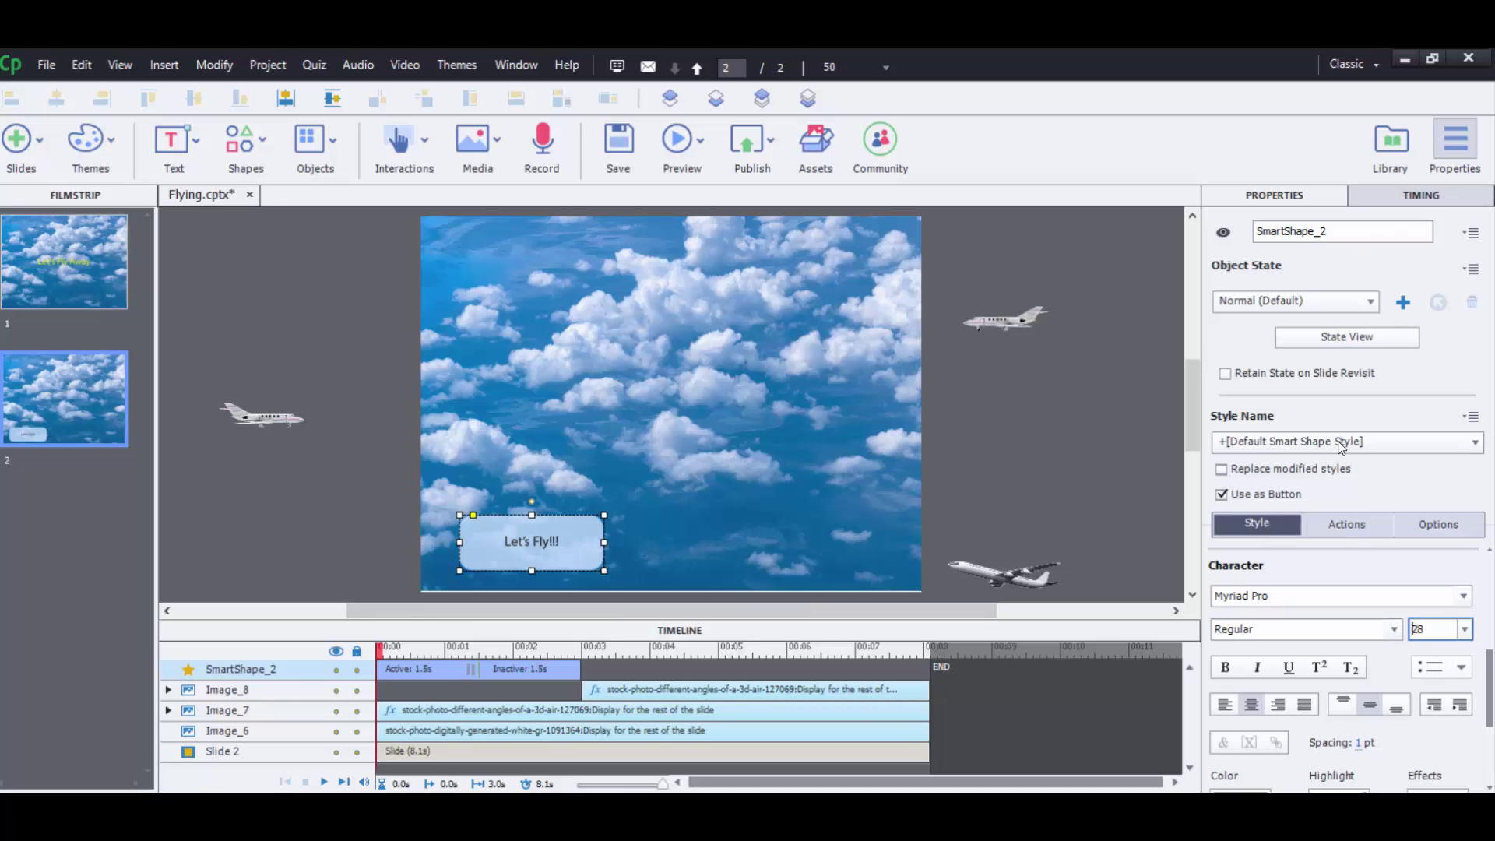
left_click(1342, 522)
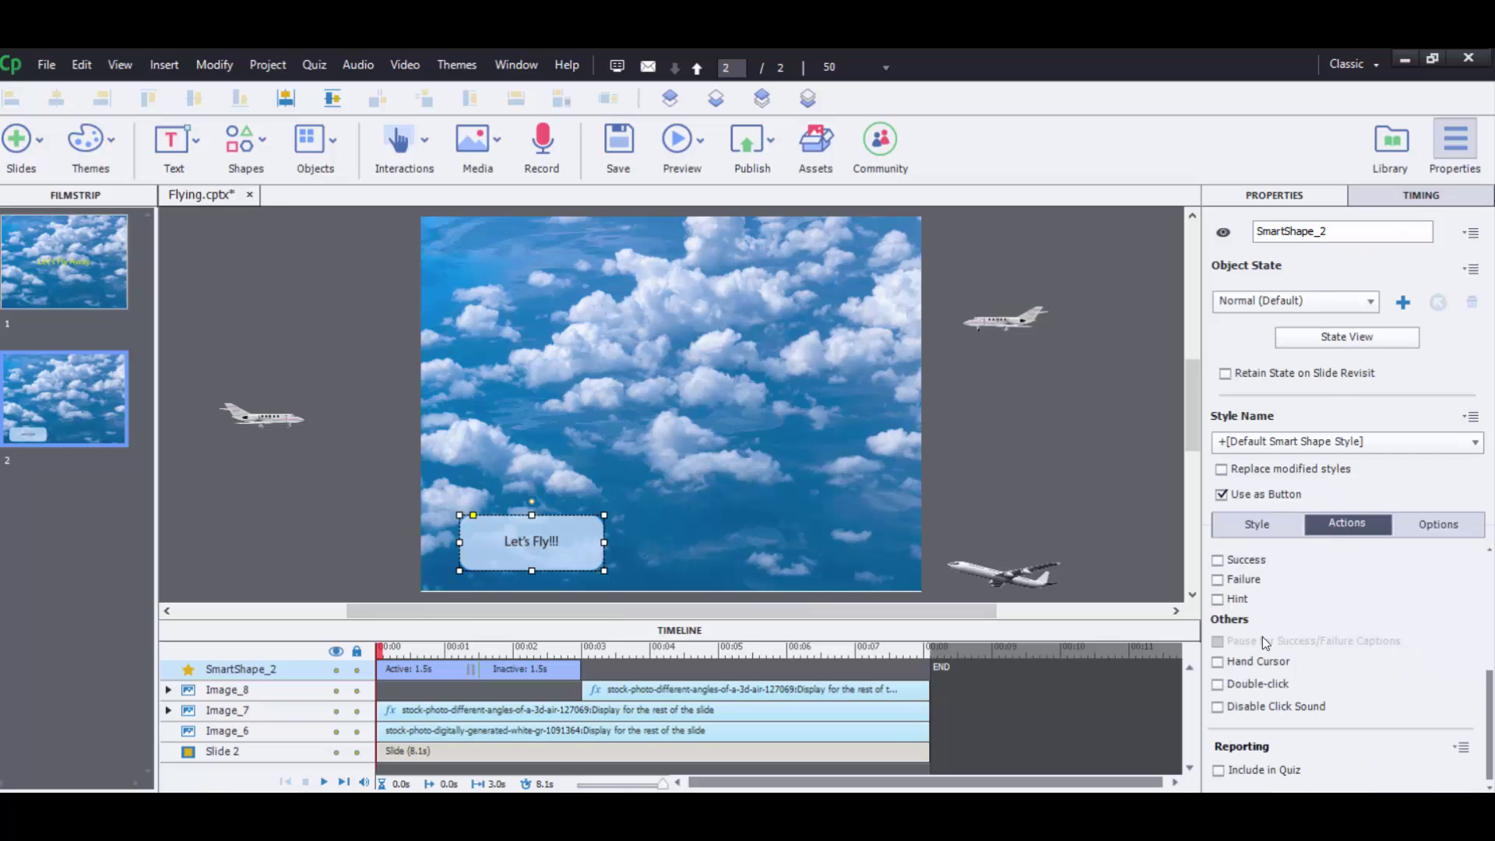
- Set the button's On Success action to Apply Effect on Image_6 and show its effects
left_click_drag(1483, 703, 1488, 571)
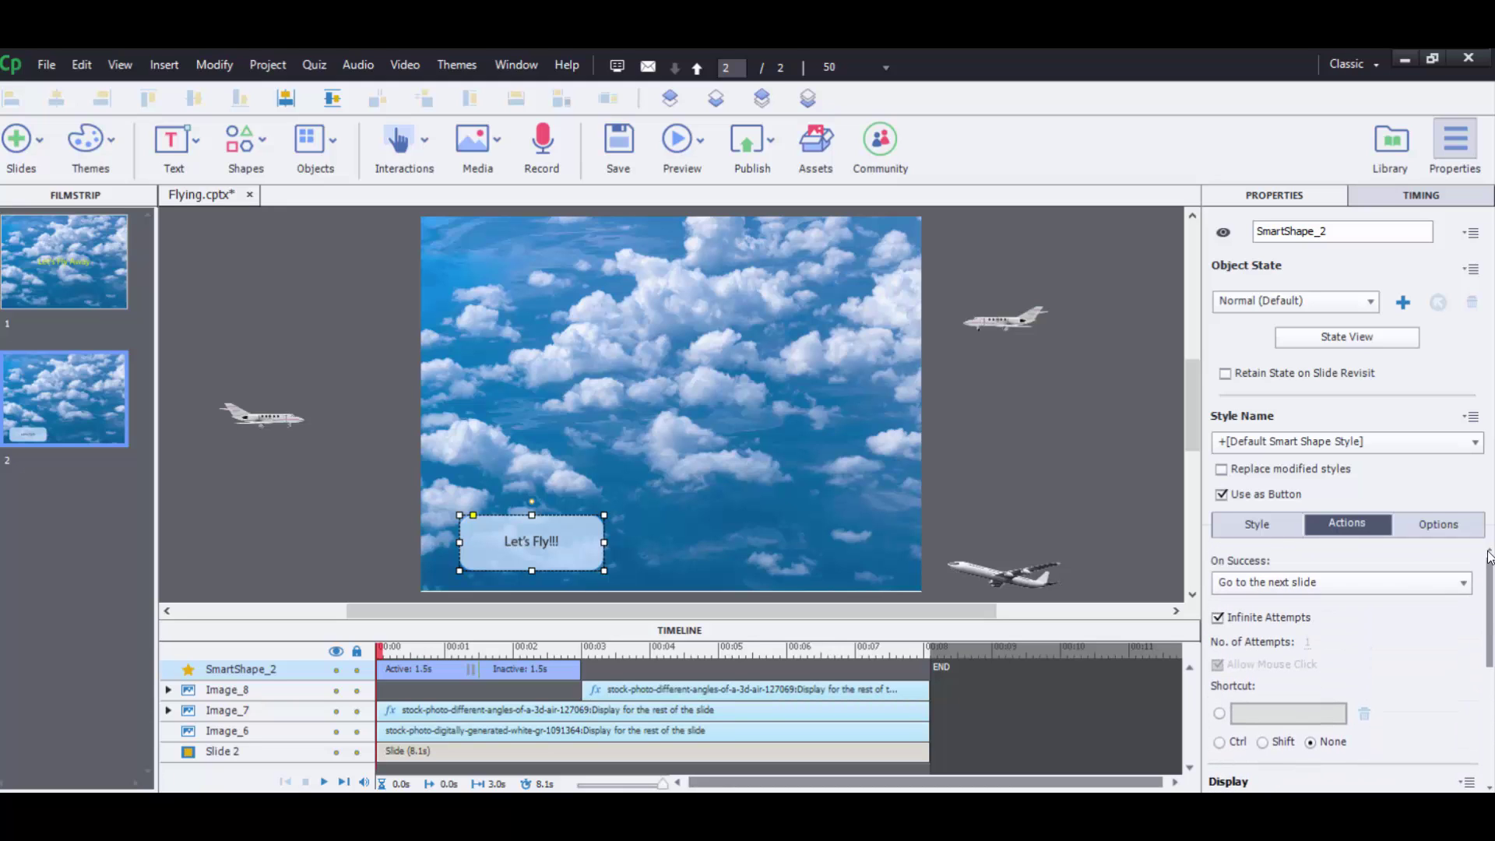
left_click(1378, 584)
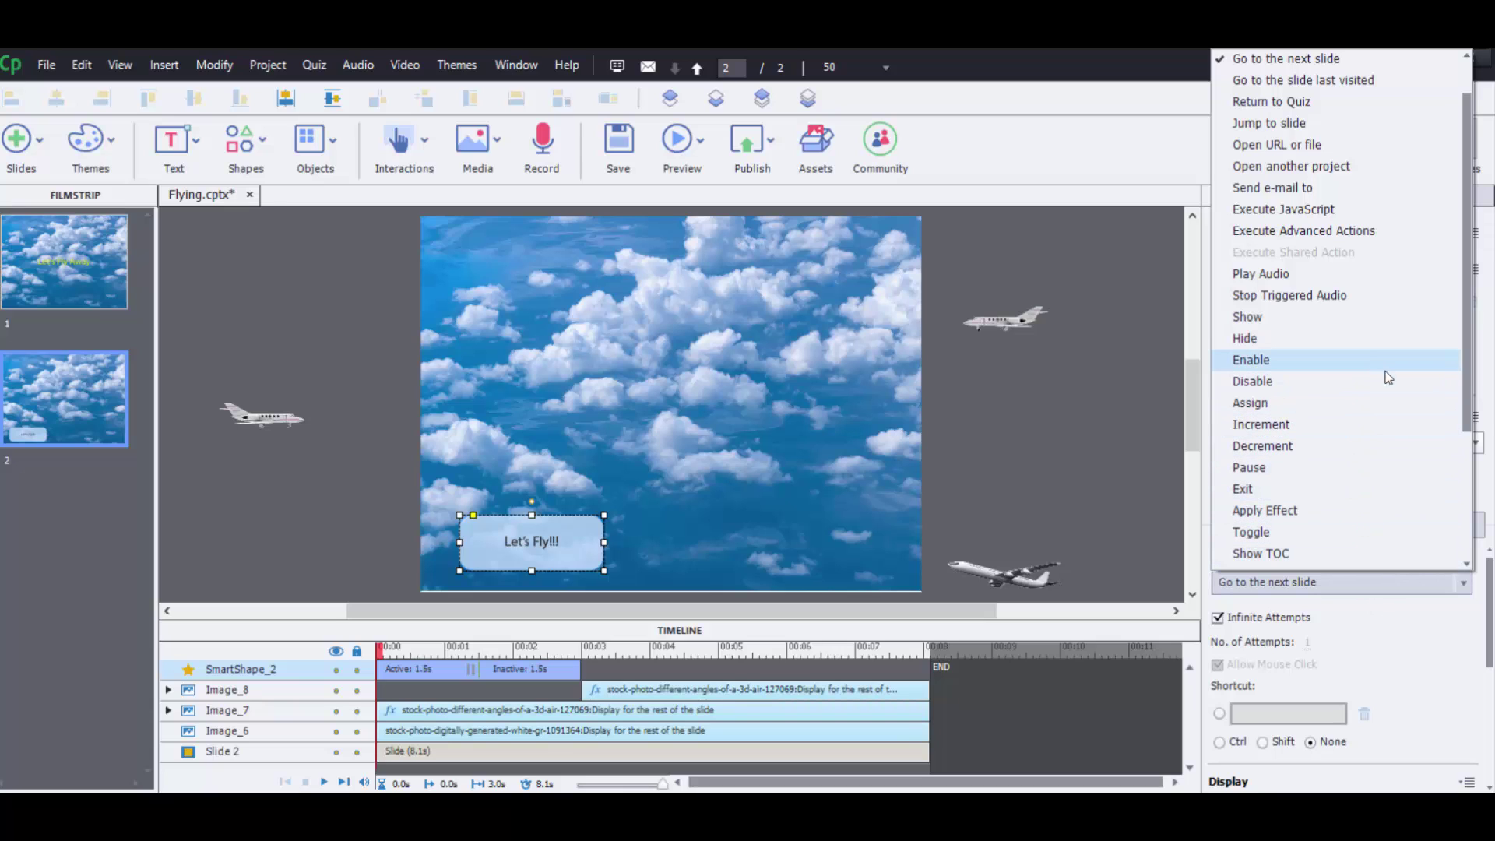
left_click(1325, 511)
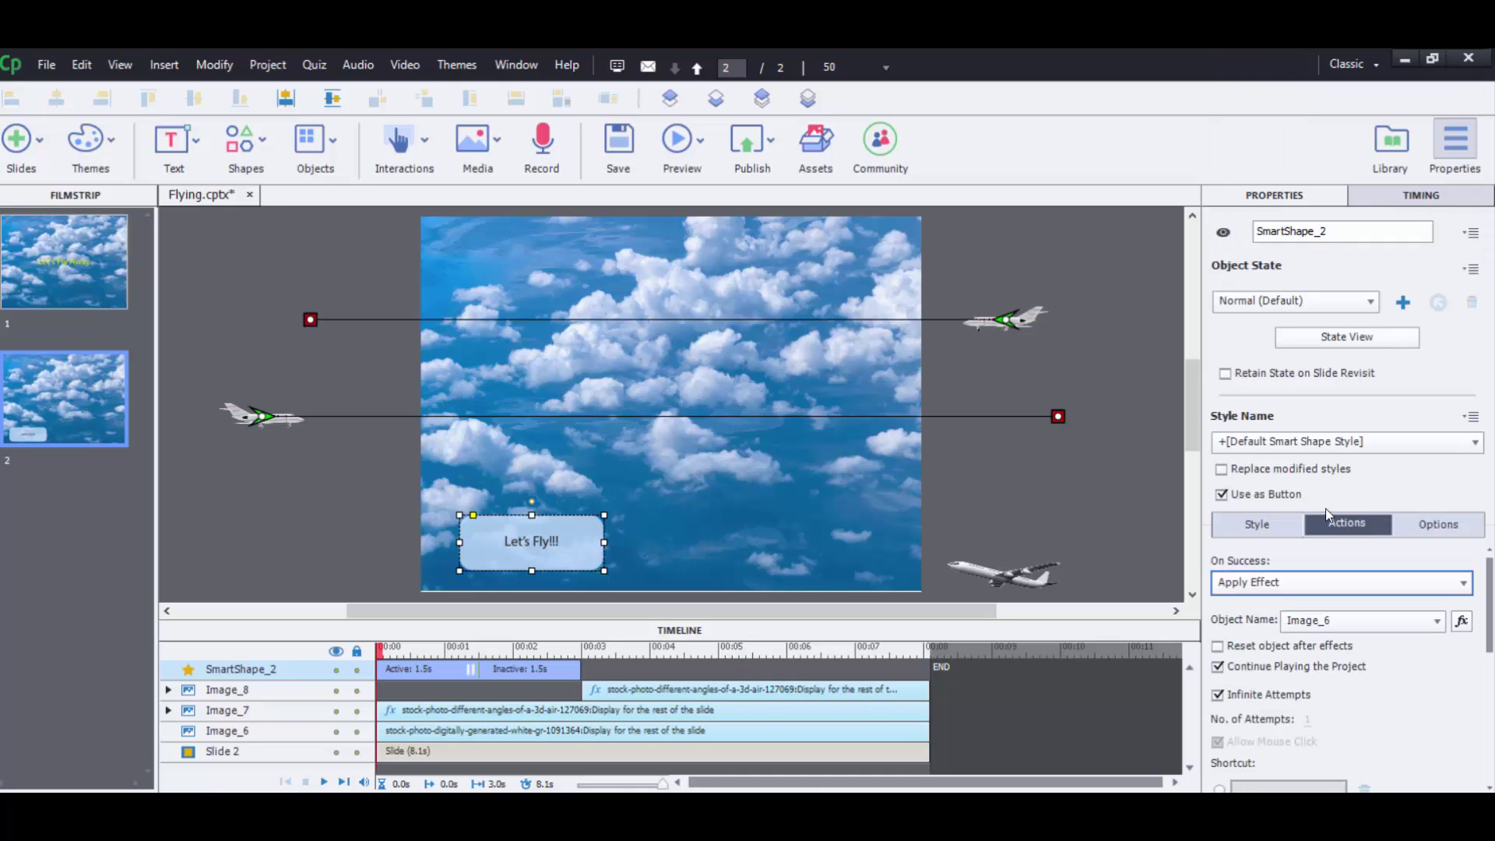
left_click(1350, 627)
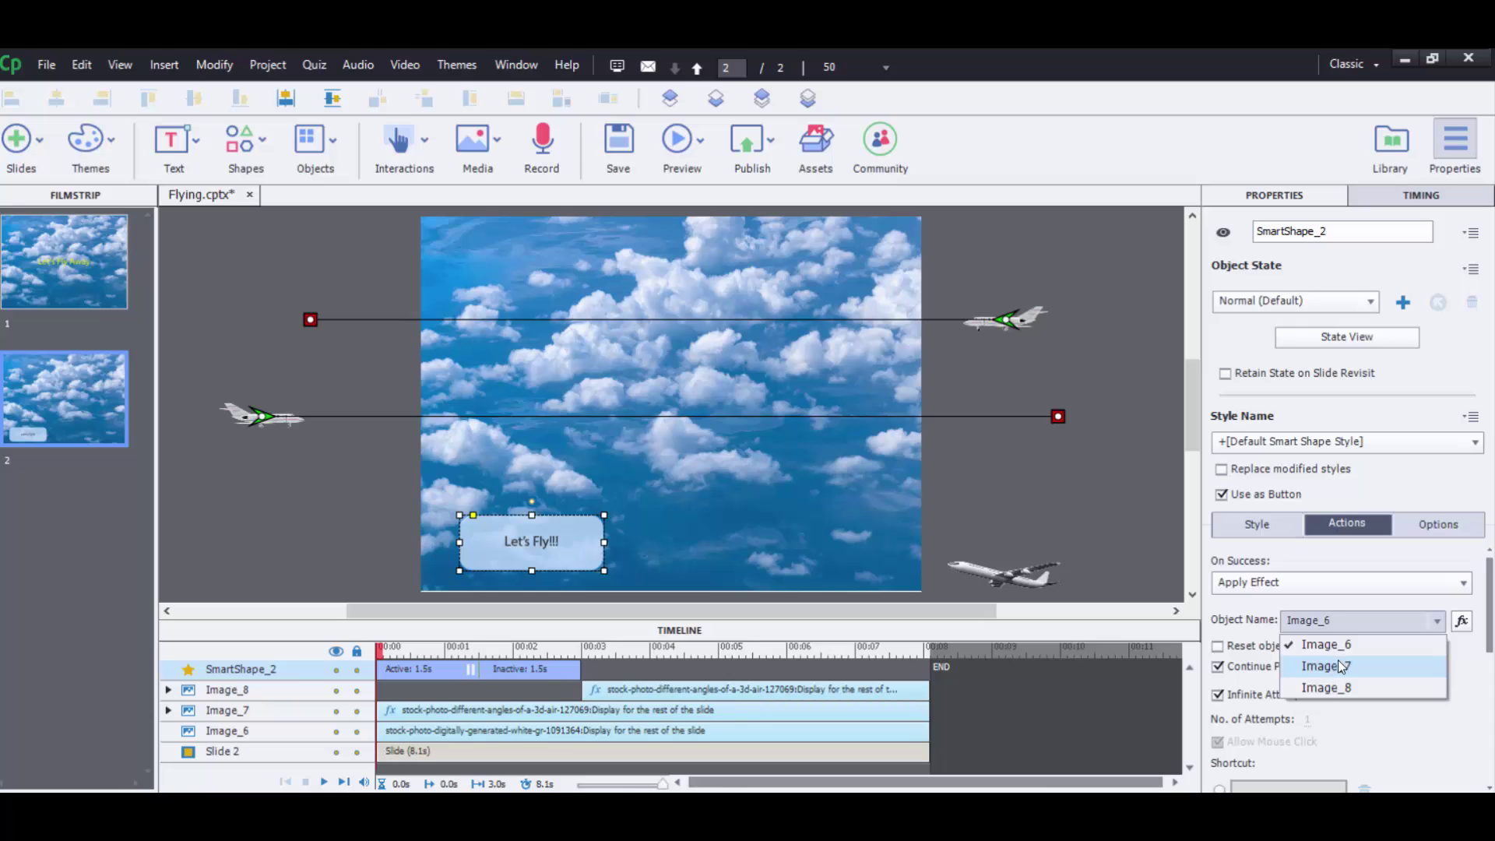
left_click(1325, 644)
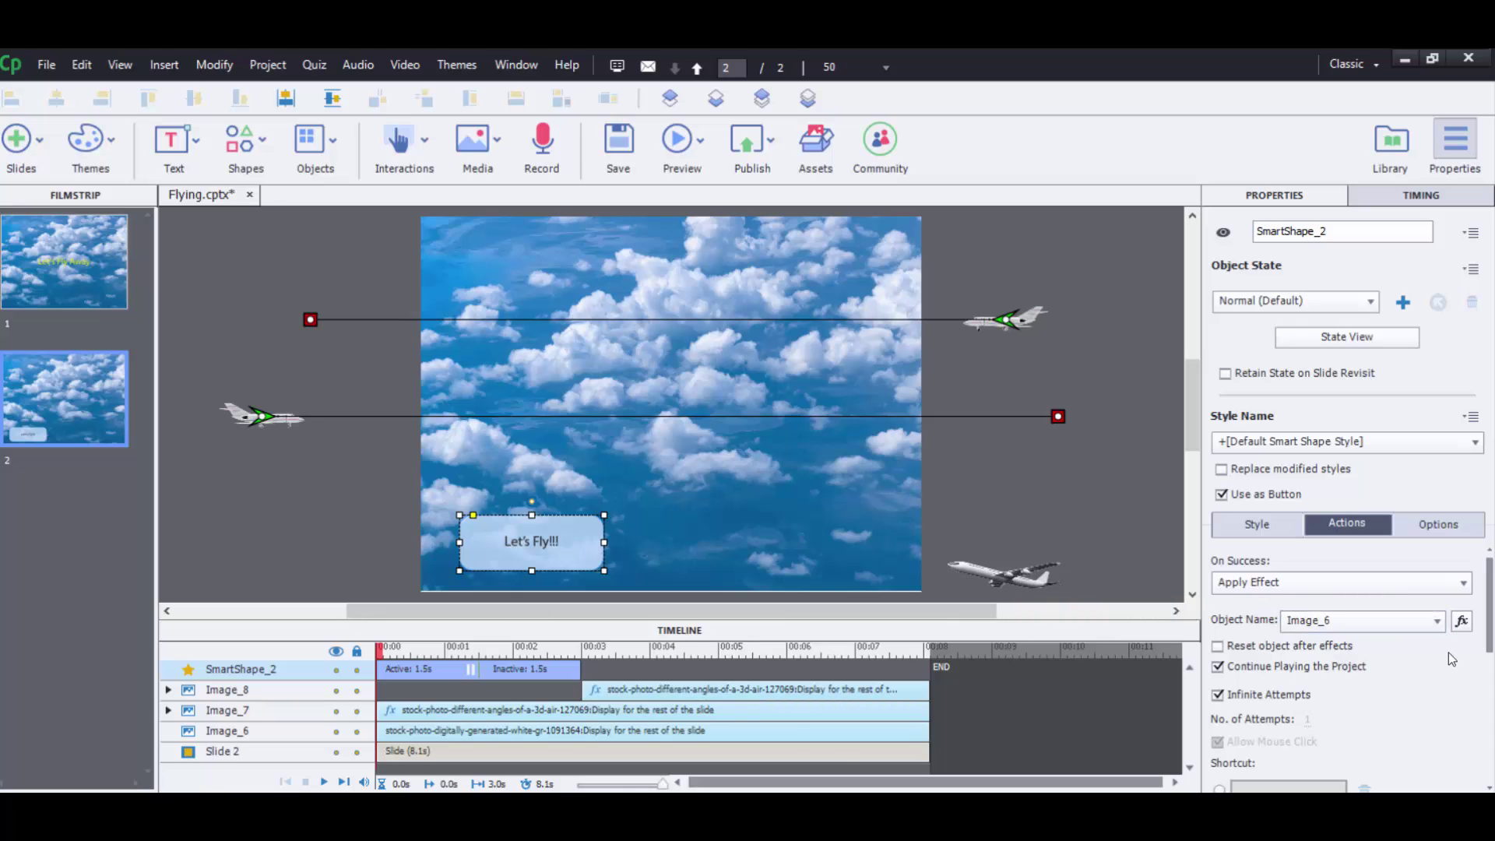
left_click(1461, 627)
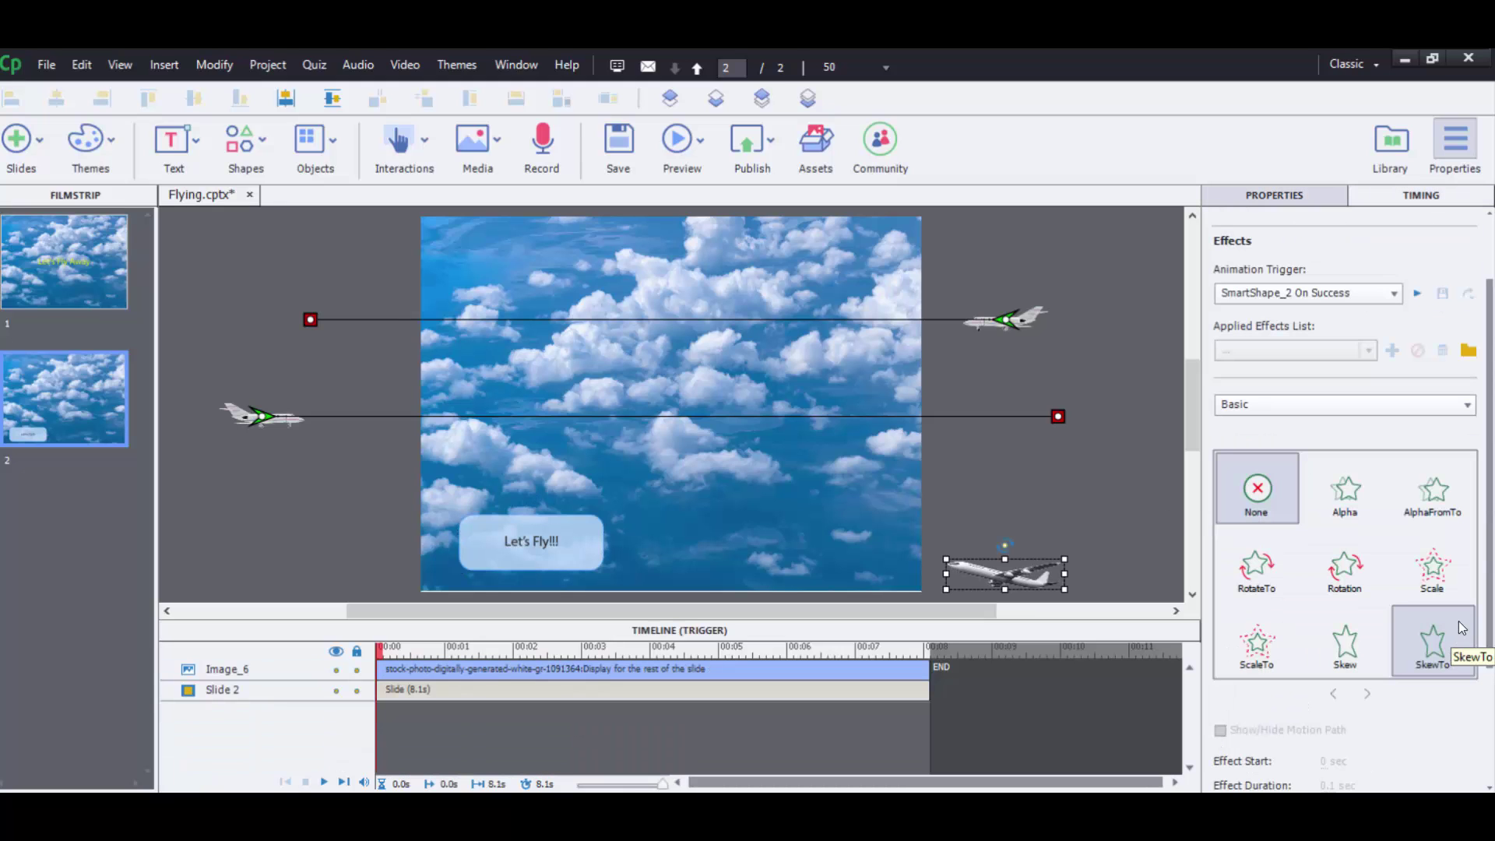
- Give Image_6 a CustomLines path to the upper left, triggered by SmartShape_2 On Success
left_click(1331, 407)
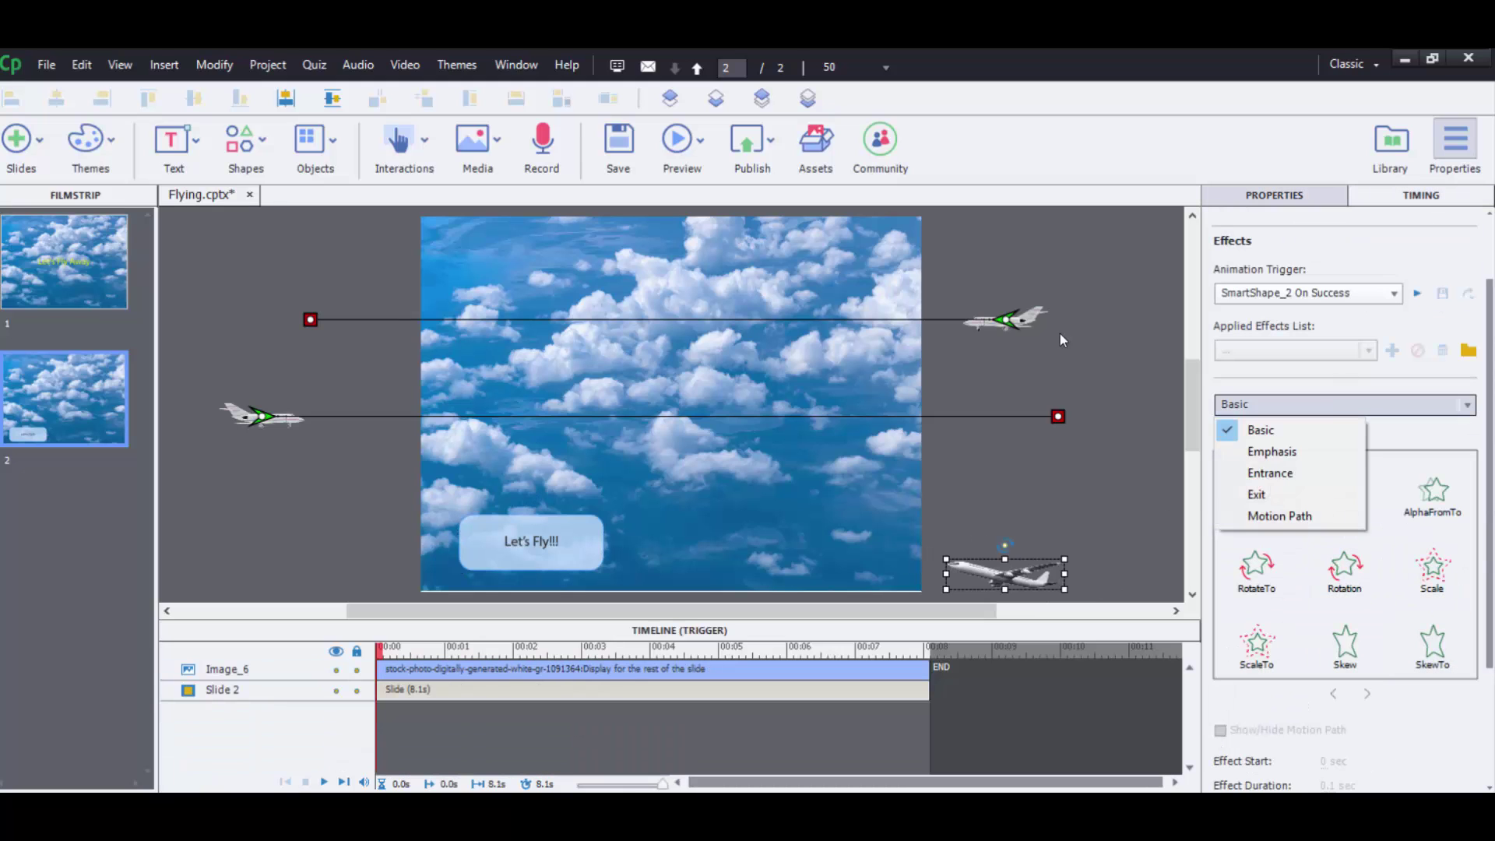
left_click(1269, 516)
left_click(1256, 566)
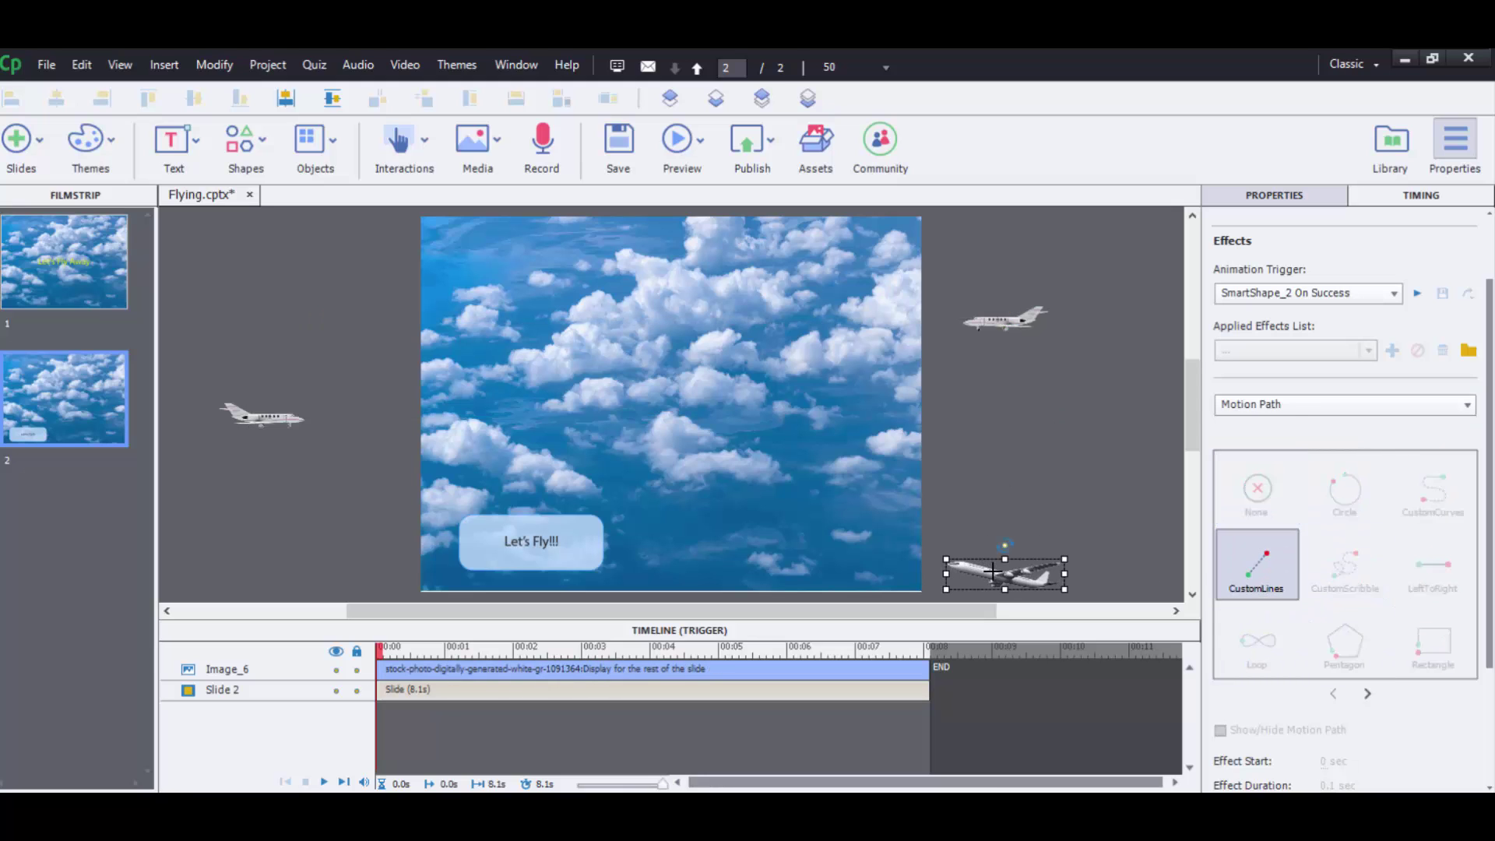
mouse_move(952, 556)
left_mouse_down()
mouse_move(304, 274)
mouse_move(201, 206)
left_mouse_up()
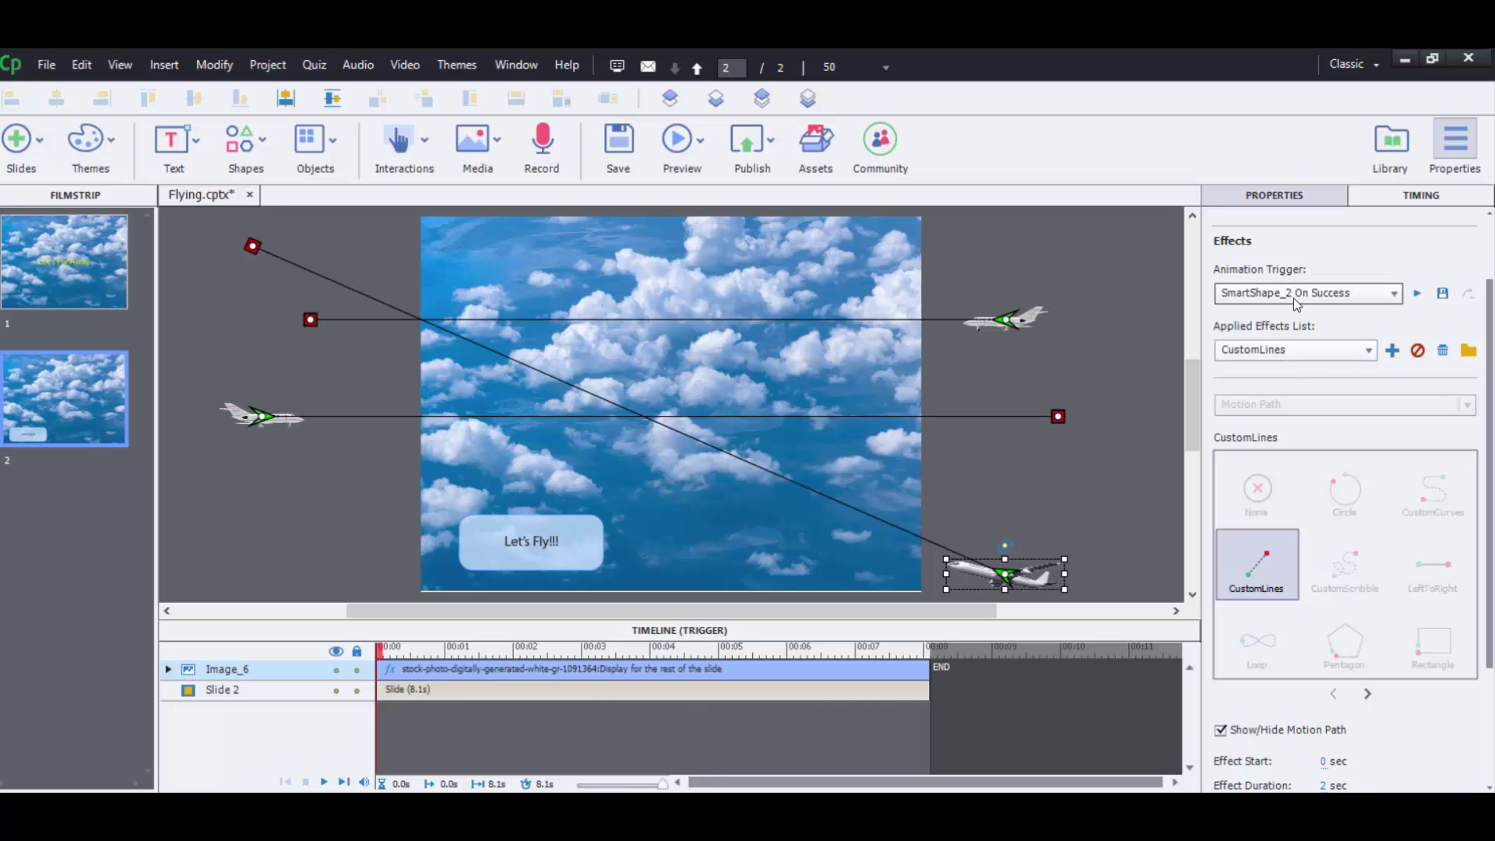
left_click(1394, 294)
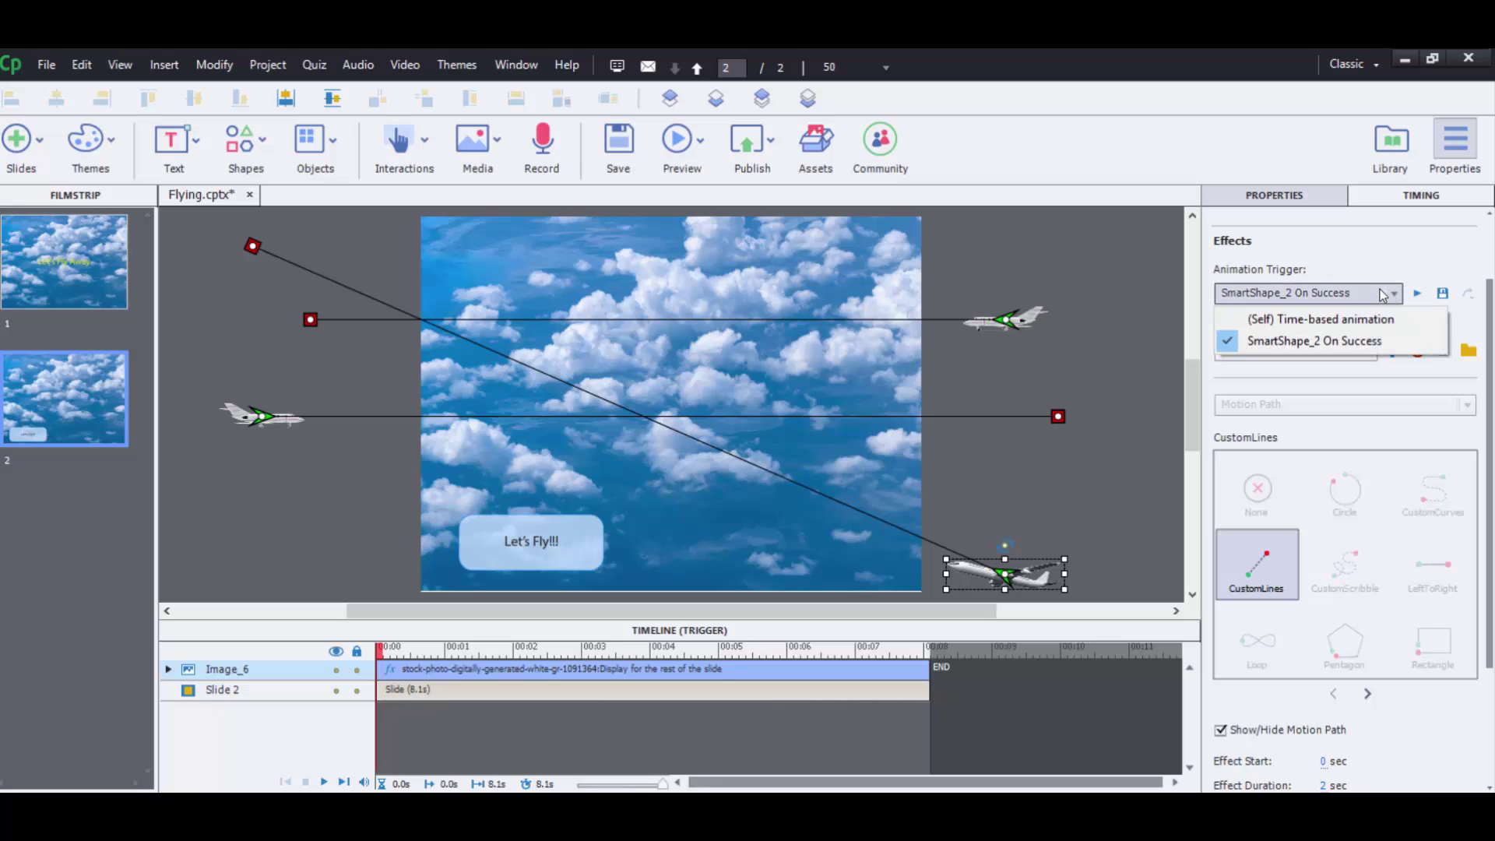
left_click(1382, 257)
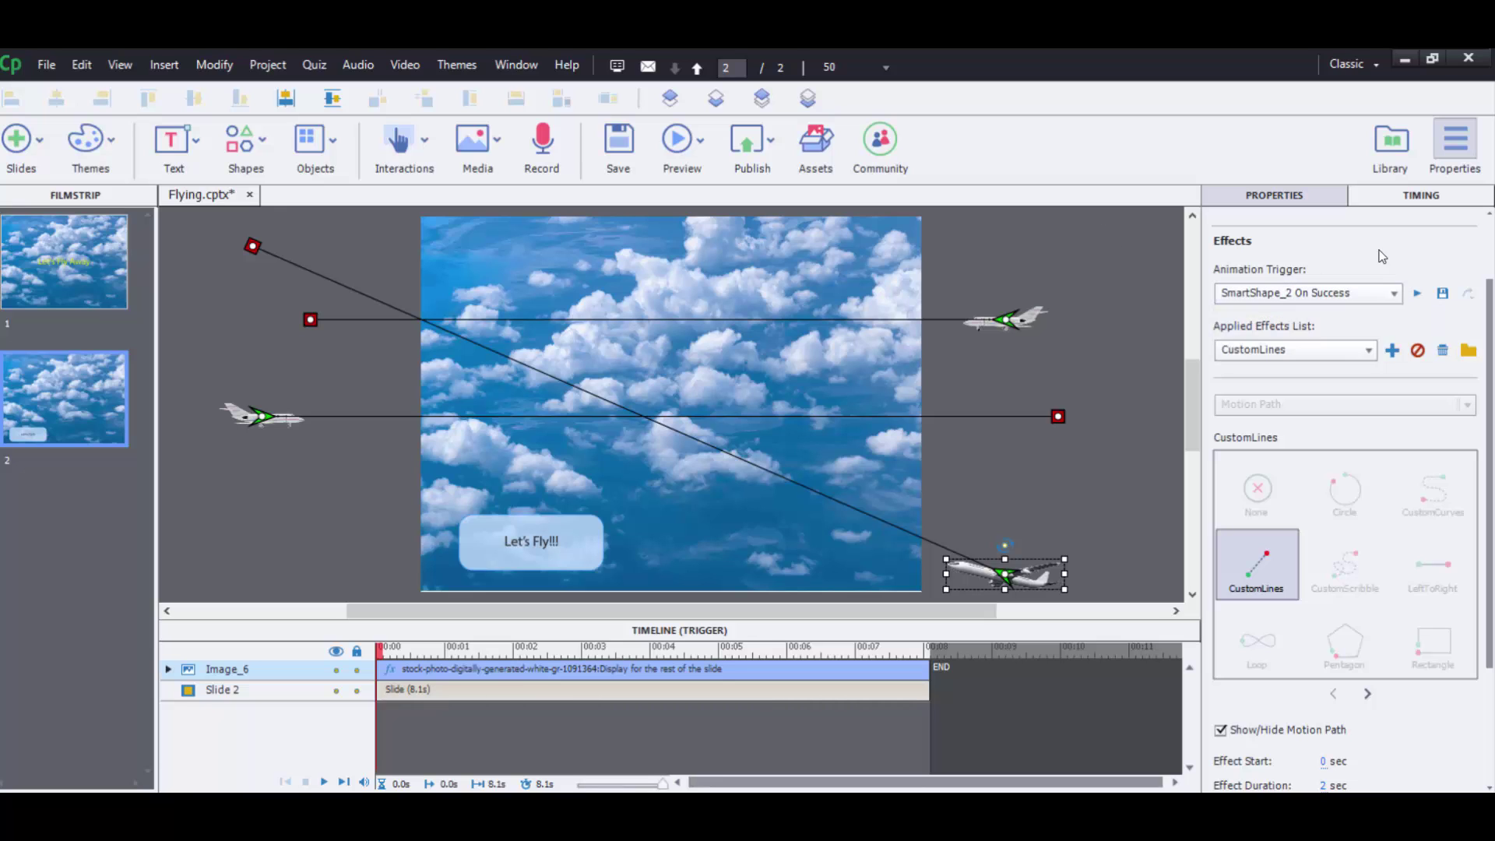
left_click(1067, 547)
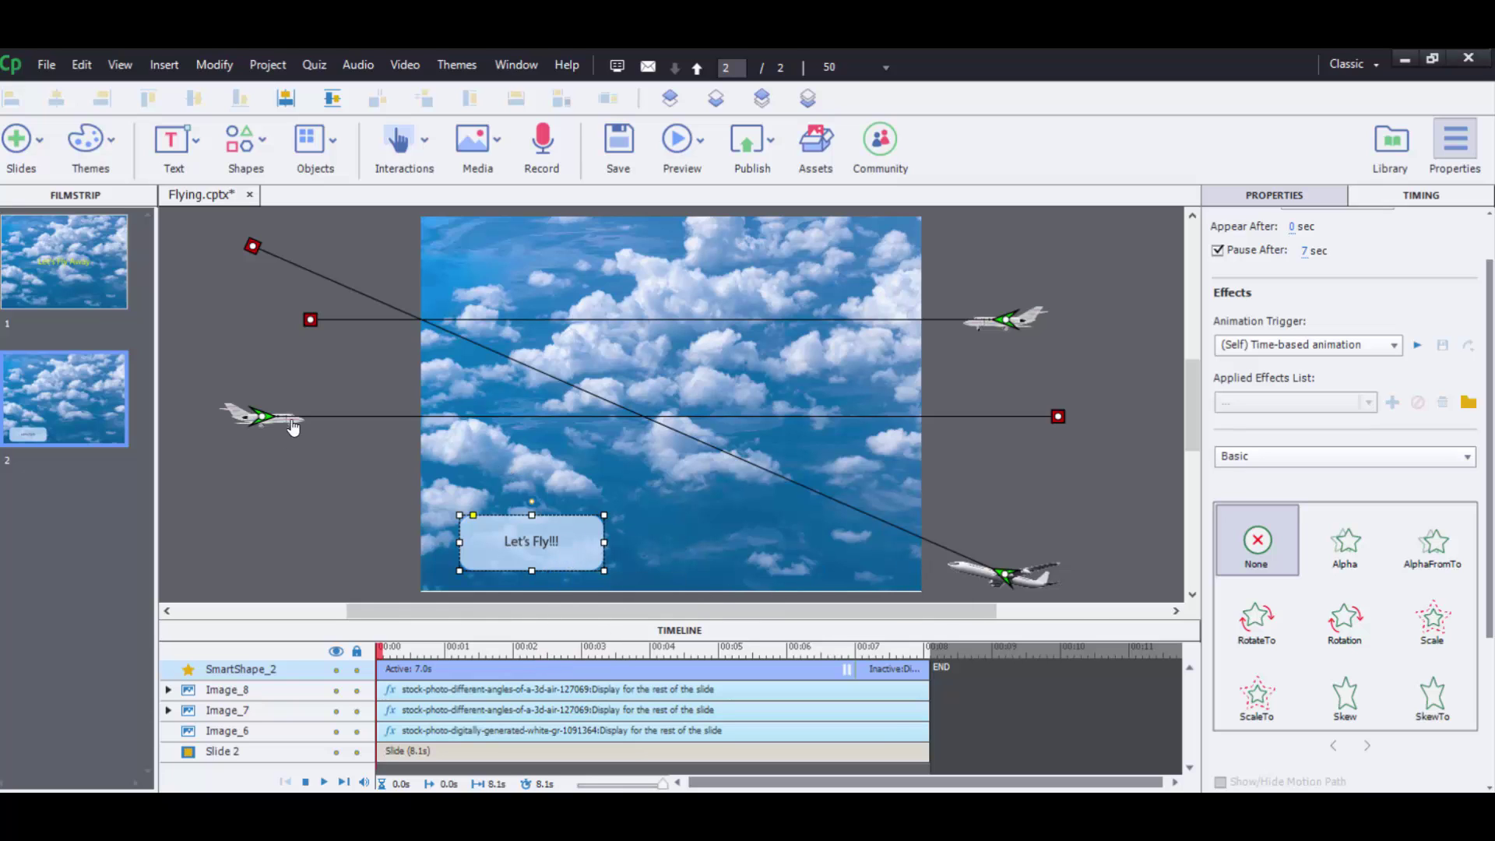
left_click(687, 158)
left_click(718, 284)
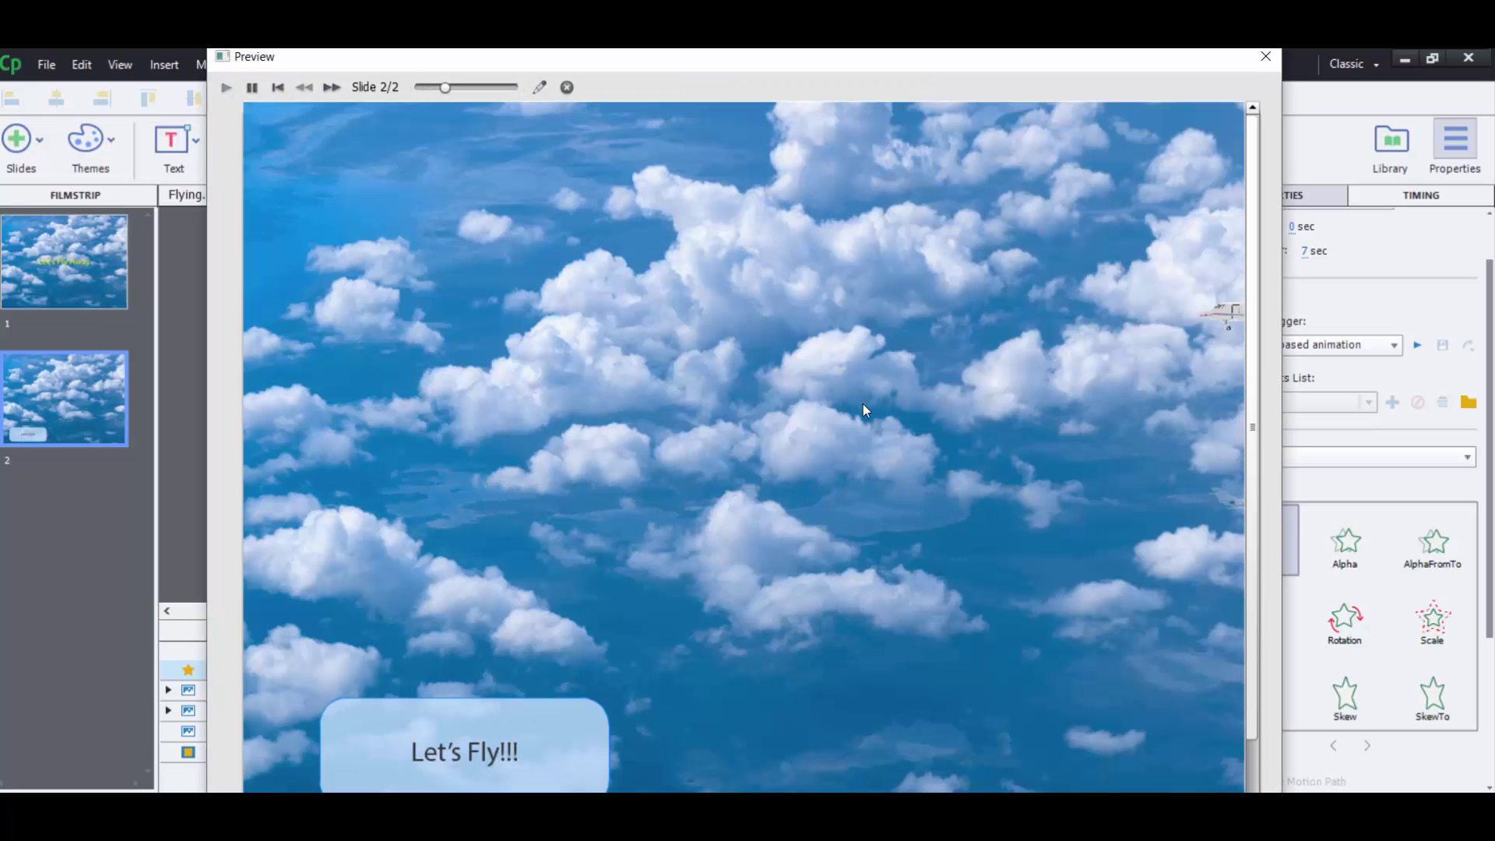
left_click(495, 770)
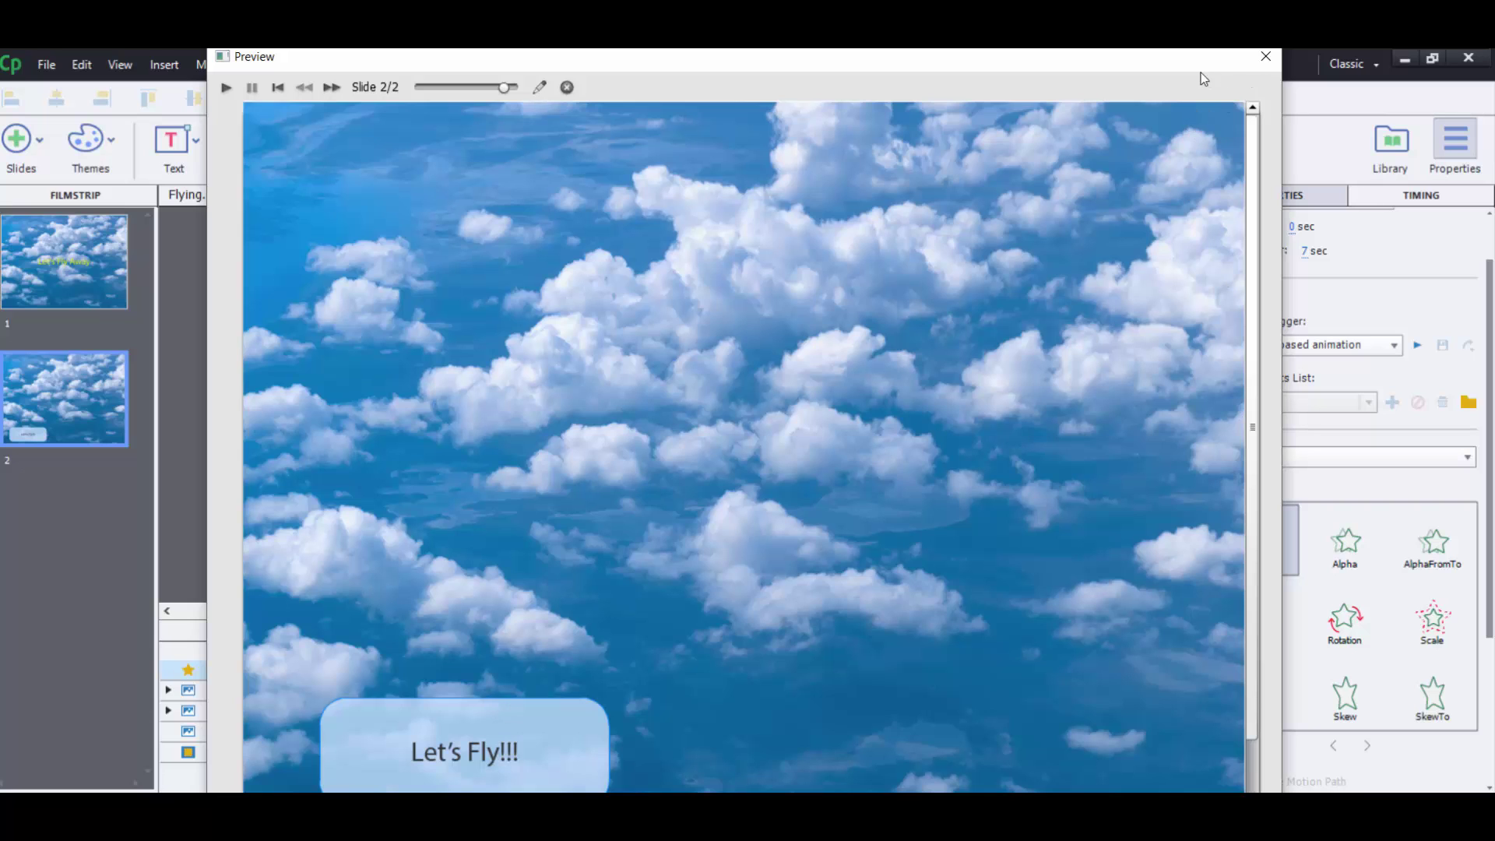
left_click(1265, 58)
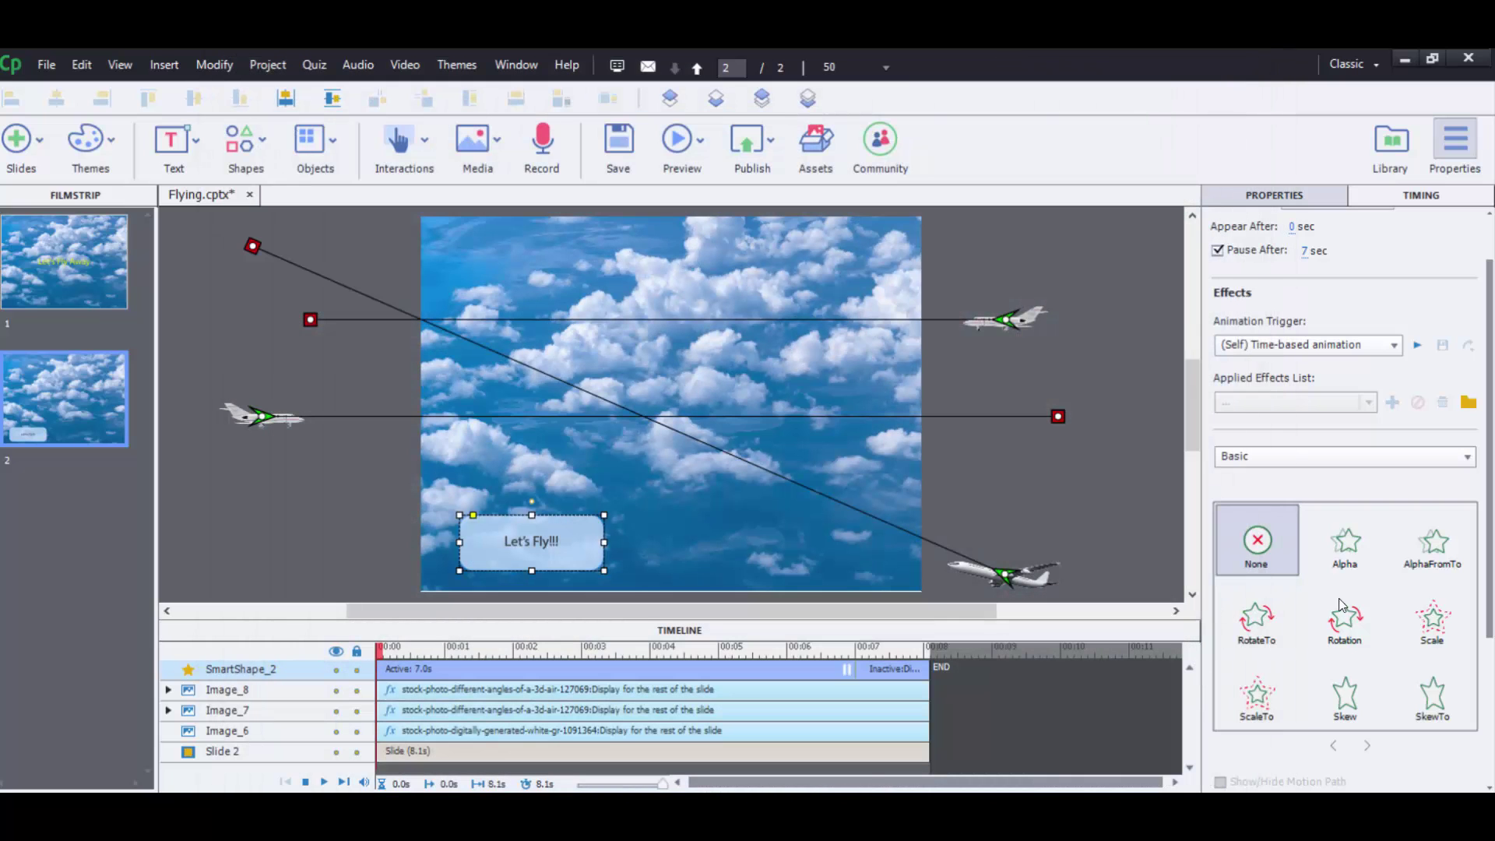
- Show Motion Path effects and inspect Image_7's RightToLeft path starting at 2 sec, lasting 5 sec
left_click(1450, 456)
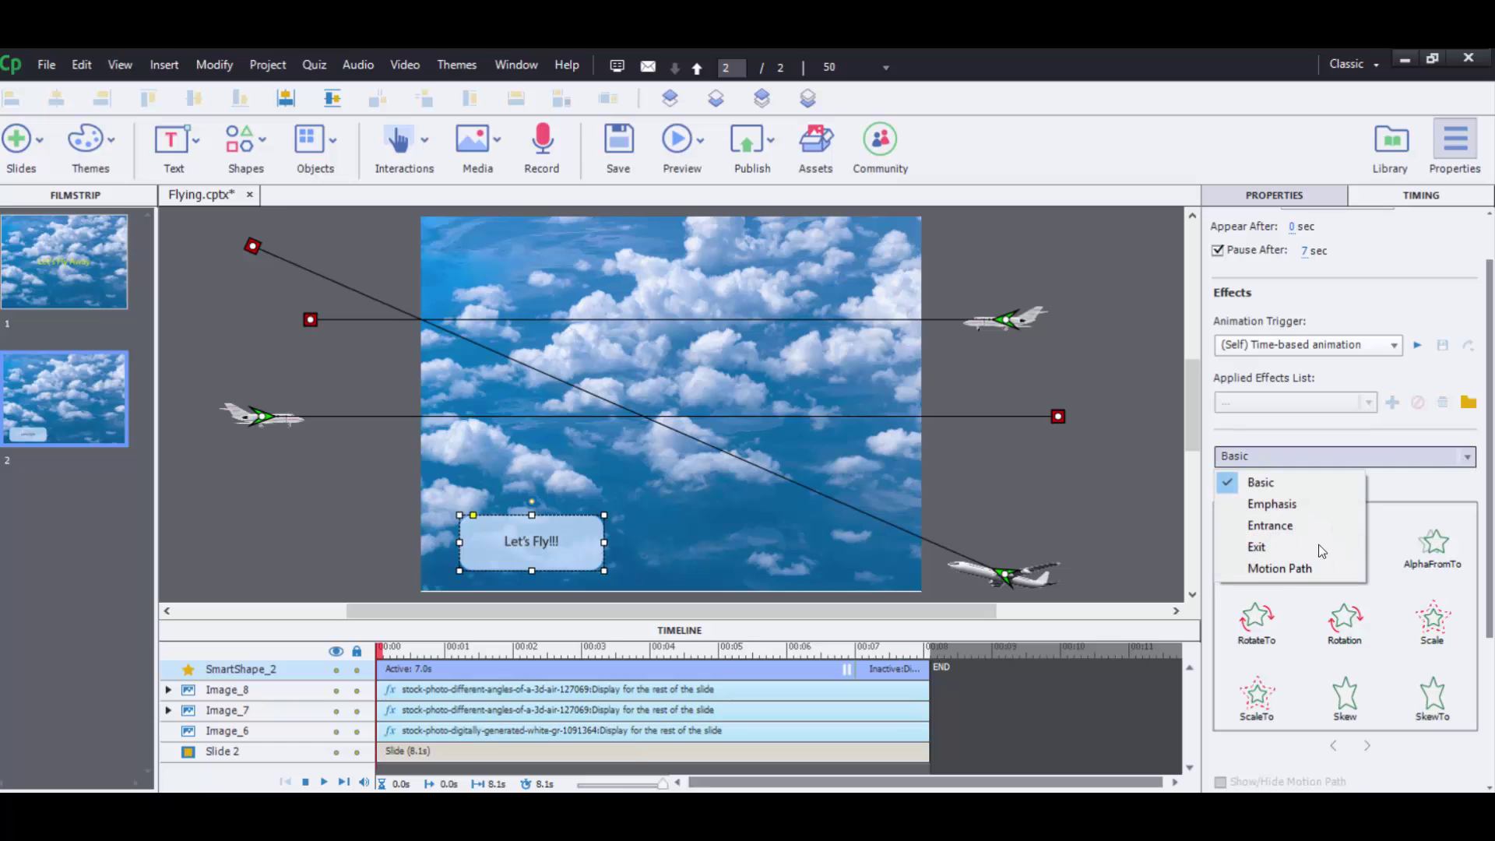
left_click(1276, 568)
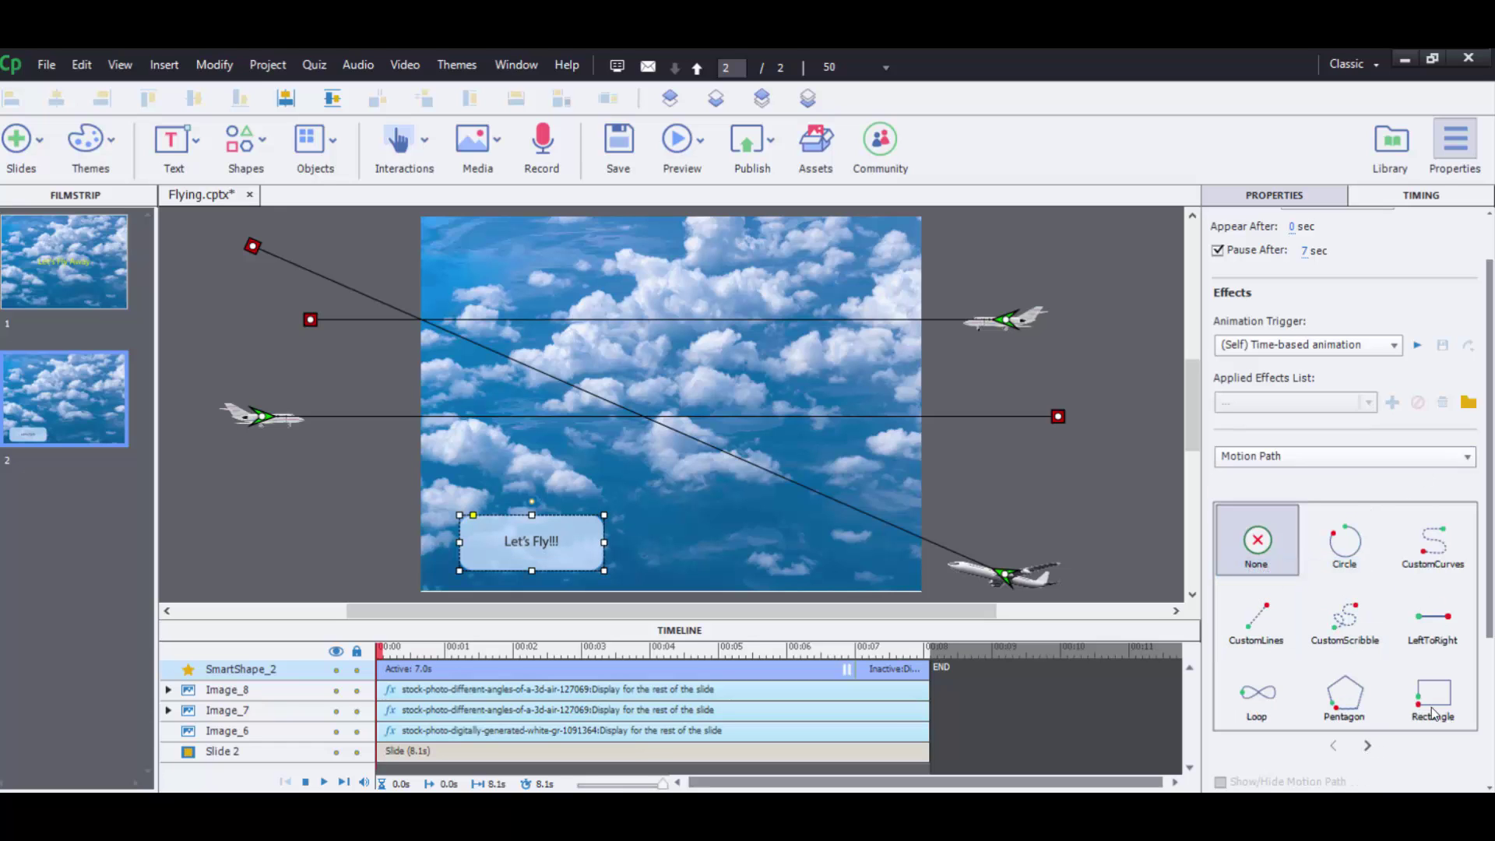
left_click(1012, 572)
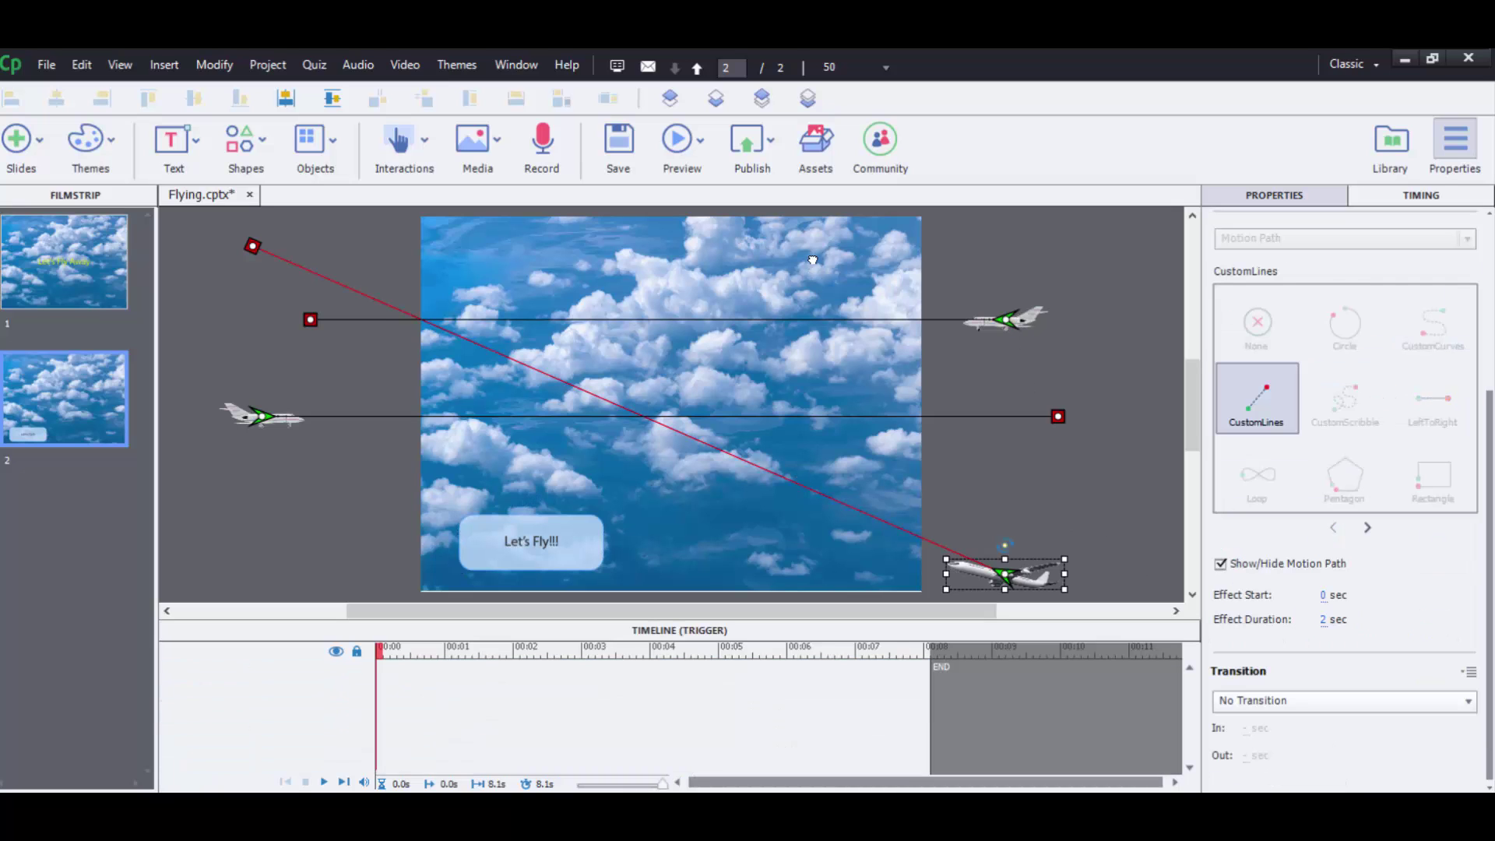
left_click(1011, 319)
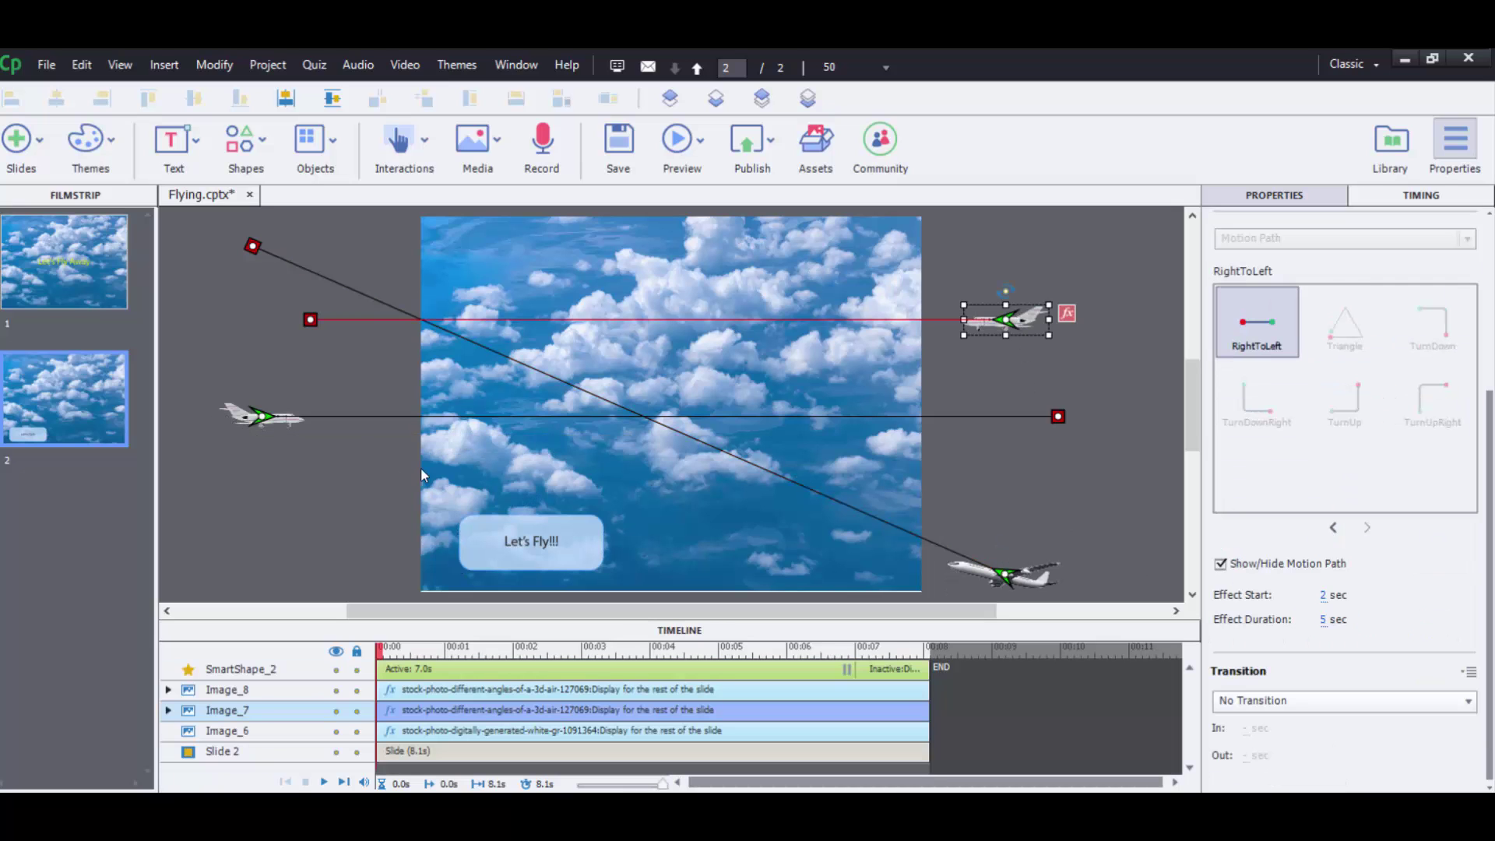